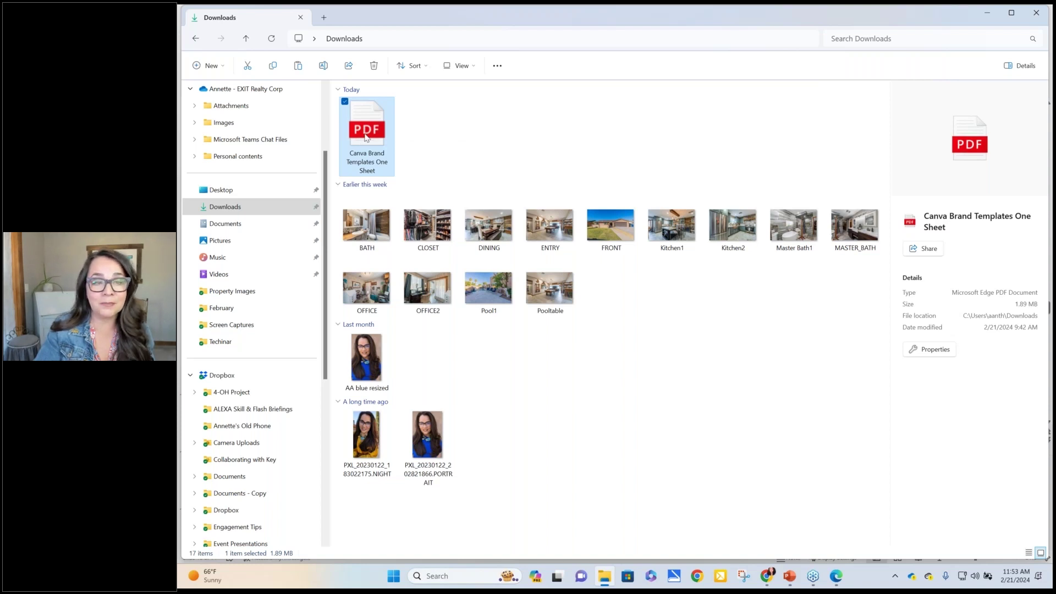
- Open the Canva Brand Templates One Sheet PDF and create a new design from its Property Promotions template
double_click(366, 138)
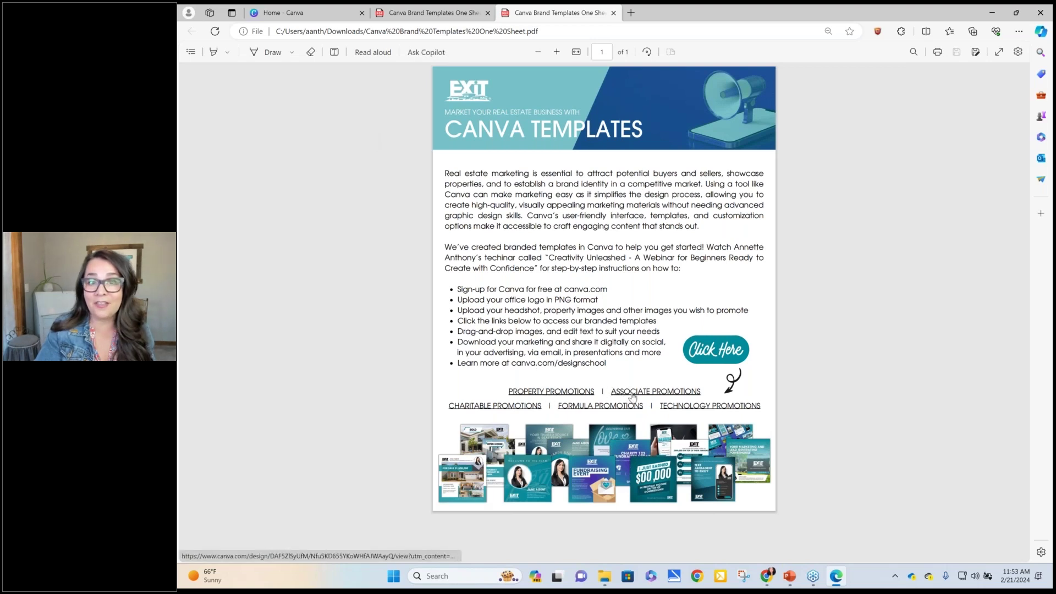
left_click(555, 392)
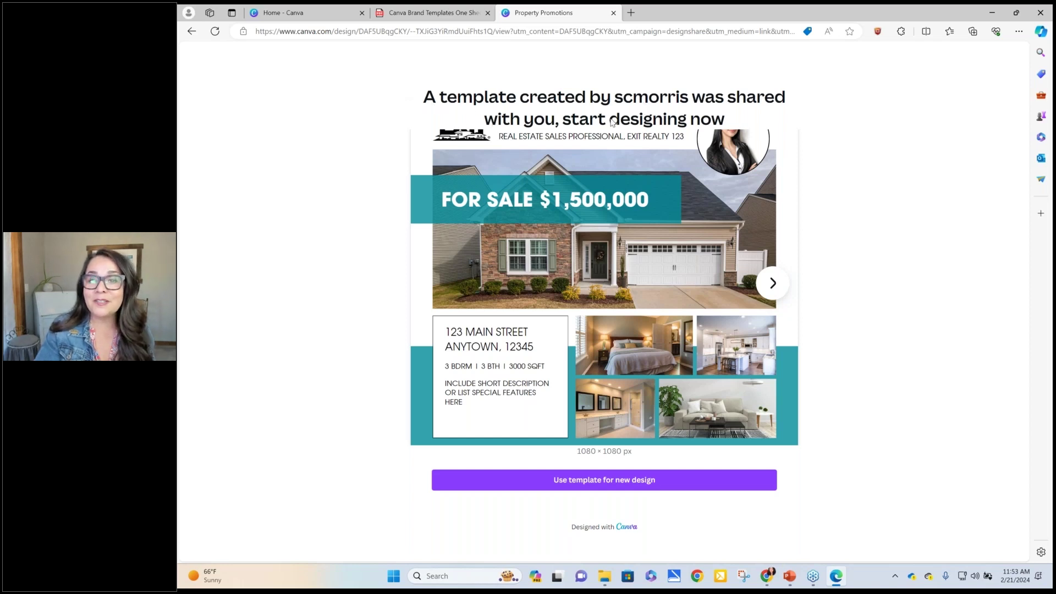
left_click(599, 482)
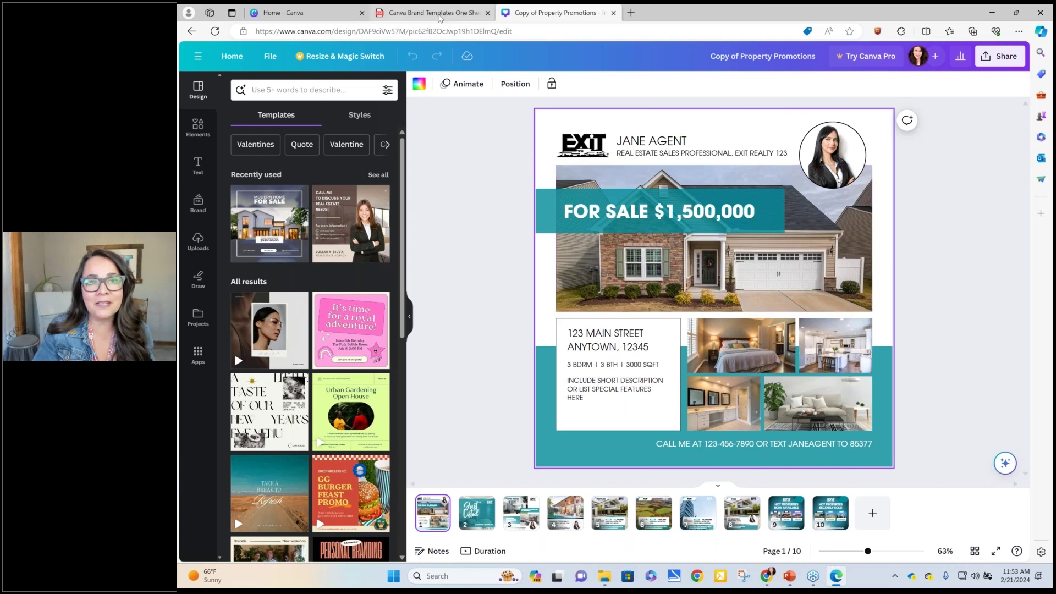
- Return to the one-sheet PDF and create a new design from its Associate Promotions template
left_click(434, 12)
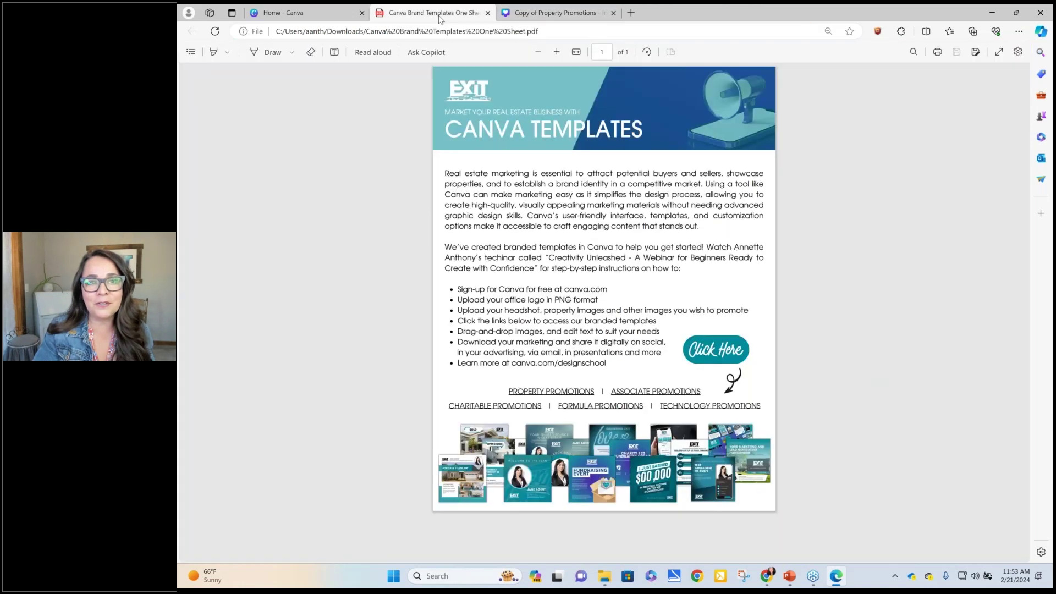
left_click(658, 391)
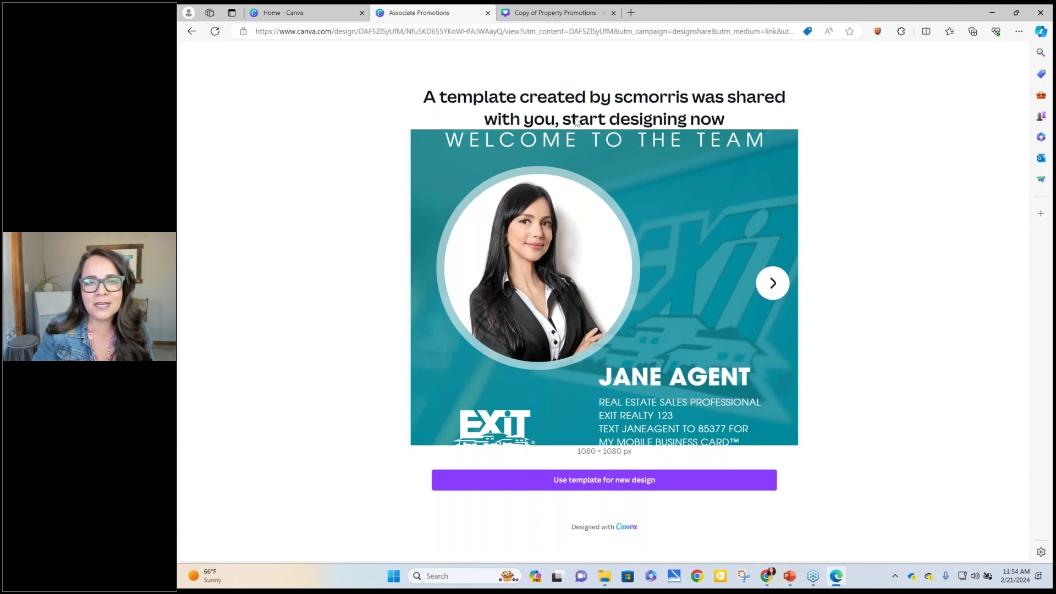
left_click(605, 483)
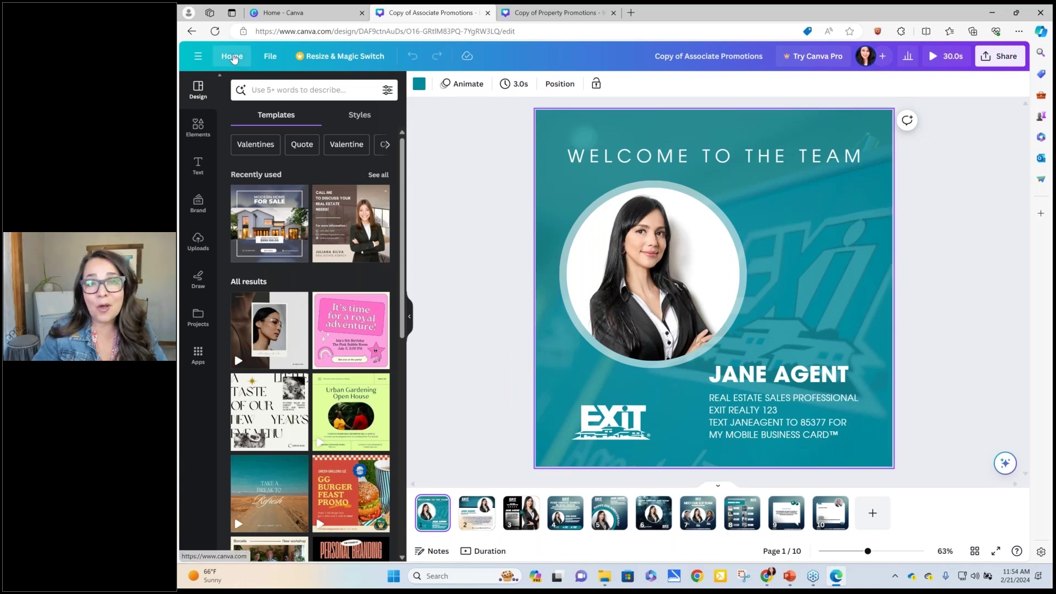
- Go back to the Canva home page and duplicate the Copy of Associate Promotions design
left_click(232, 57)
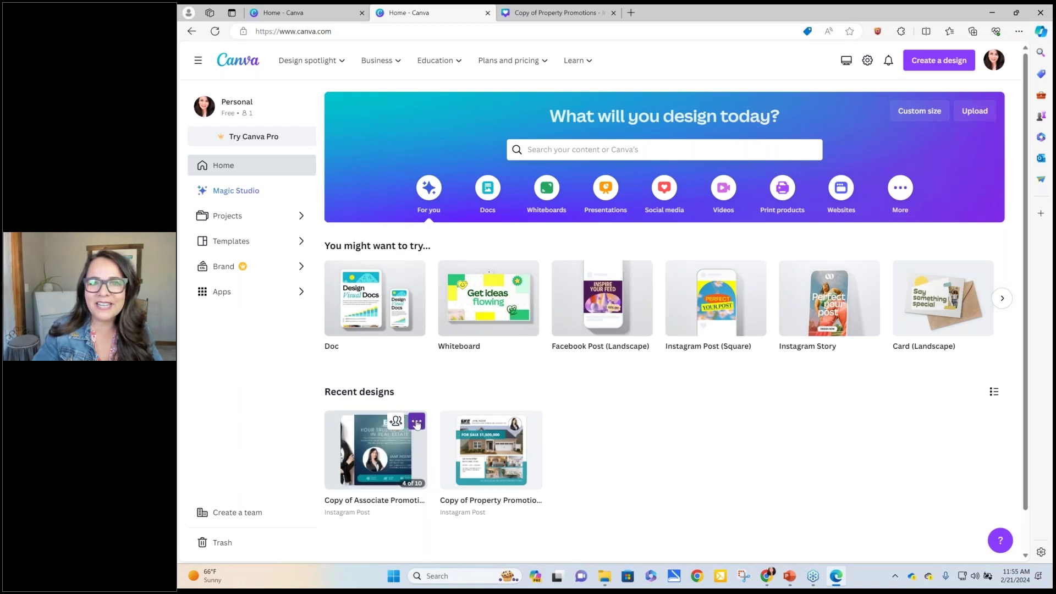
left_click(416, 423)
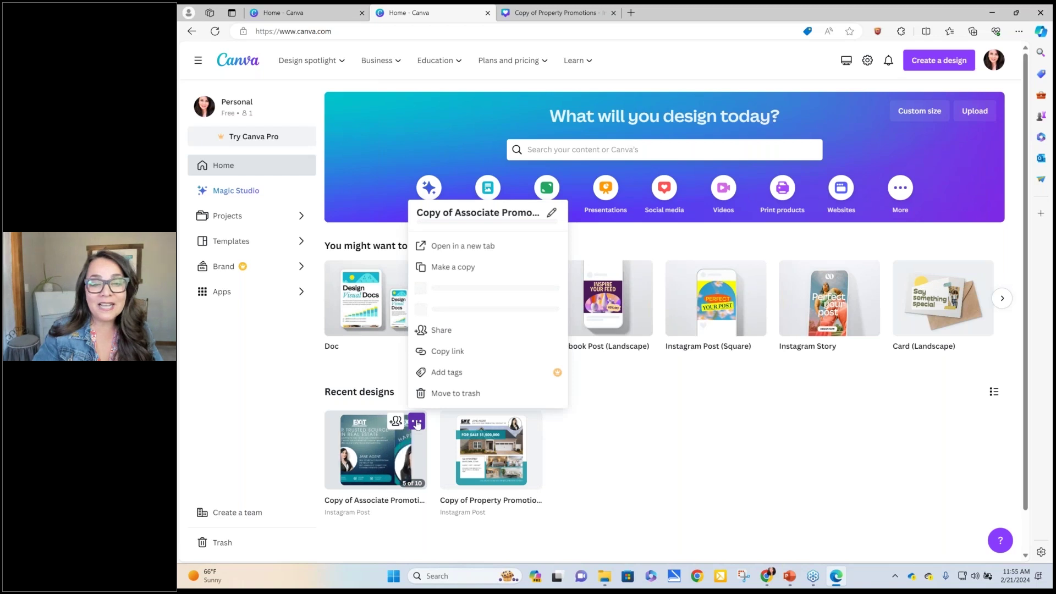
left_click(455, 267)
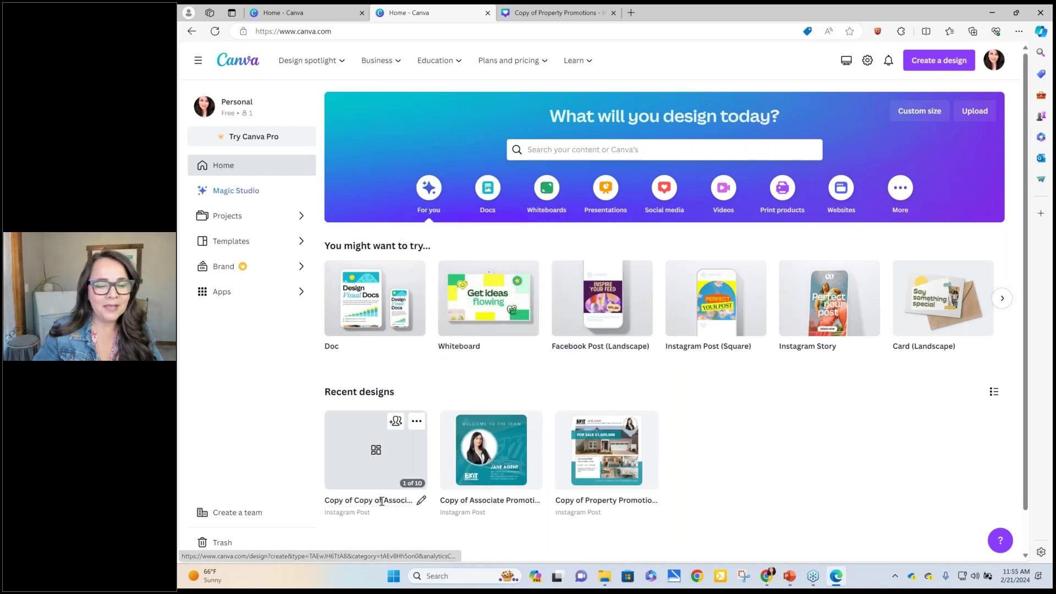
- Rename the duplicated design with the owner's first name in possessive form followed by "Copy", and open it
left_click(422, 500)
type("Annette;s")
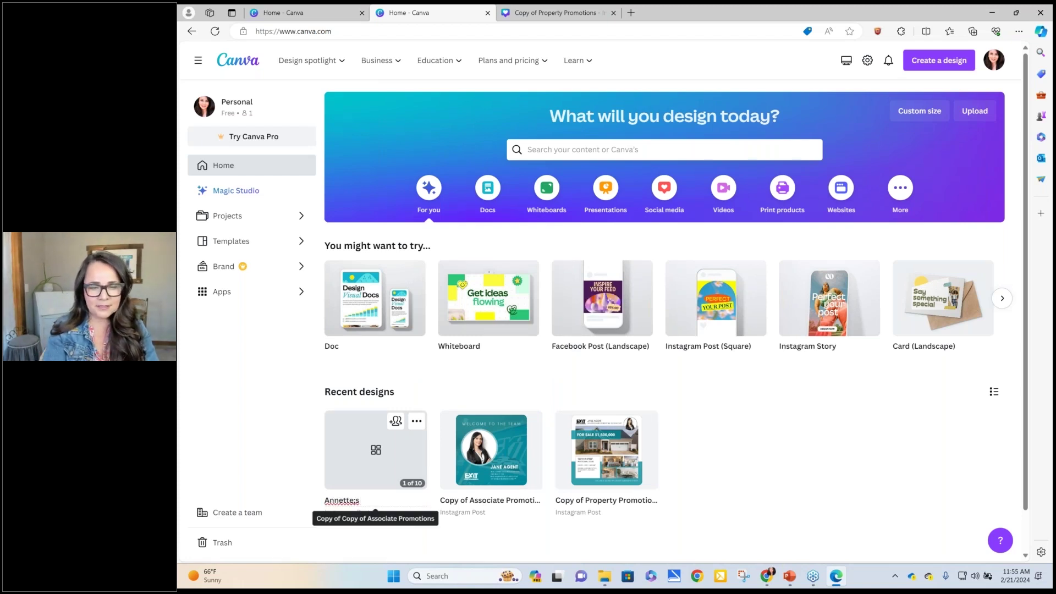
type(" Copy")
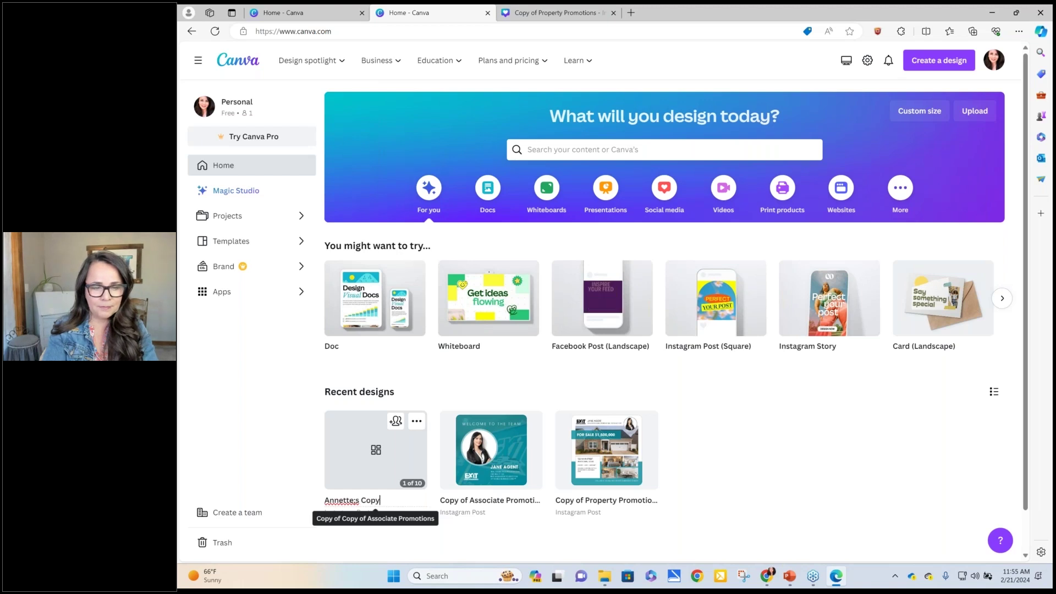
left_click(356, 500)
key("BackSpace")
type("'")
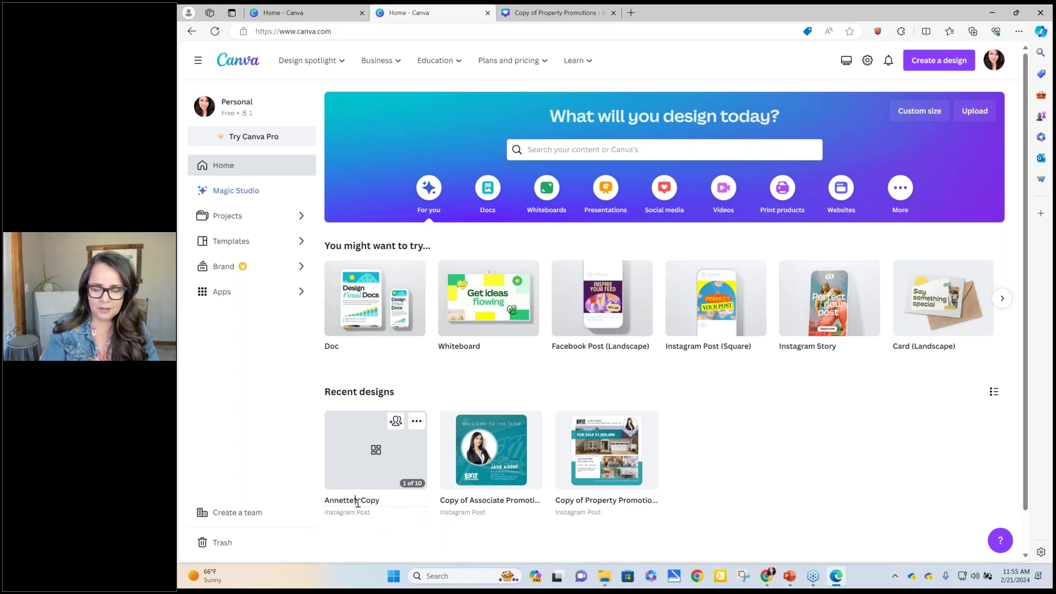
key("Return")
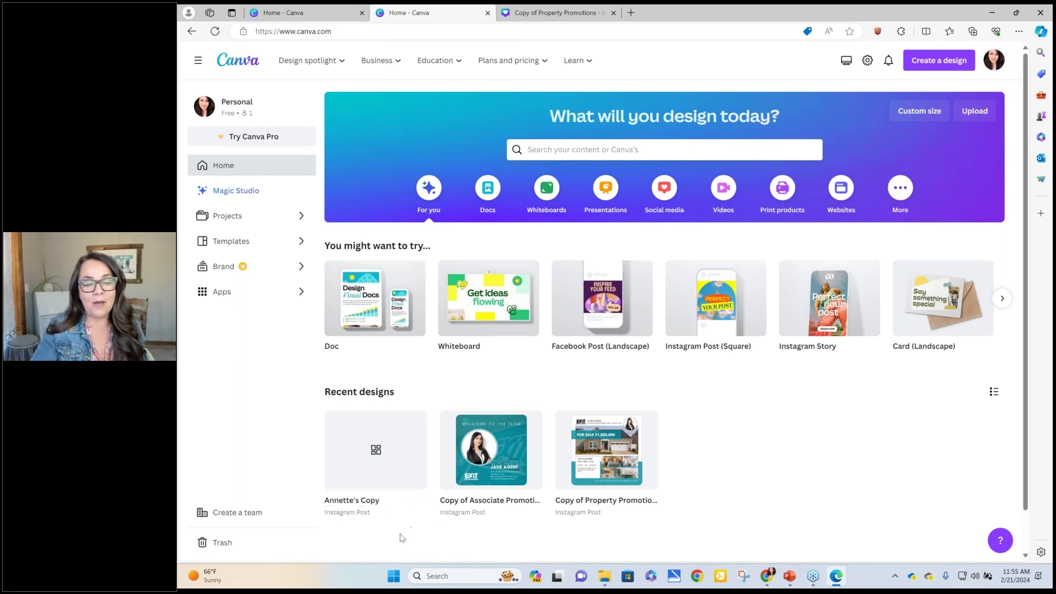
left_click(356, 484)
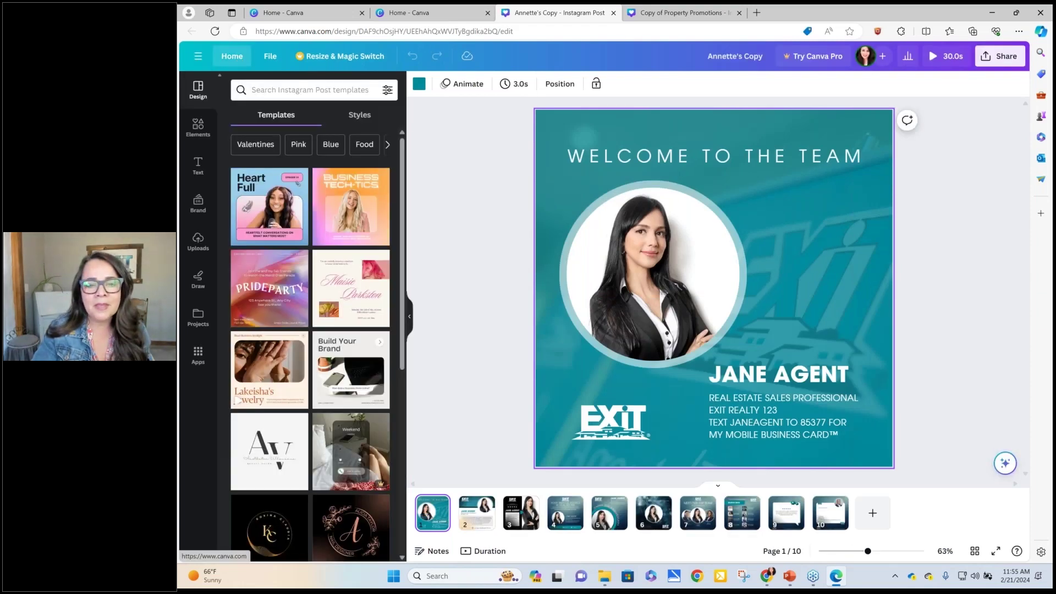
- Open Copy of Associate Promotions from the home page and examine its pages through page 10 with the page thumbnails hidden
left_click(232, 56)
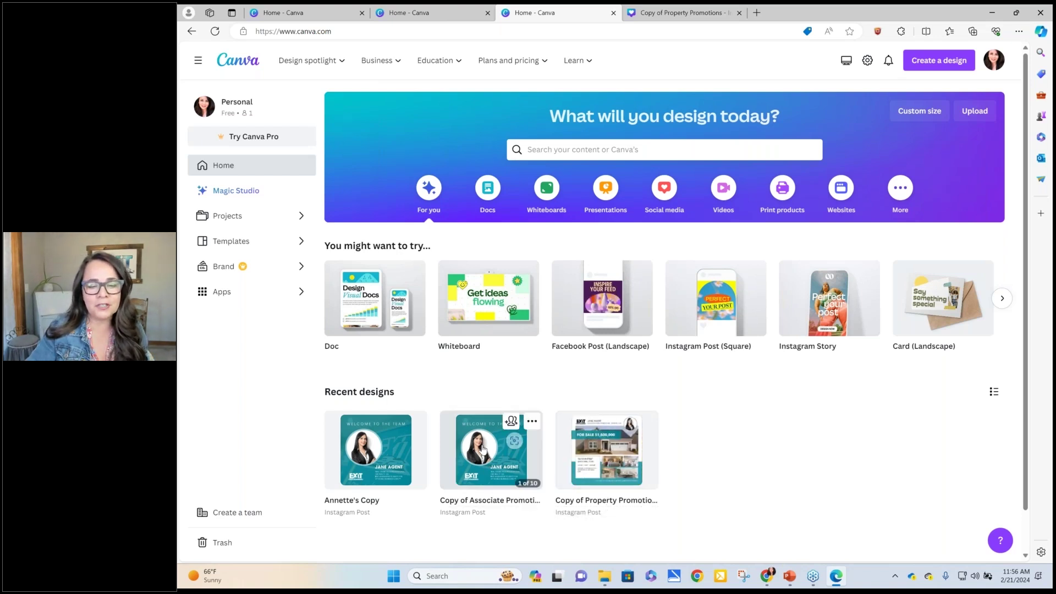
left_click(513, 443)
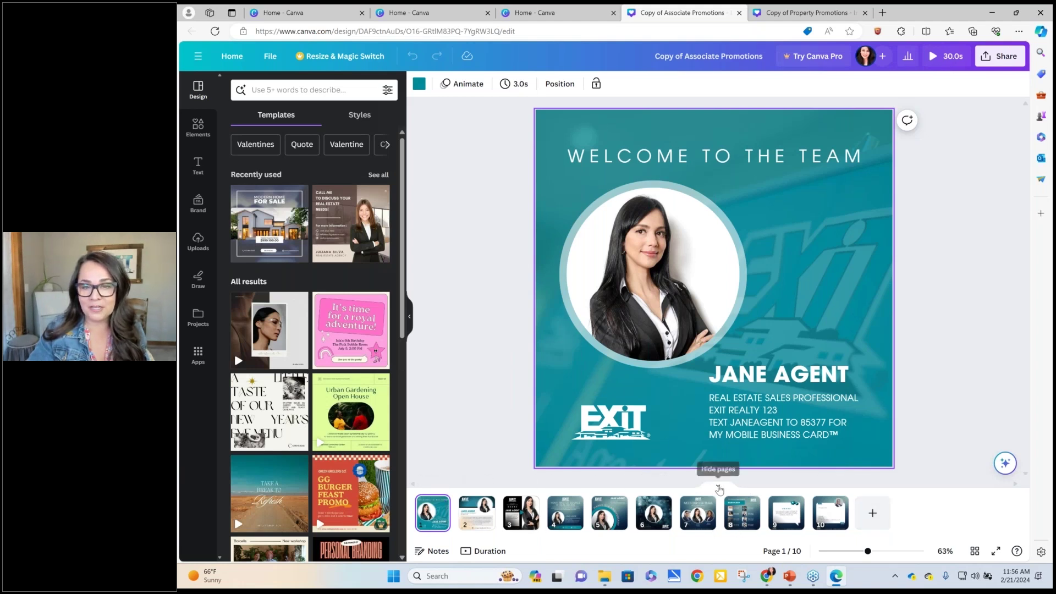
left_click(719, 489)
scroll(812, 367, "down", 5)
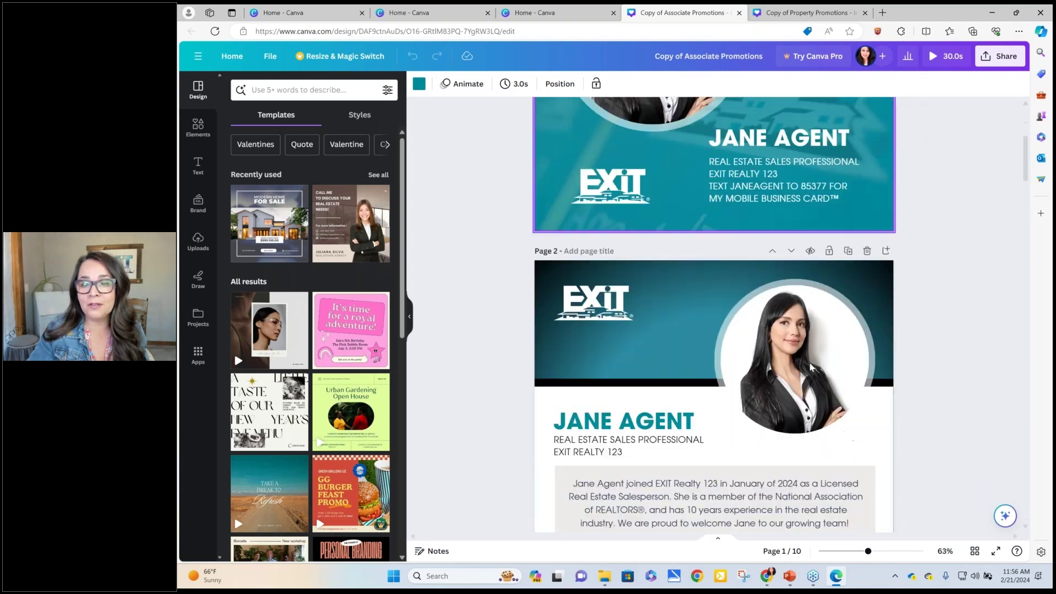
scroll(811, 368, "down", 10)
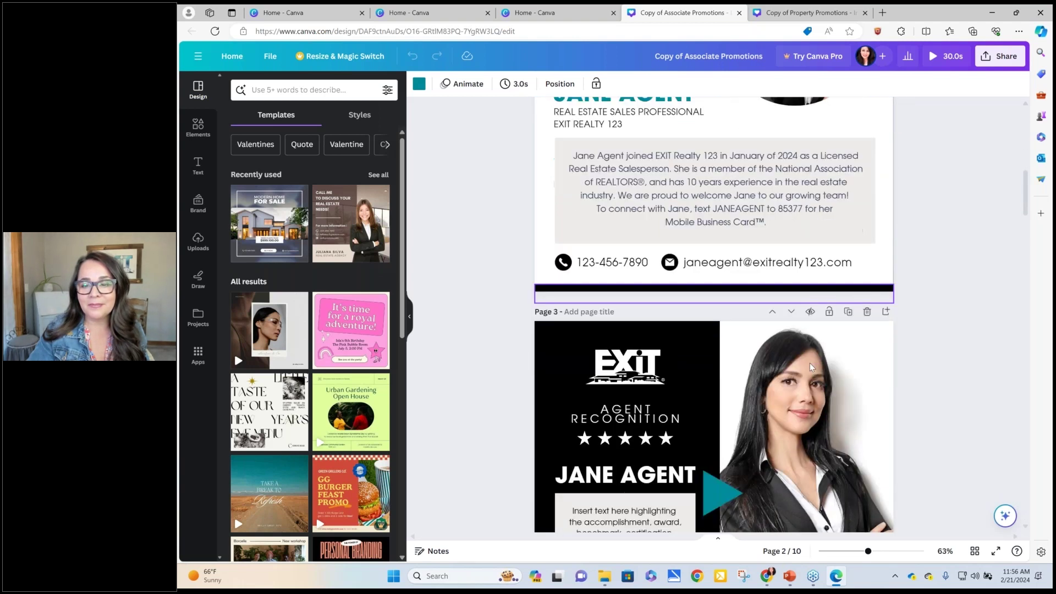
scroll(812, 368, "down", 6)
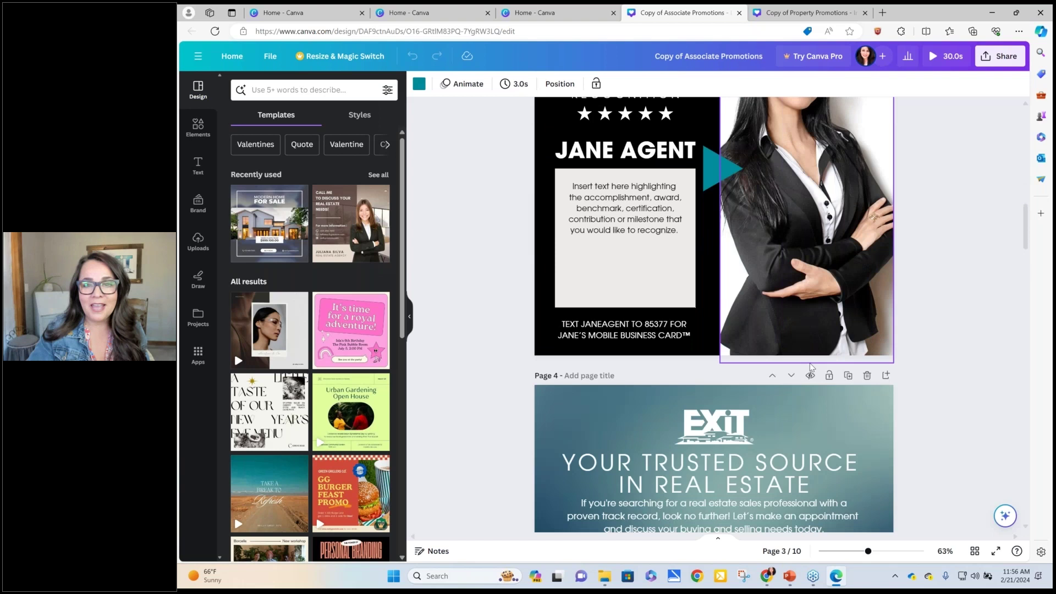
scroll(812, 367, "down", 5)
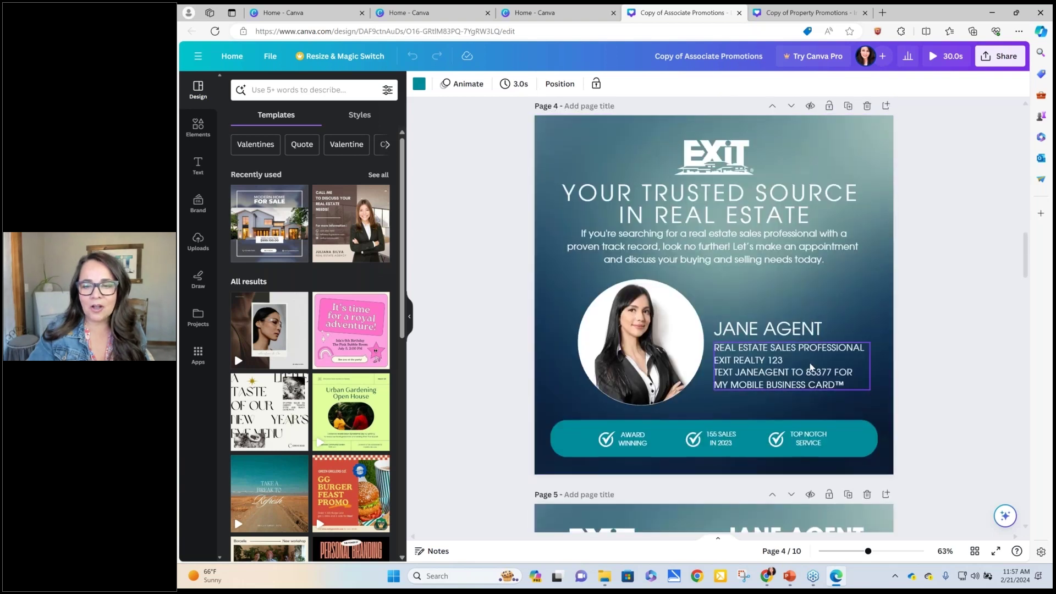
scroll(811, 368, "down", 6)
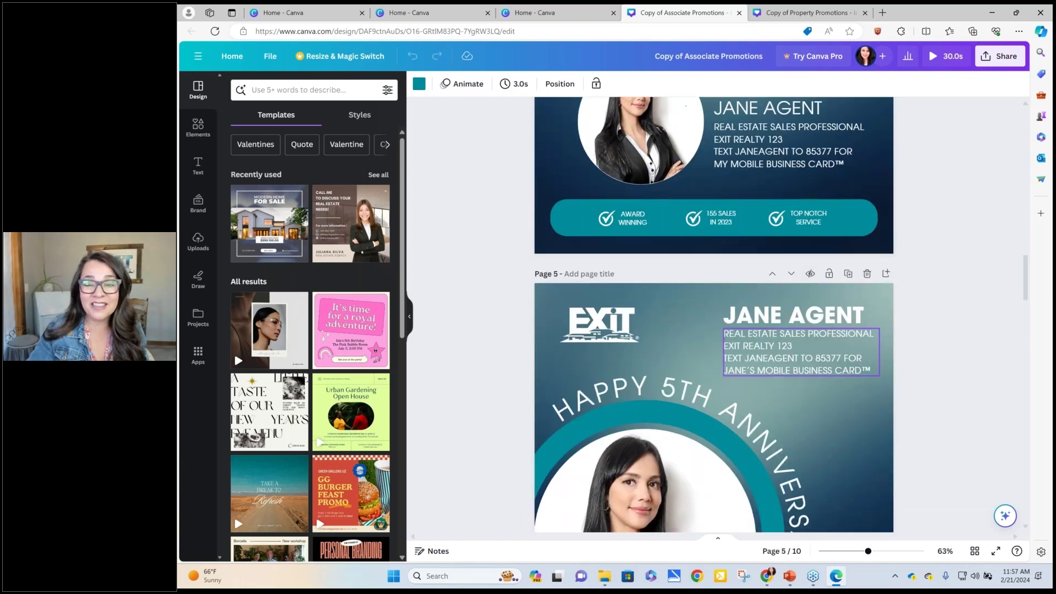
scroll(812, 367, "down", 6)
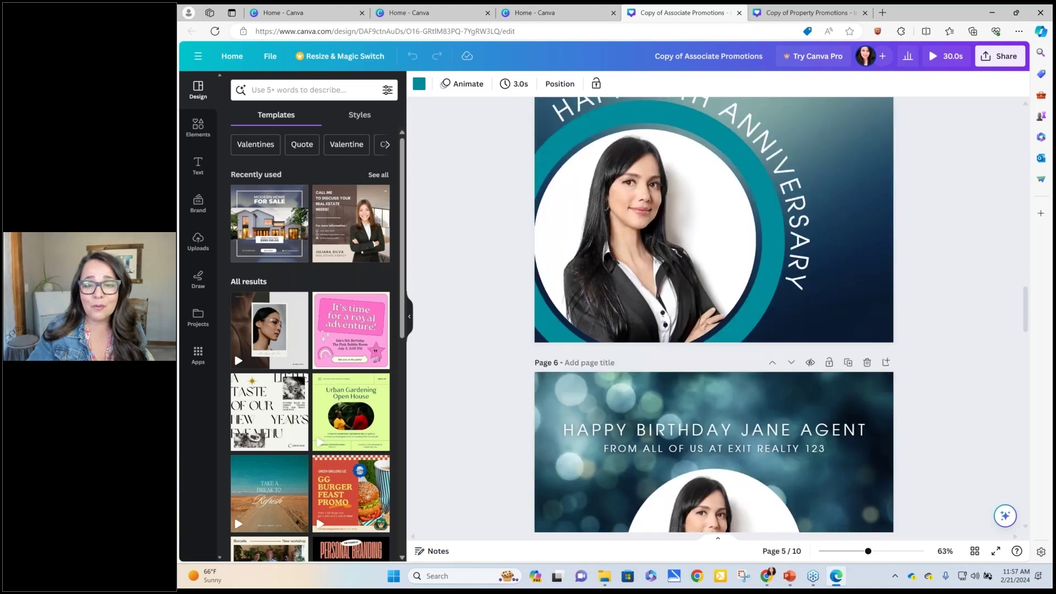
scroll(714, 314, "down", 7)
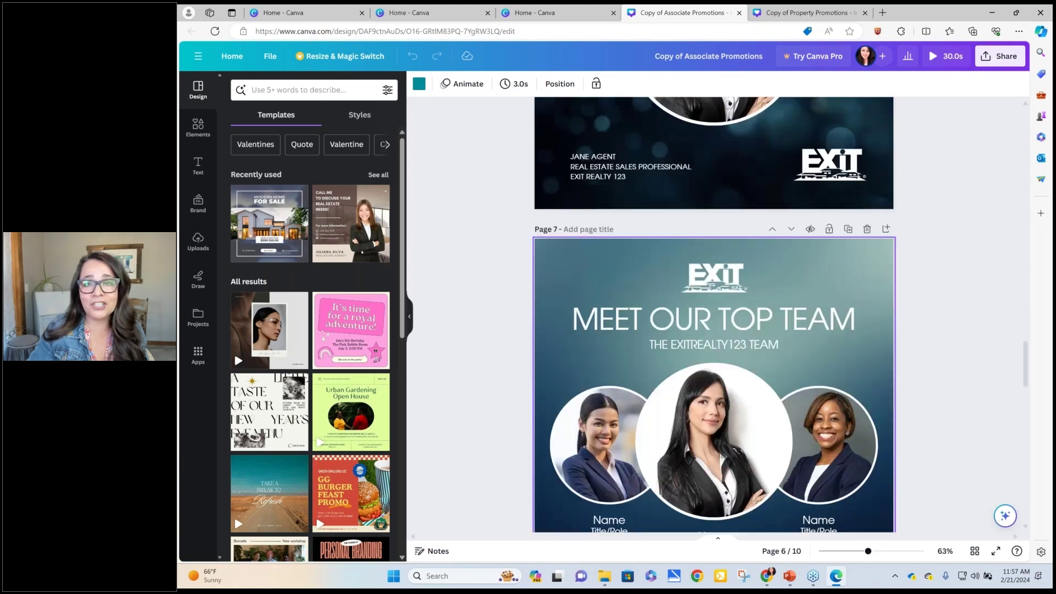
scroll(713, 314, "down", 7)
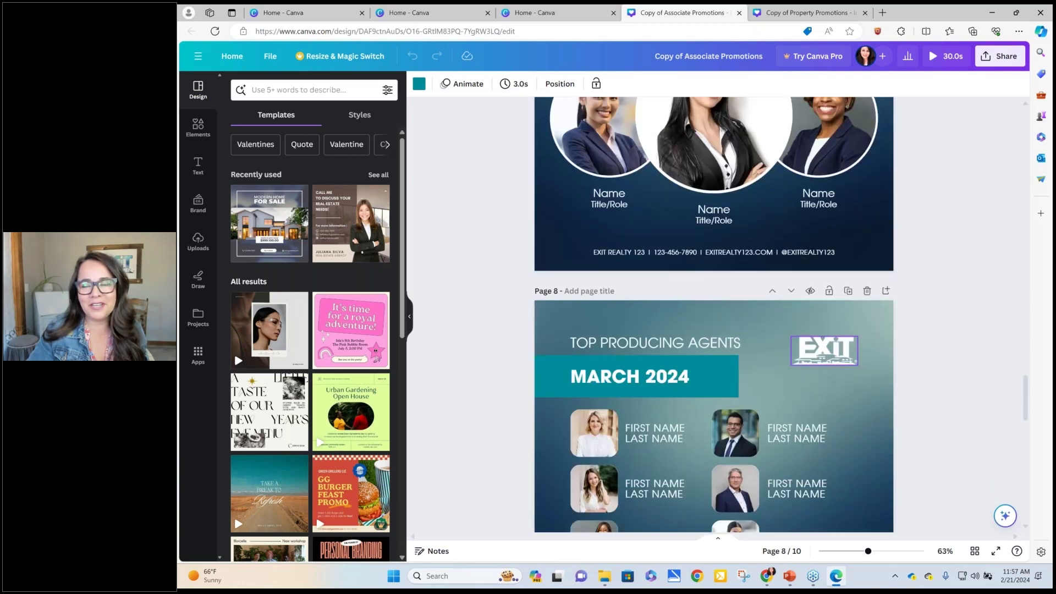
scroll(713, 314, "down", 13)
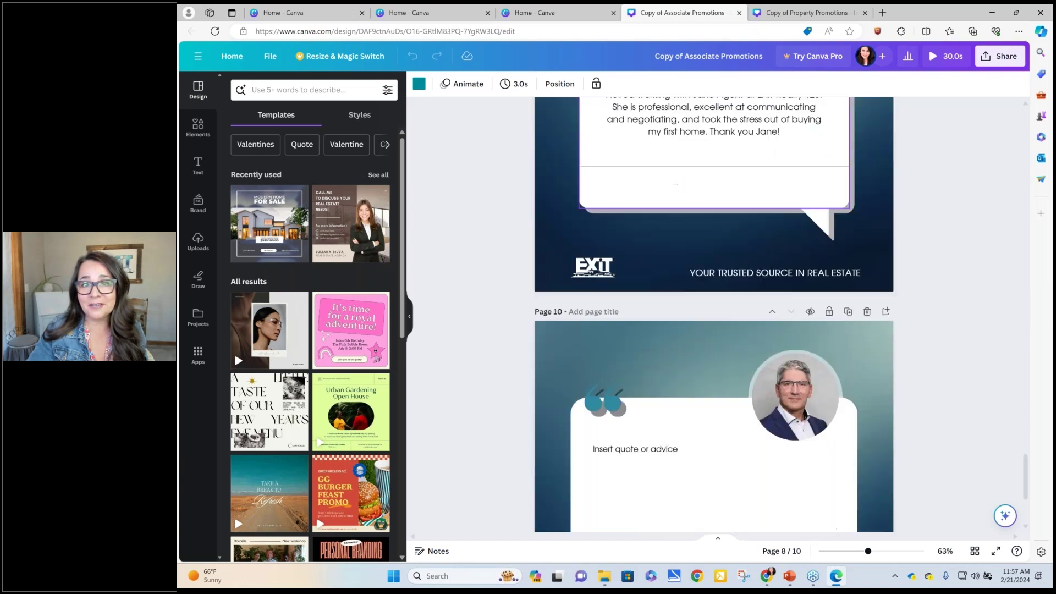
scroll(713, 385, "down", 1)
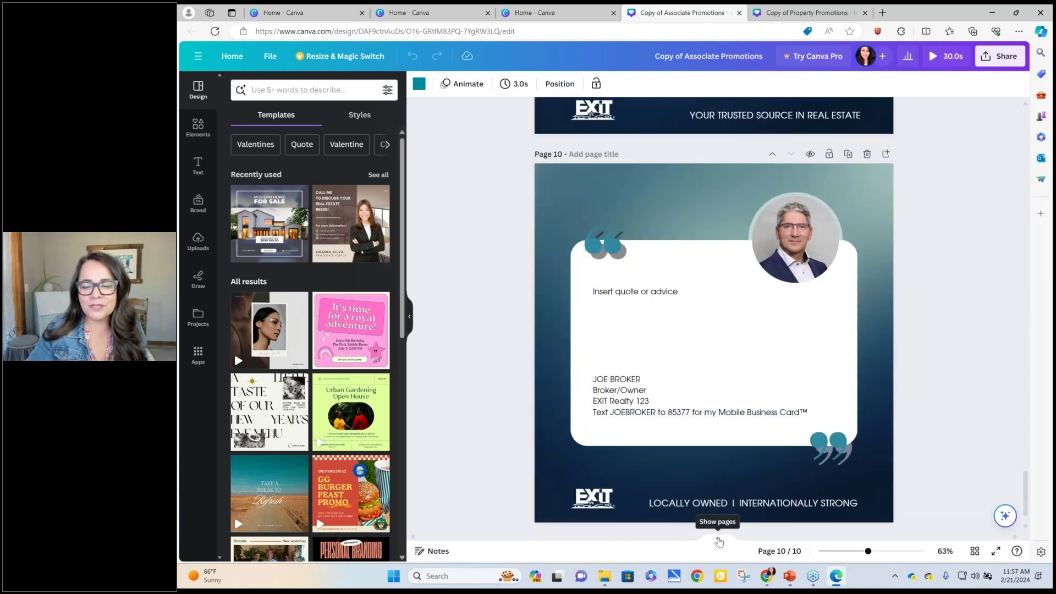
left_click(719, 541)
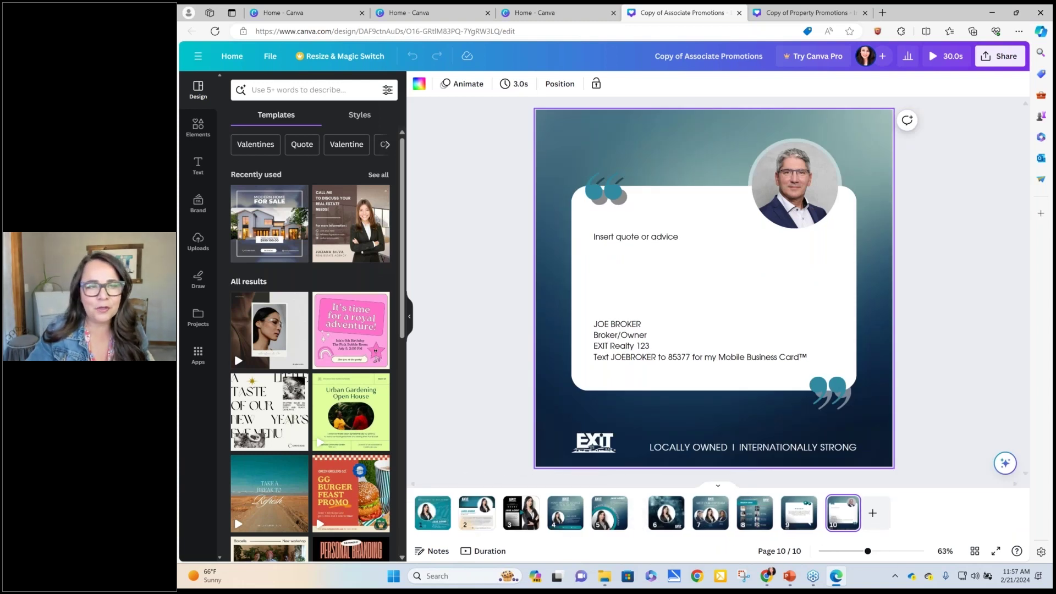
- Open Copy of Property Promotions from the Canva home page and hide its page thumbnails
left_click(233, 55)
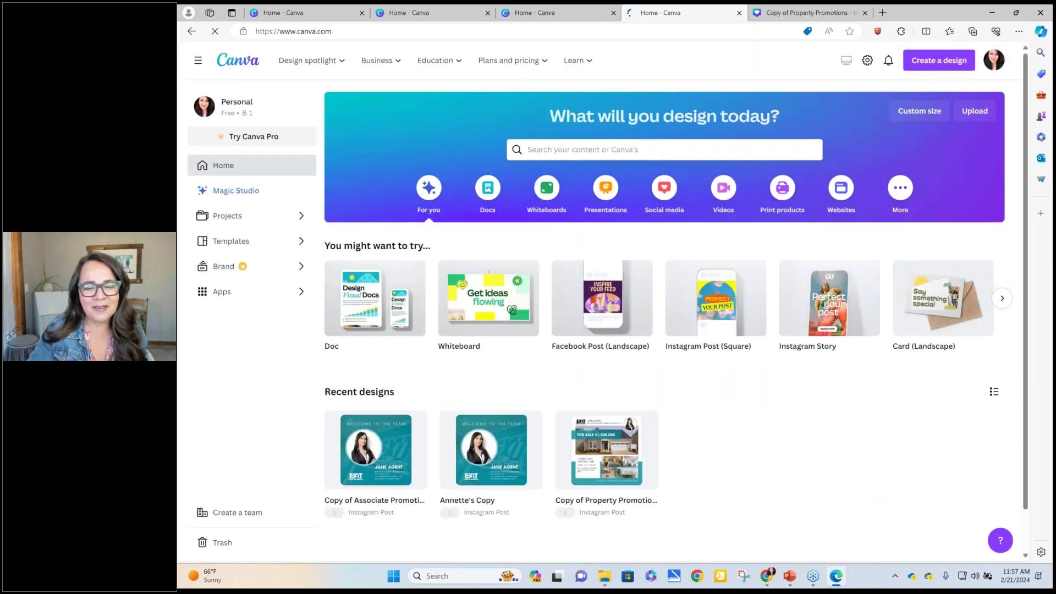
left_click(615, 459)
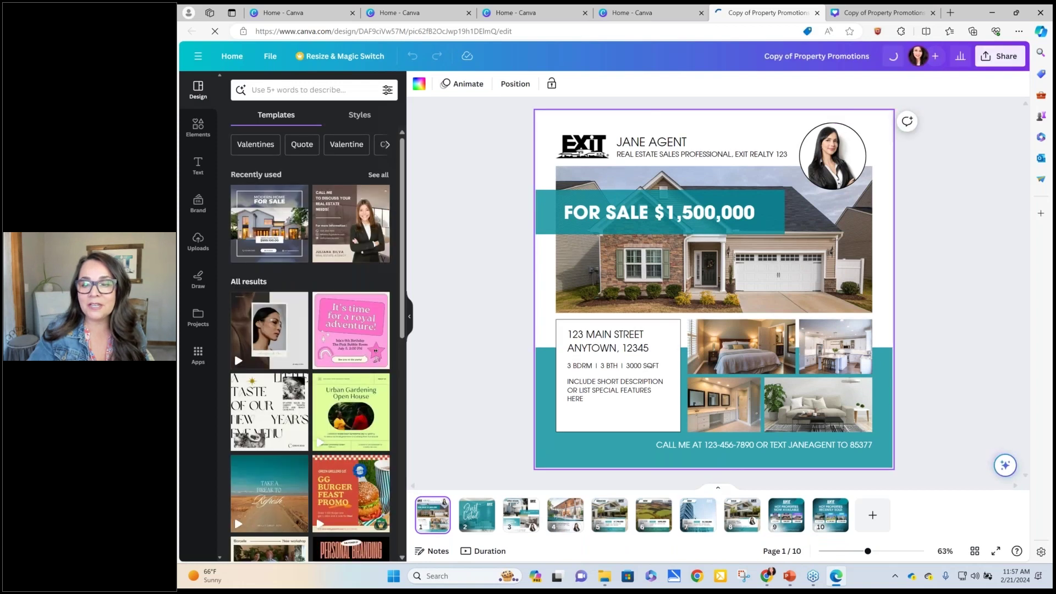
left_click(716, 487)
- Examine the pages of Copy of Property Promotions from page 1 through page 10
scroll(938, 372, "down", 3)
scroll(939, 374, "down", 5)
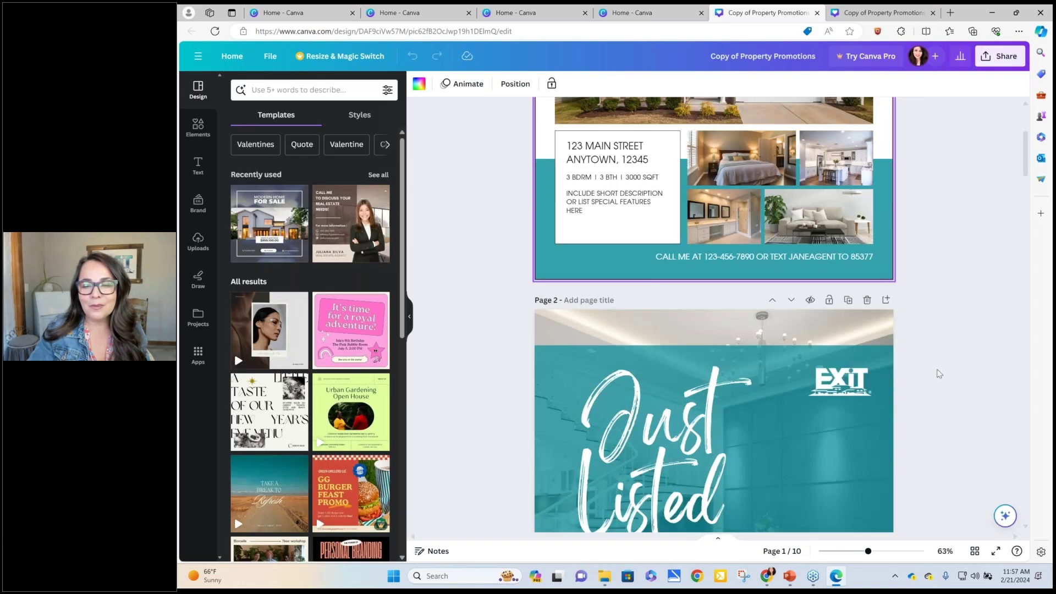
scroll(939, 373, "down", 5)
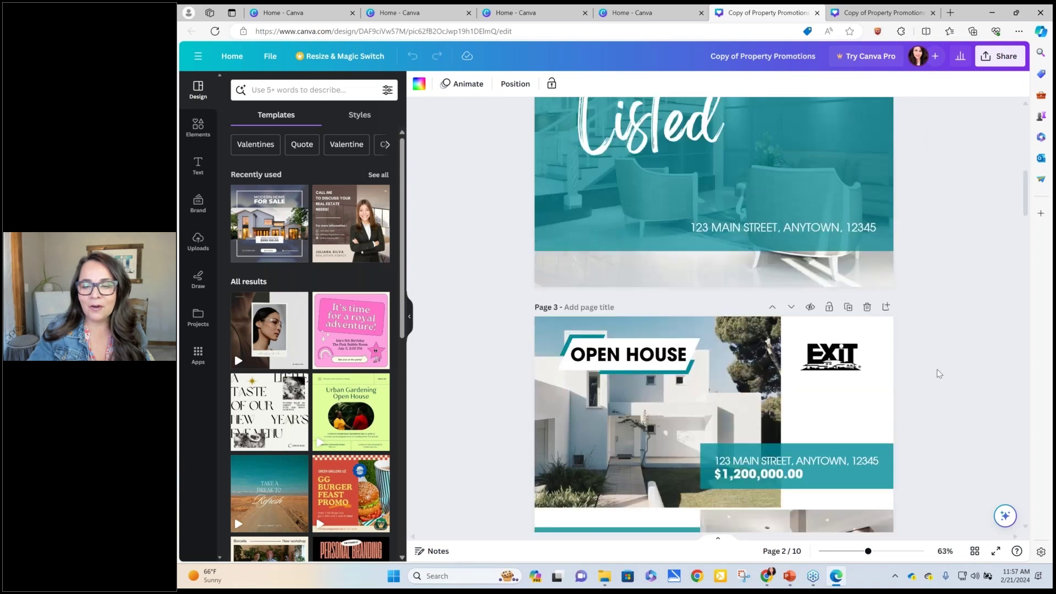
scroll(936, 372, "down", 2)
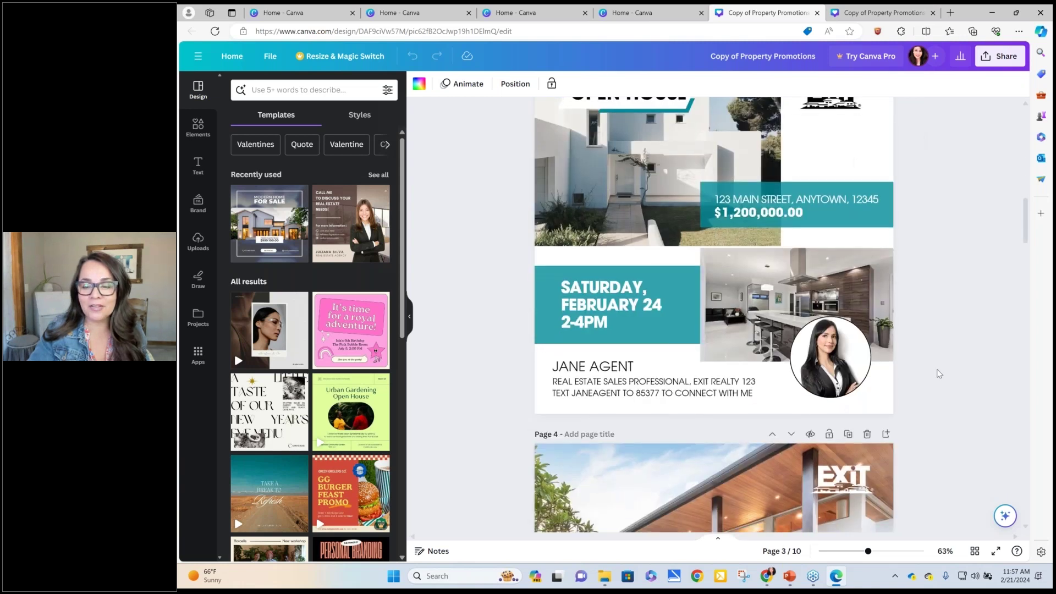
scroll(917, 455, "down", 3)
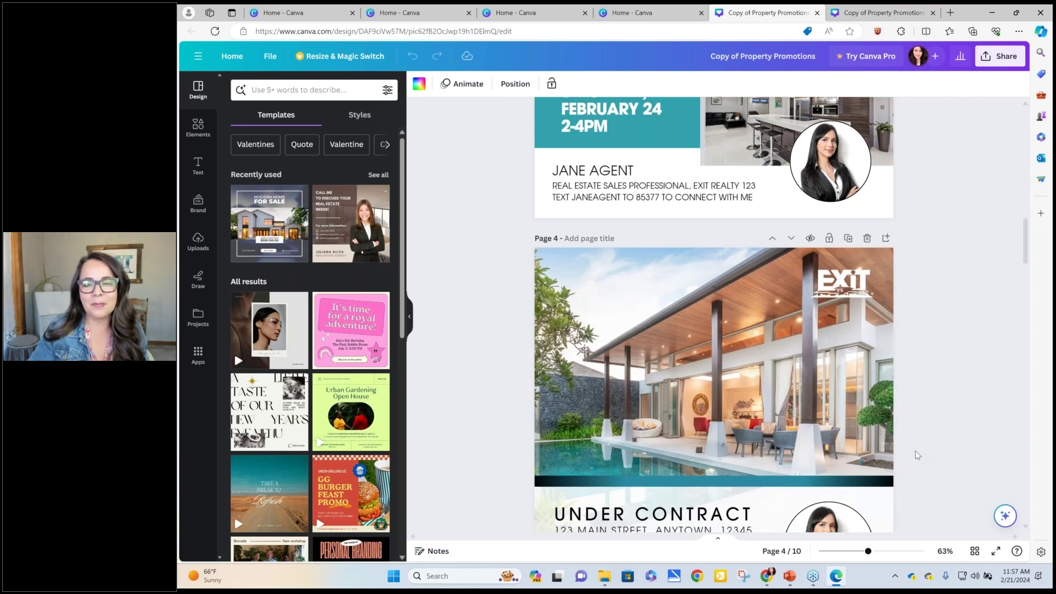
scroll(916, 455, "down", 8)
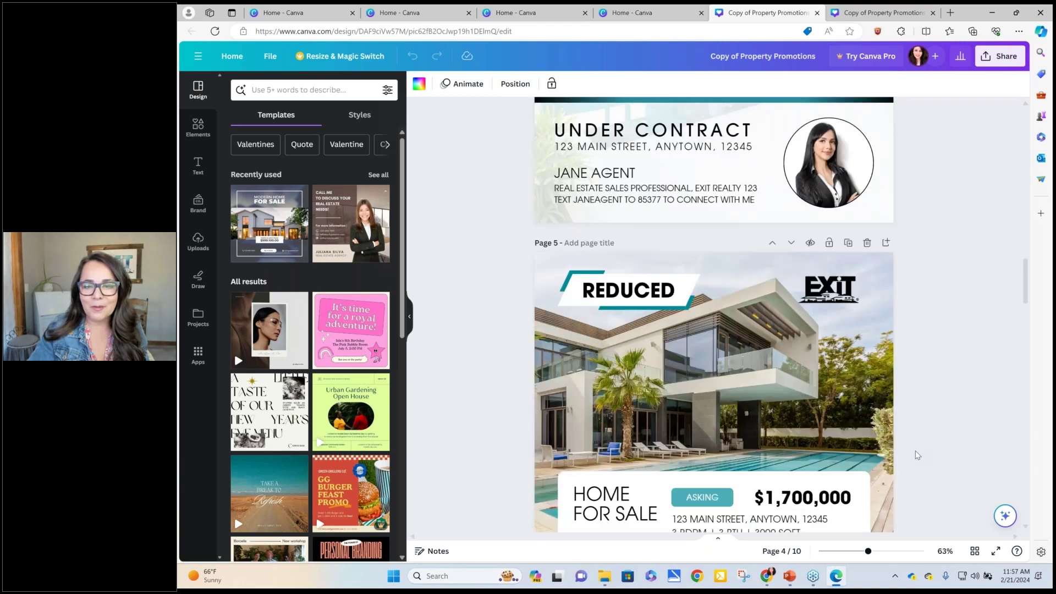
scroll(917, 455, "down", 10)
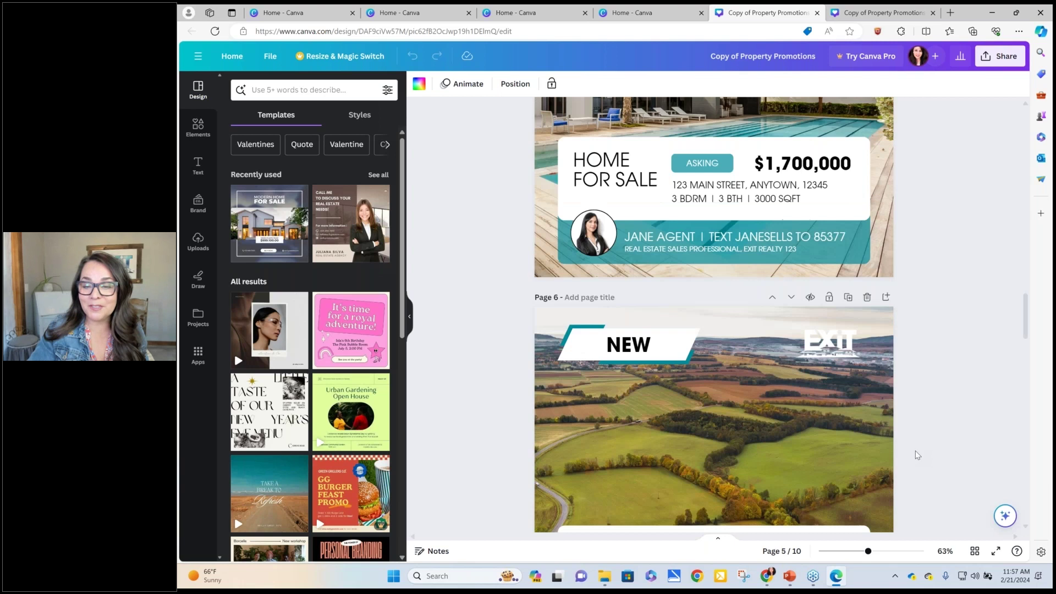
scroll(917, 455, "down", 10)
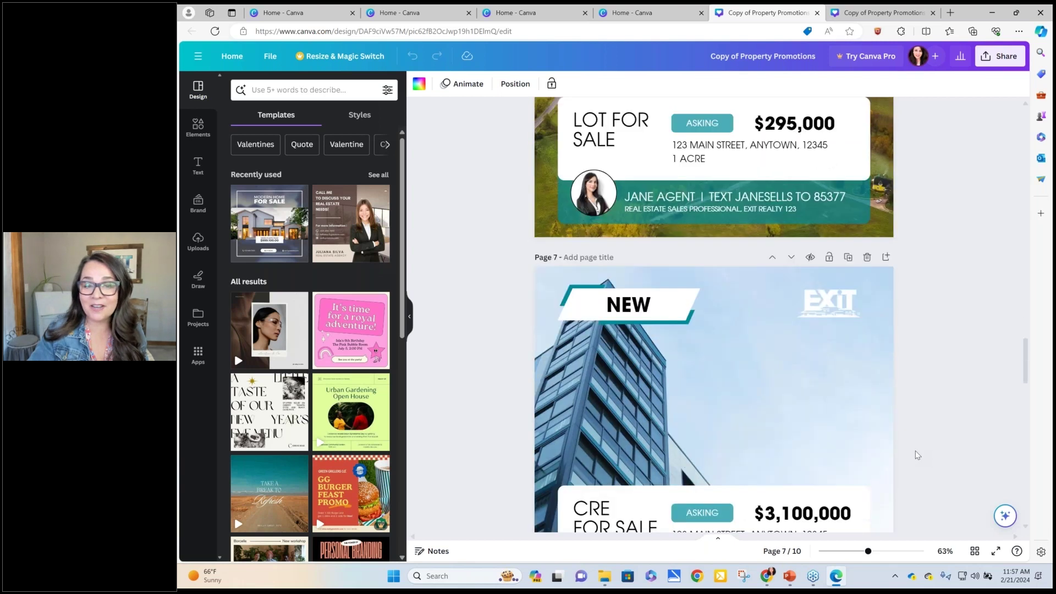
scroll(917, 454, "down", 10)
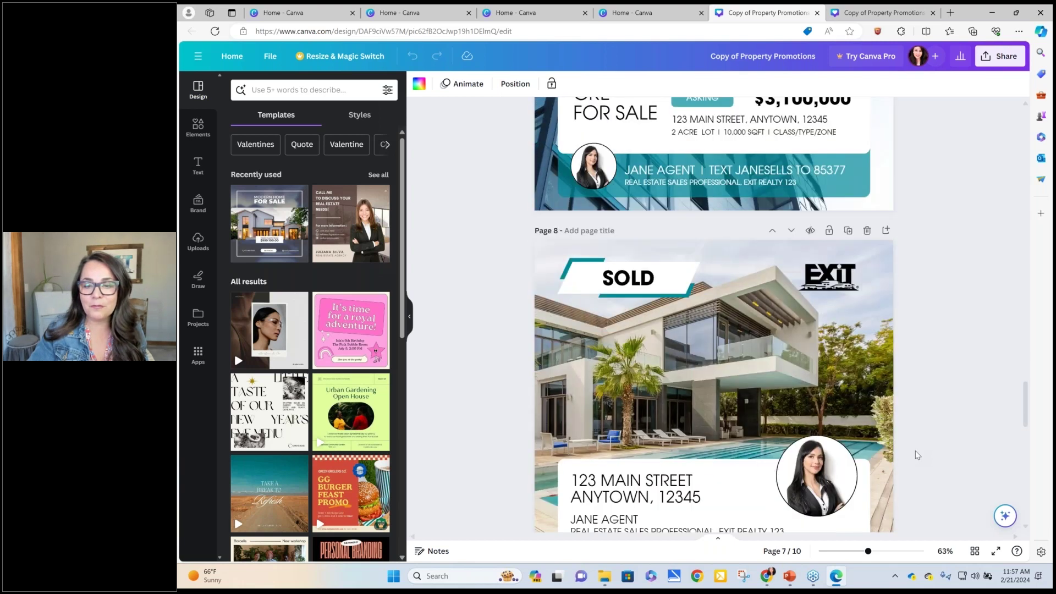
scroll(917, 455, "down", 10)
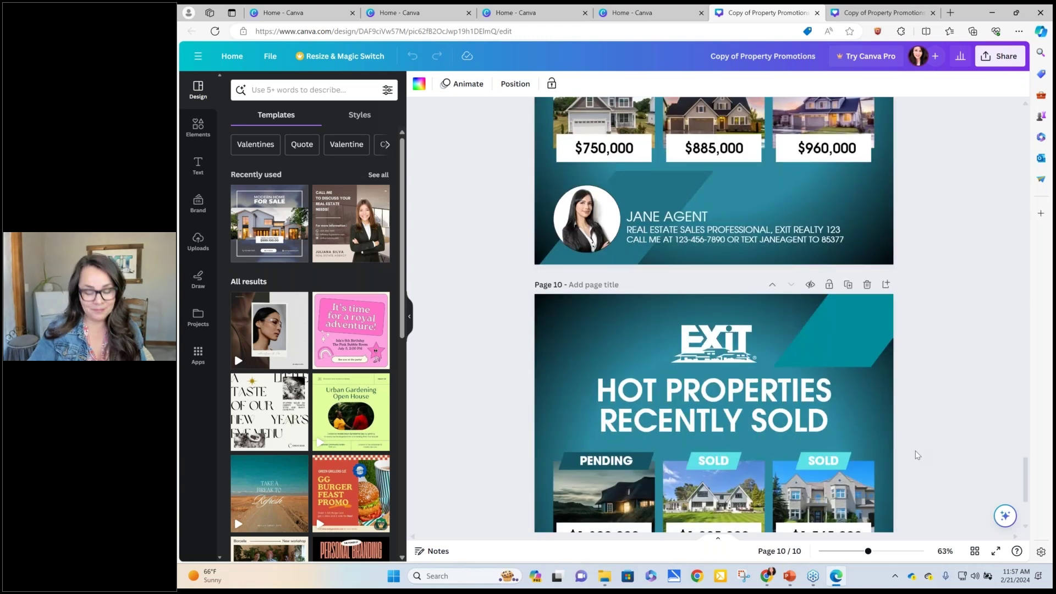
scroll(917, 455, "down", 1)
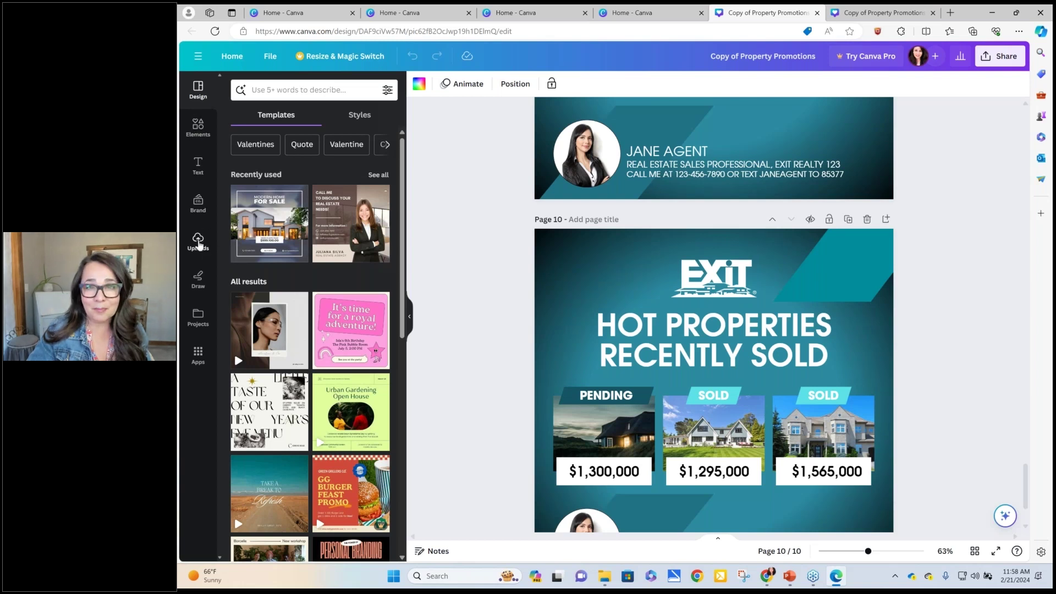
- Start uploading files to Canva and browse the Downloads folder with its contents shown as large icons
left_click(198, 242)
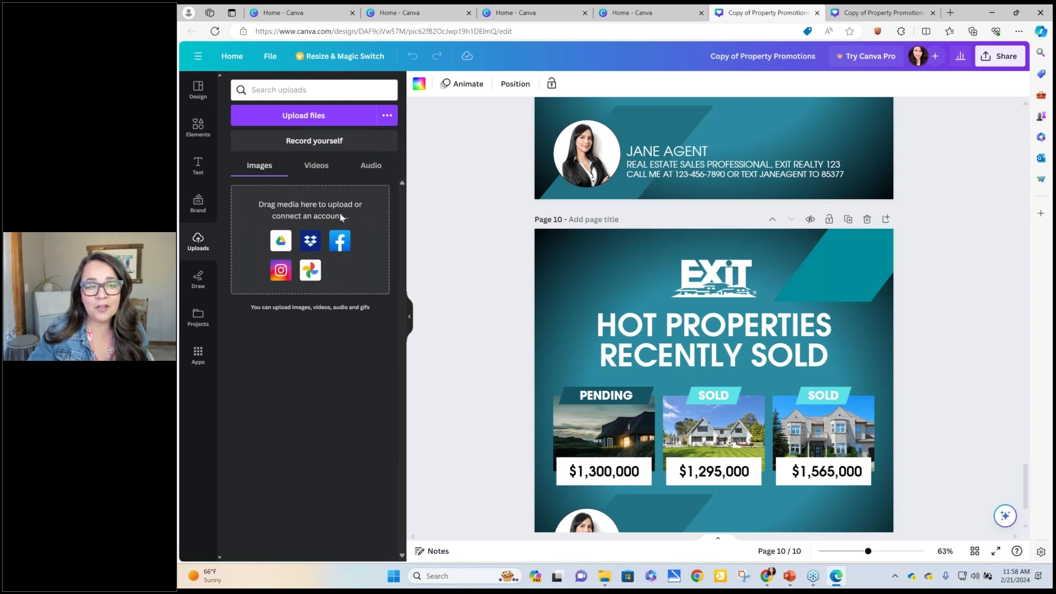
left_click(313, 117)
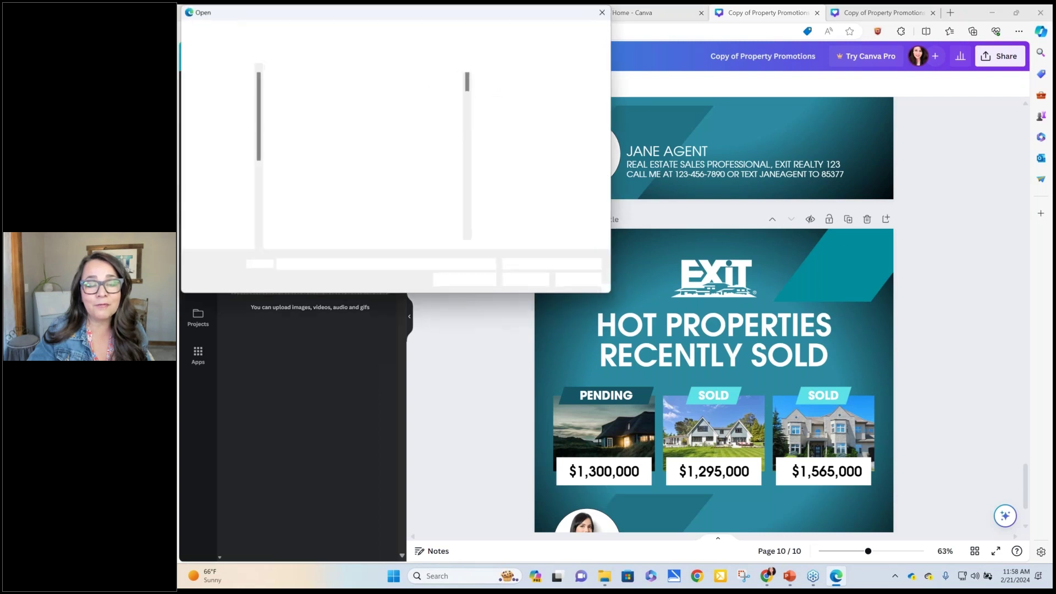
scroll(226, 121, "up", 10)
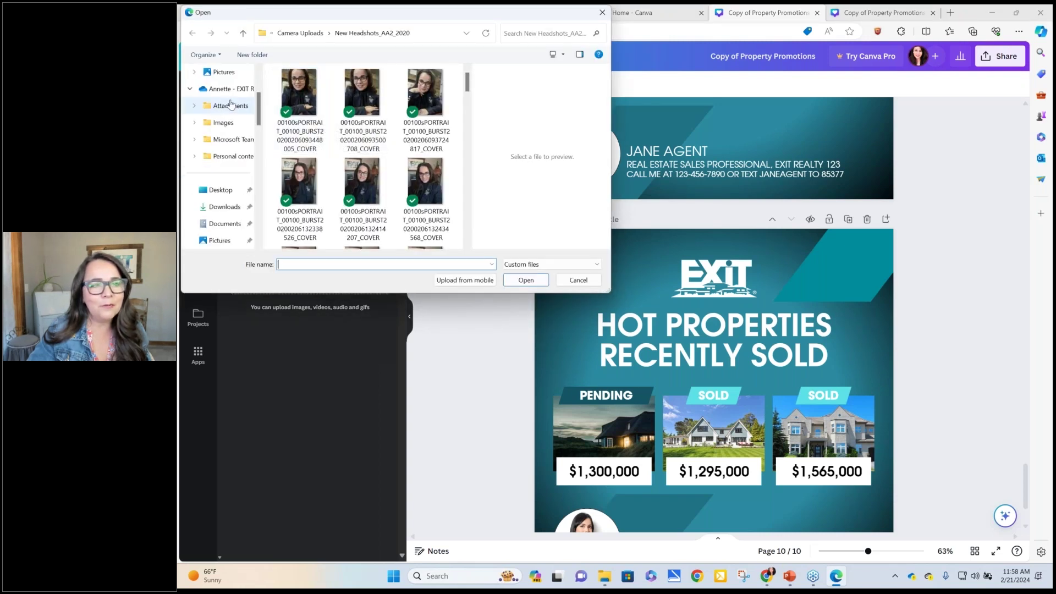
left_click(230, 207)
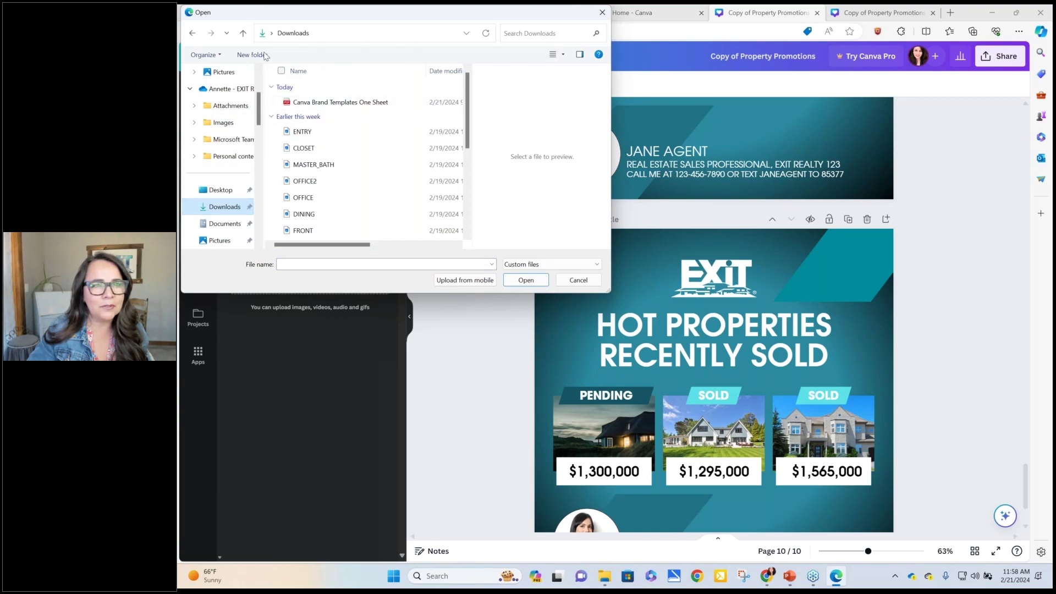
left_click(563, 54)
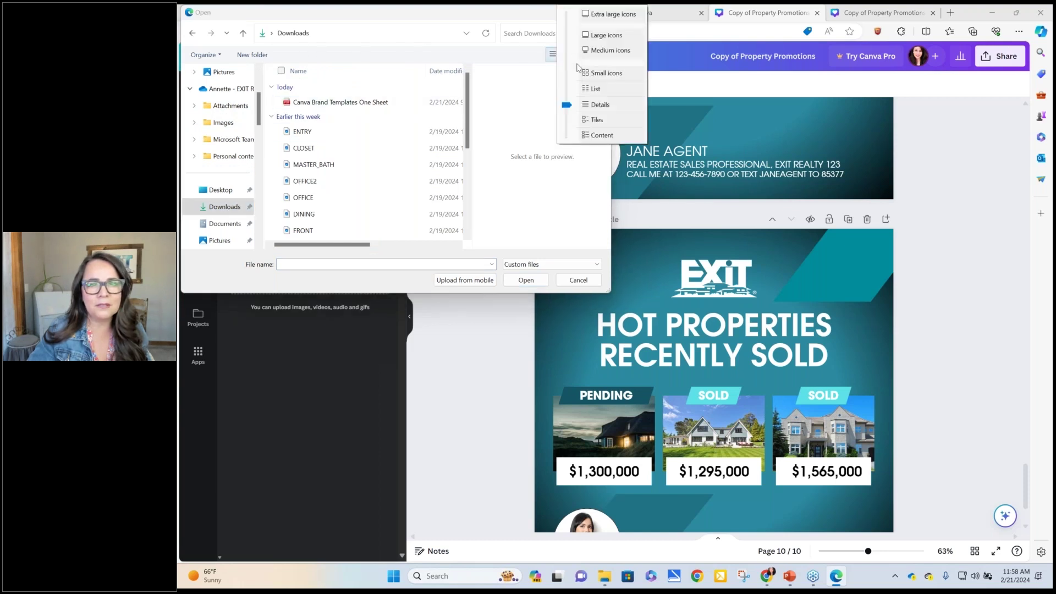
left_click(603, 34)
- Upload the portrait photos PXL_20230122_202821866.PORTRAIT and PXL_20230122_183022175.NIGHT to Canva
scroll(360, 178, "down", 2)
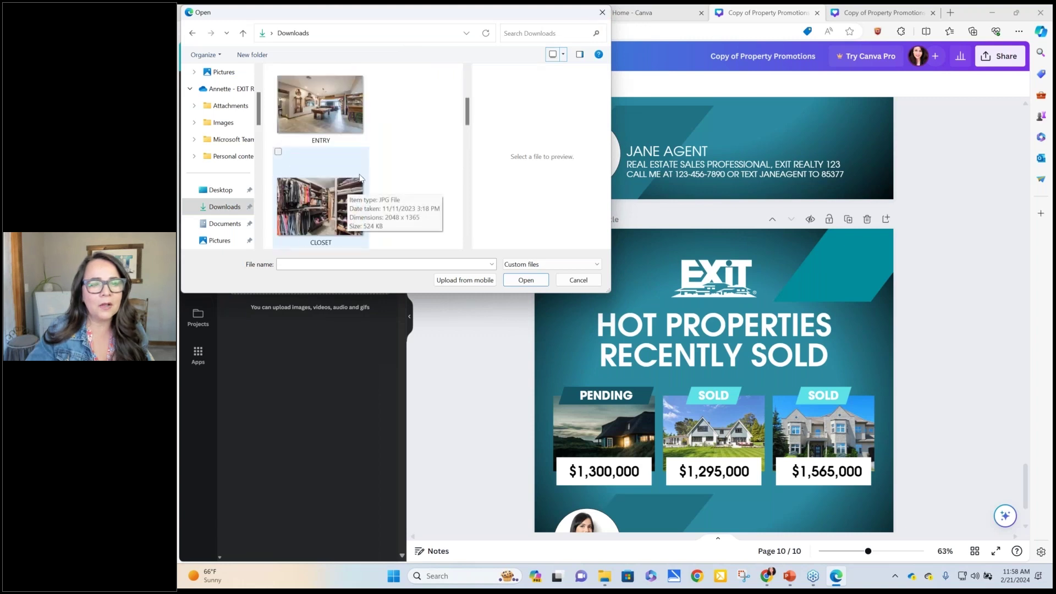
scroll(363, 175, "down", 5)
scroll(370, 172, "down", 4)
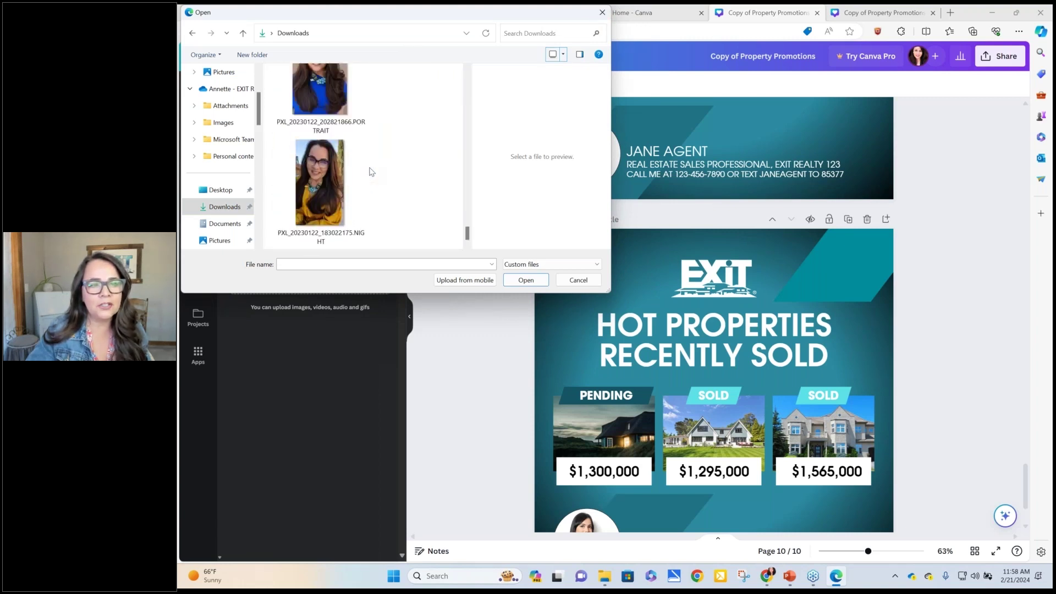
left_click(280, 143)
scroll(282, 145, "up", 1)
left_click(280, 82)
scroll(279, 149, "up", 5)
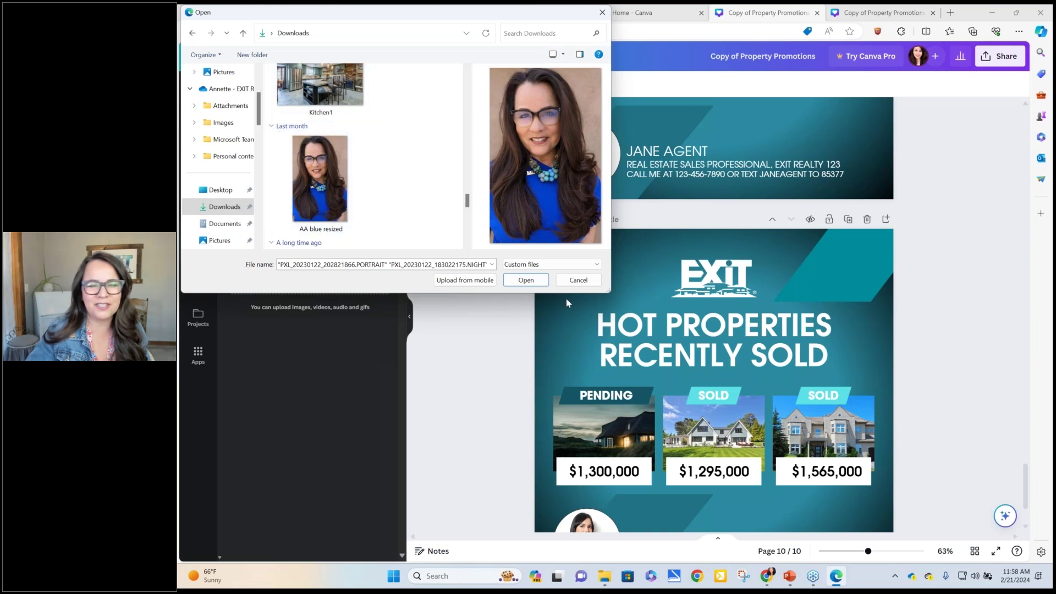
left_click(526, 281)
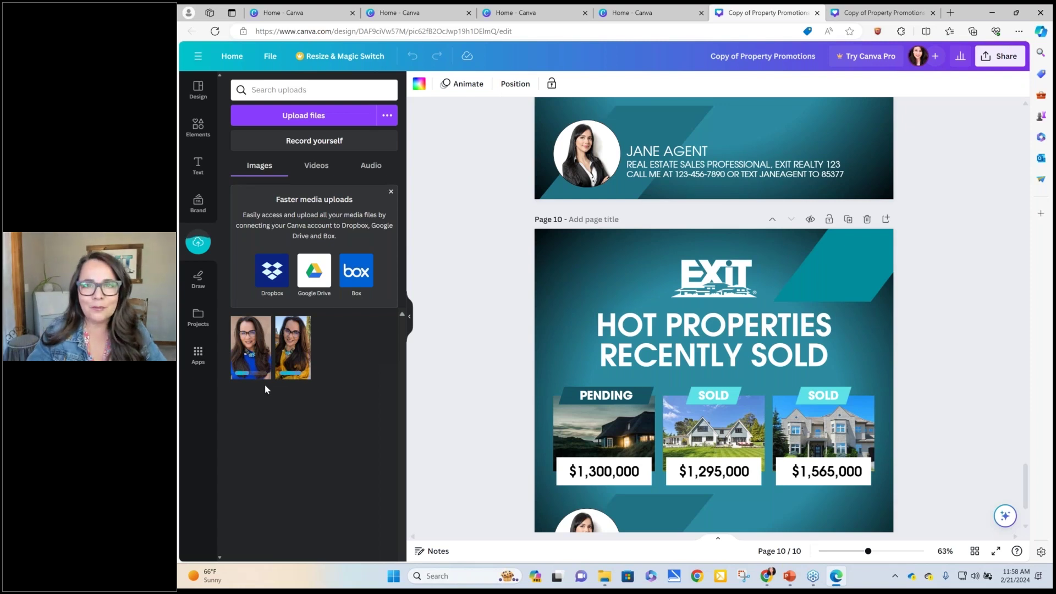
- Open the EXIT Realty site in a new browser tab and go through its Resource Center to the Logos & Standards page
left_click(951, 13)
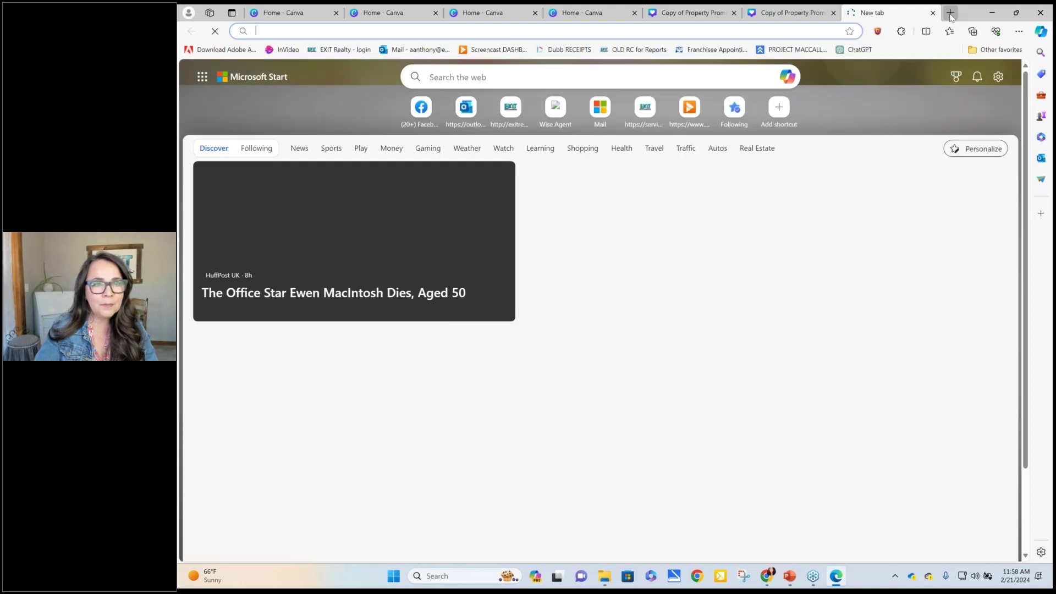
left_click(351, 50)
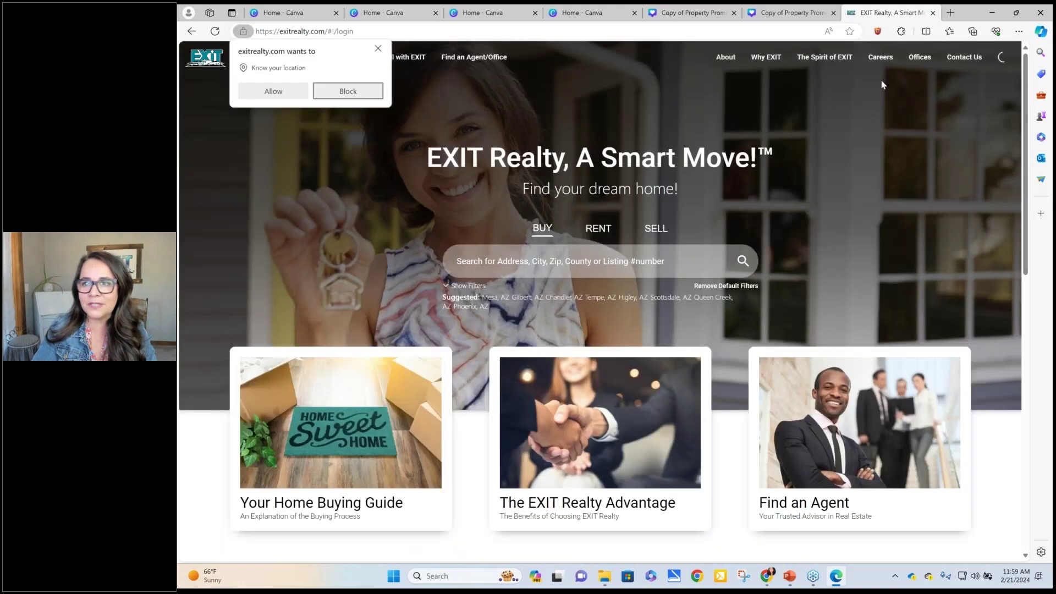
mouse_move(950, 84)
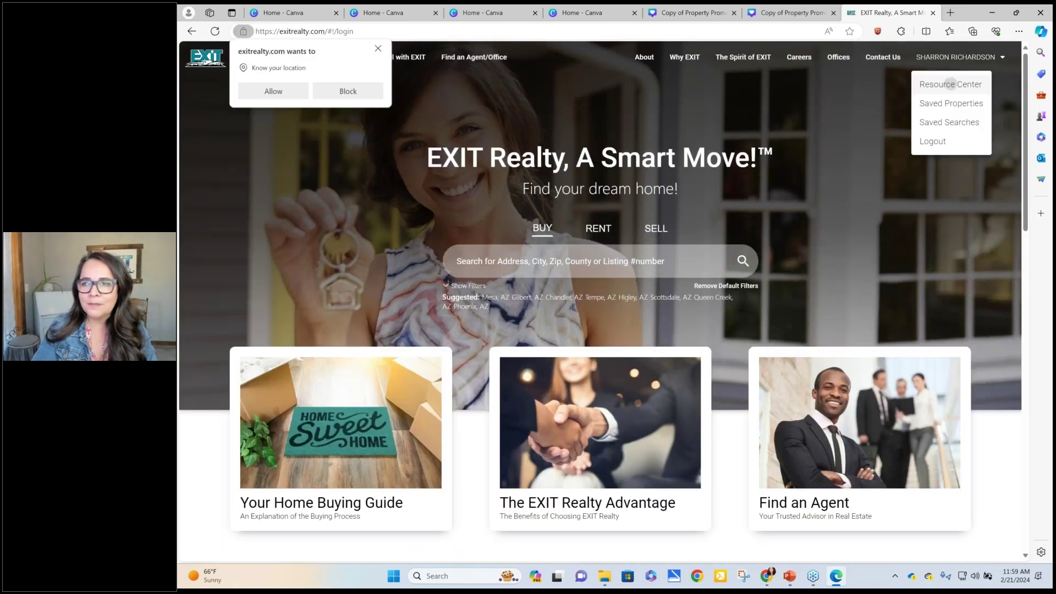
left_click(950, 83)
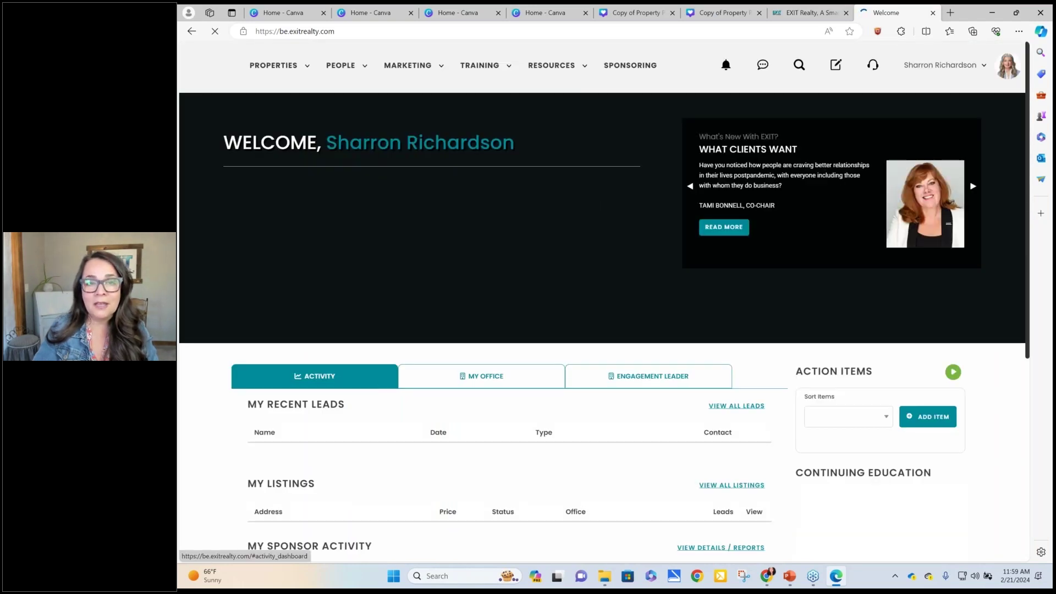
mouse_move(407, 69)
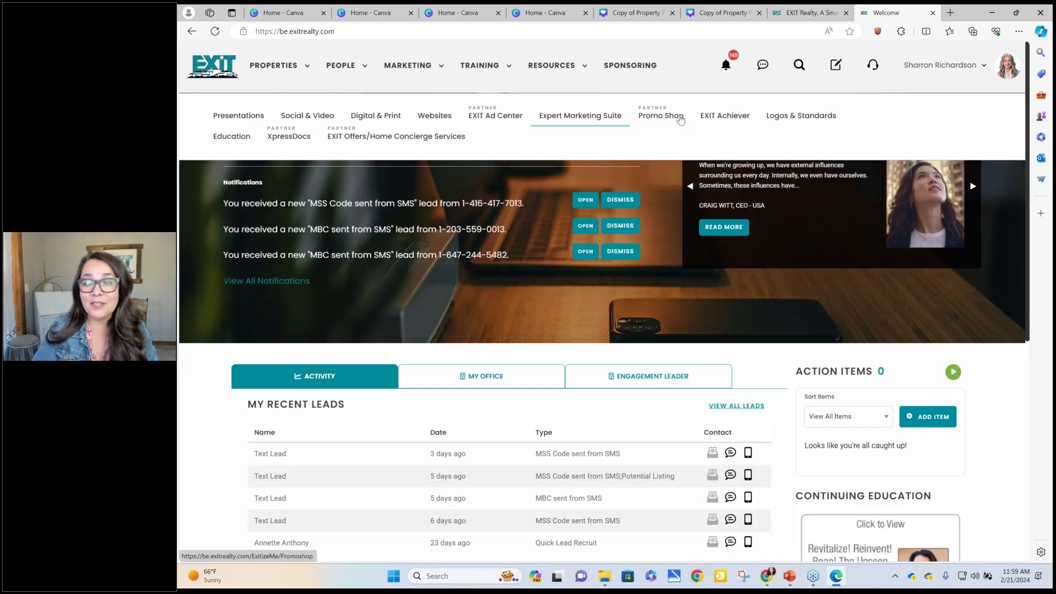
left_click(800, 120)
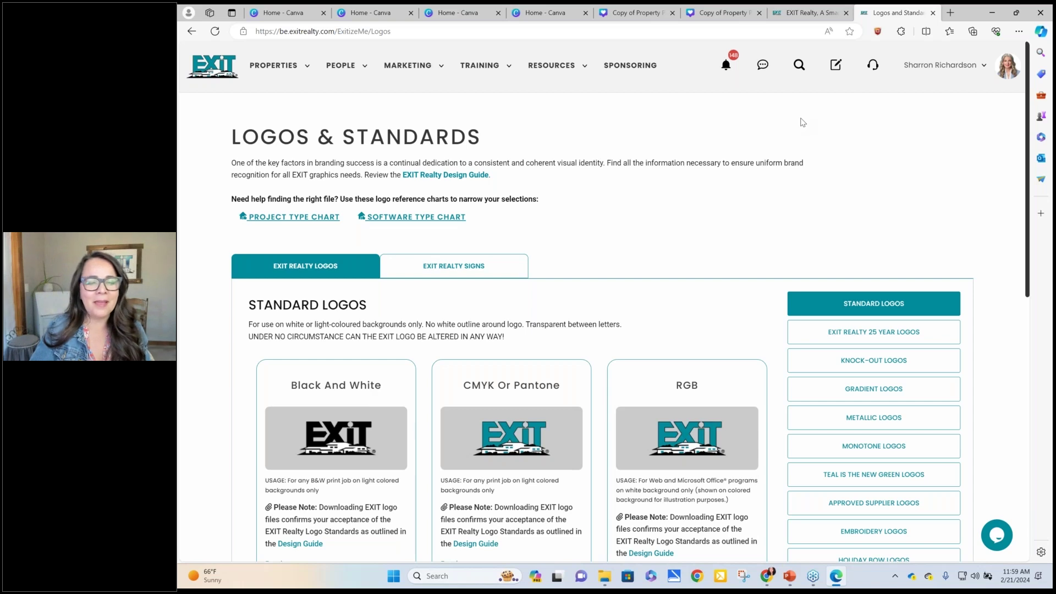
- Download the Black And White and the RGB standard EXIT logos as regular PNG files
scroll(775, 122, "down", 1)
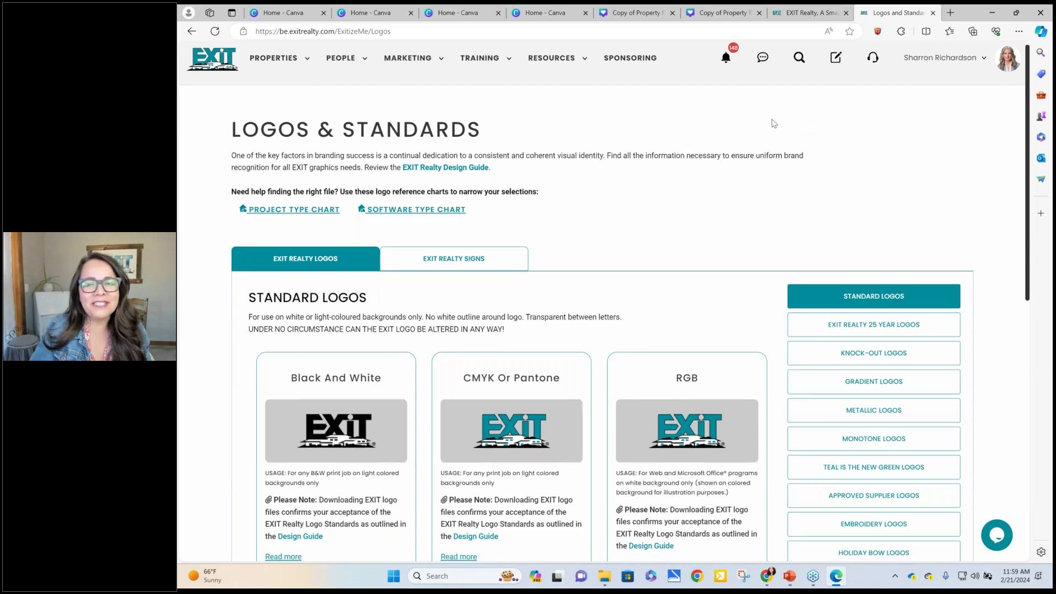
scroll(774, 123, "down", 3)
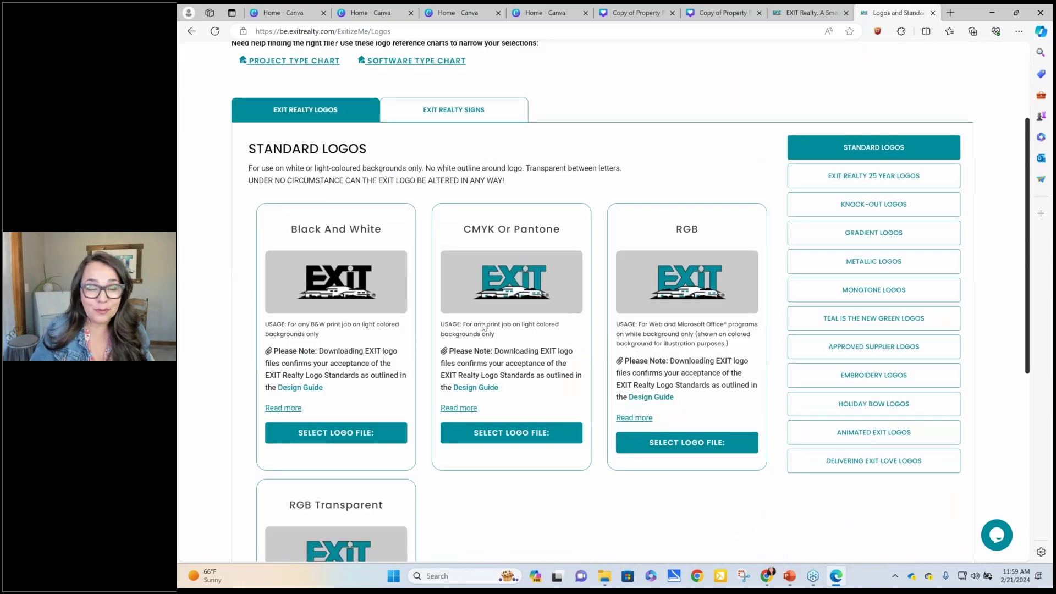
left_click(333, 436)
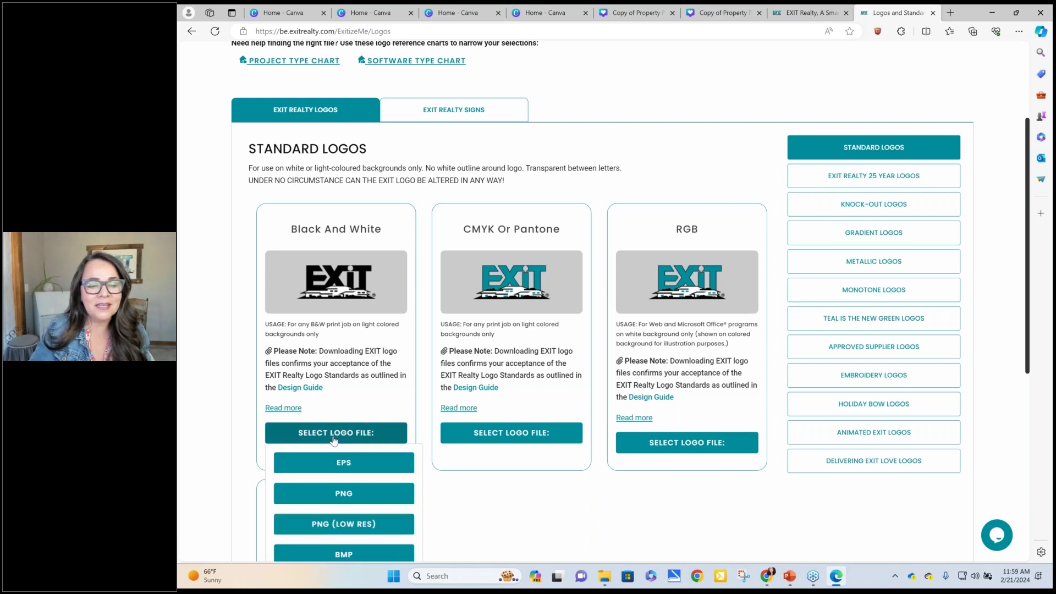
scroll(233, 428, "down", 1)
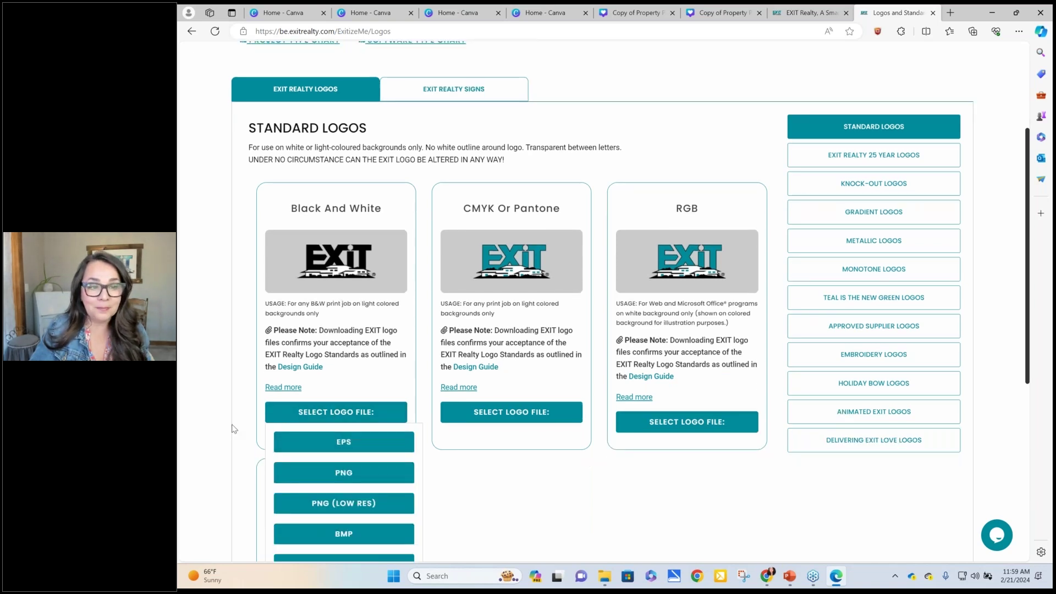
scroll(234, 428, "down", 3)
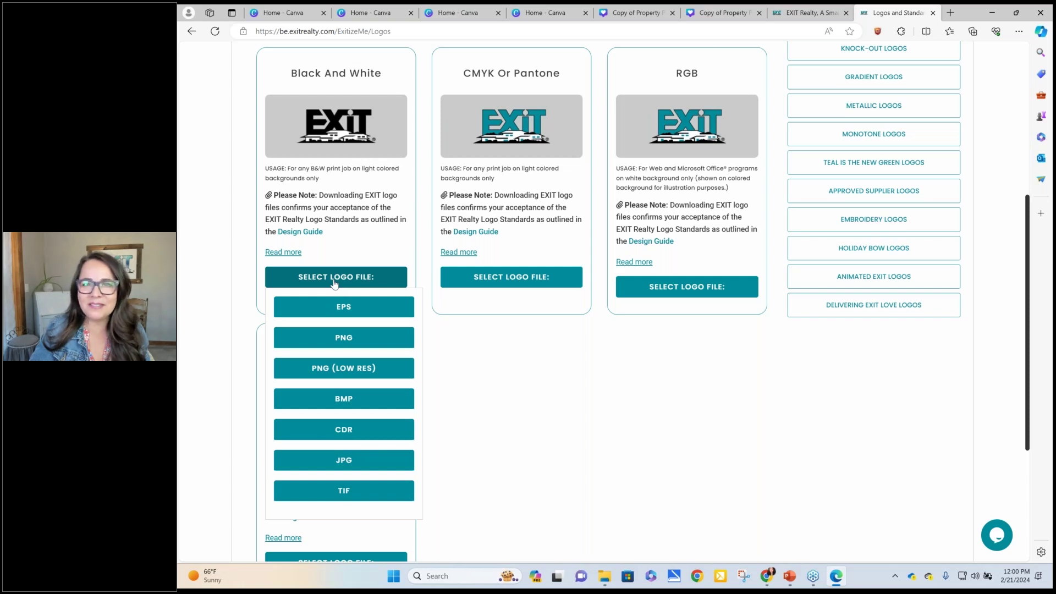
left_click(345, 338)
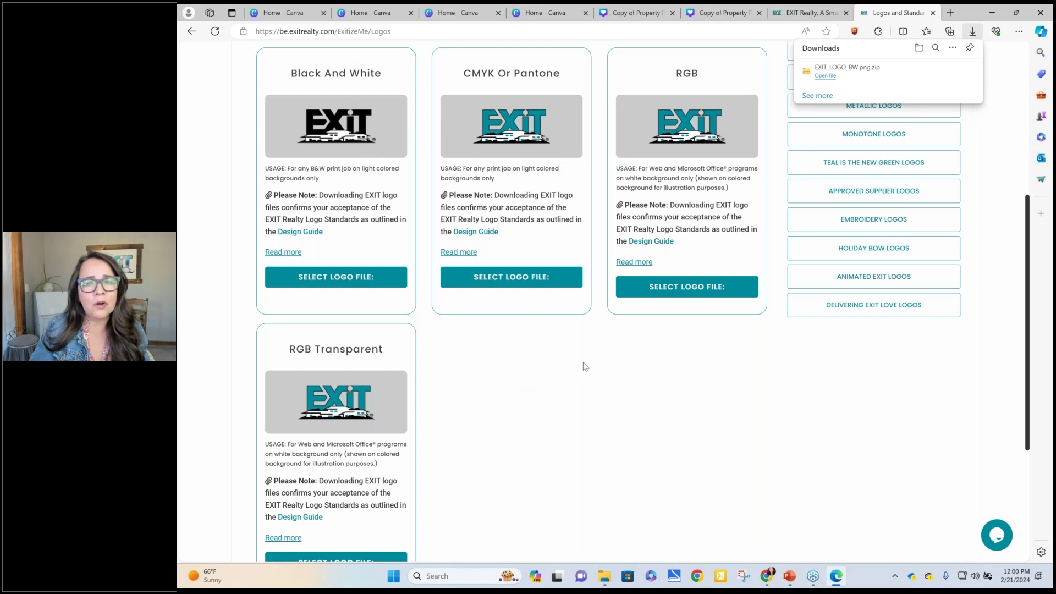
left_click(697, 289)
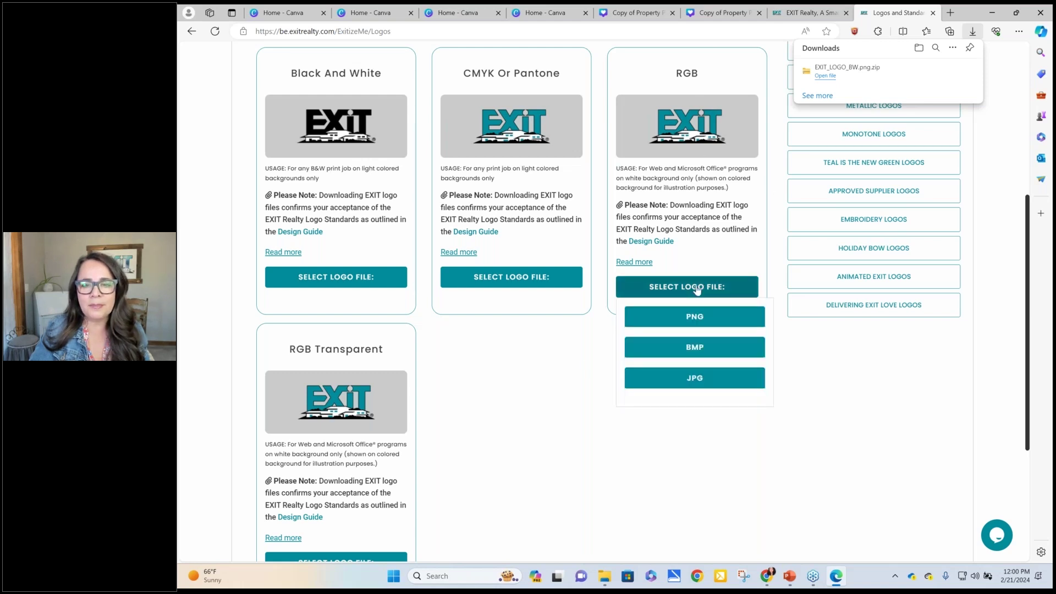
left_click(694, 316)
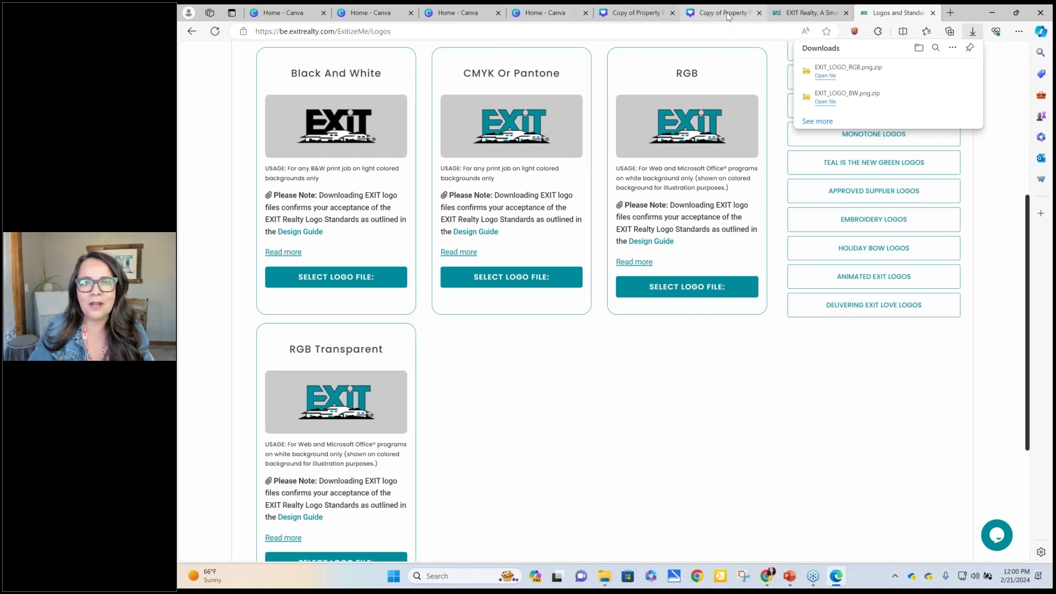
- Switch back to the Property Promotions design in Canva and upload EXIT_LOGO_BW.png from its zipped folder in Downloads
mouse_move(825, 582)
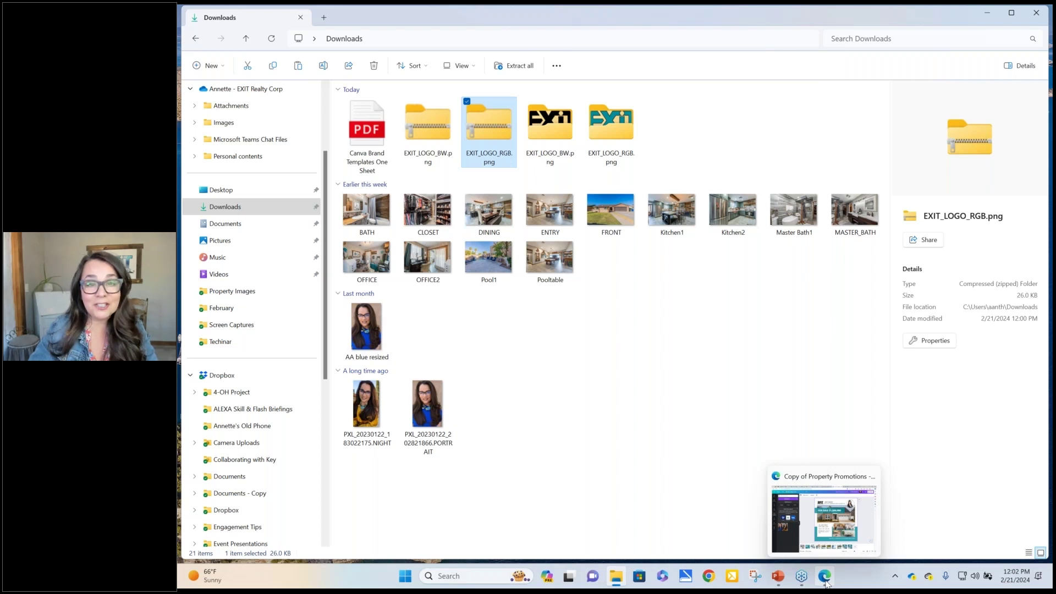
left_click(840, 525)
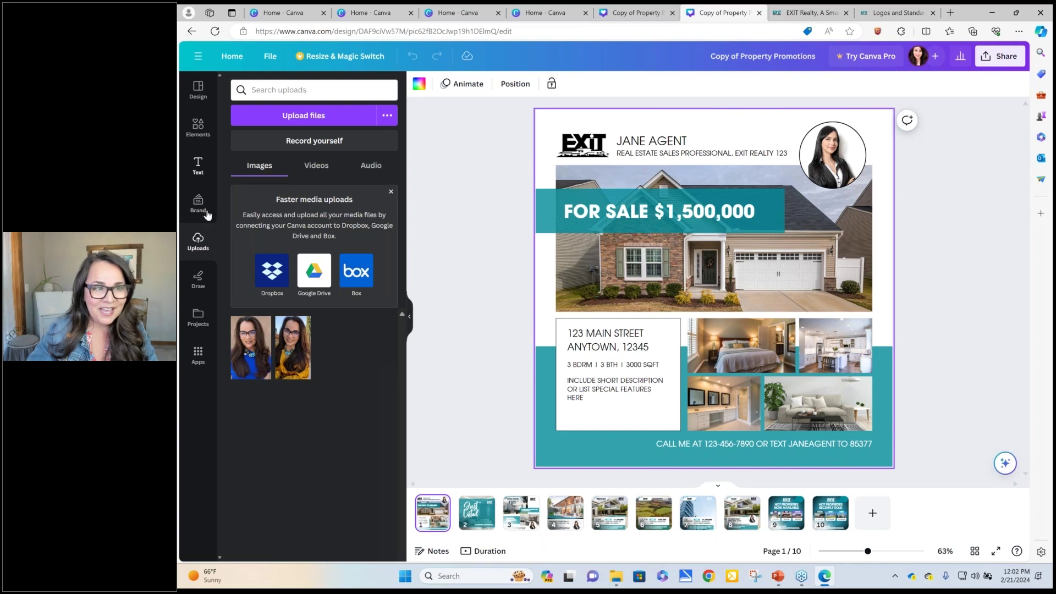
left_click(306, 117)
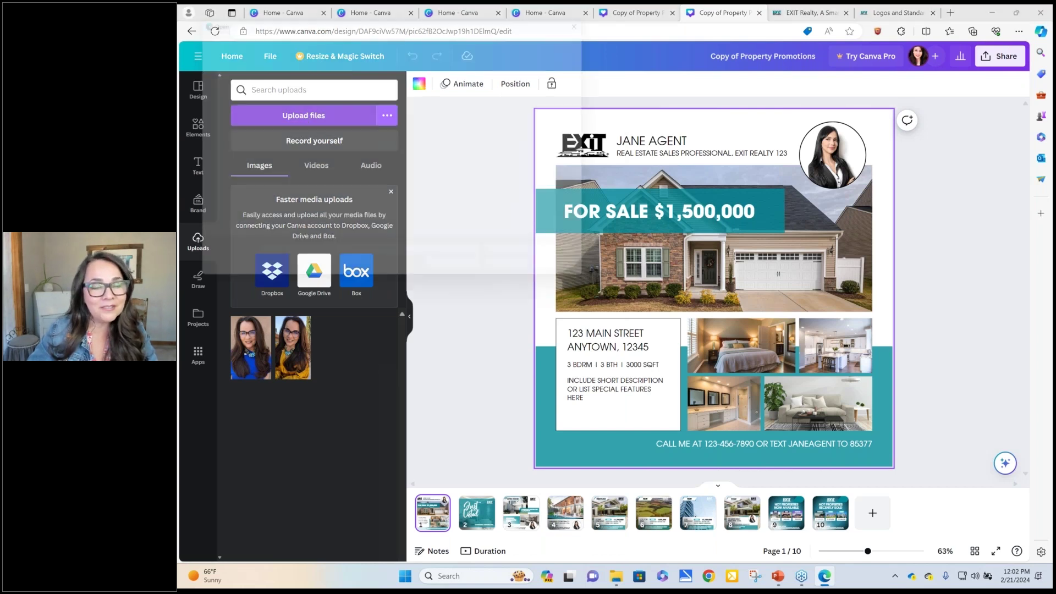
scroll(419, 177, "down", 1)
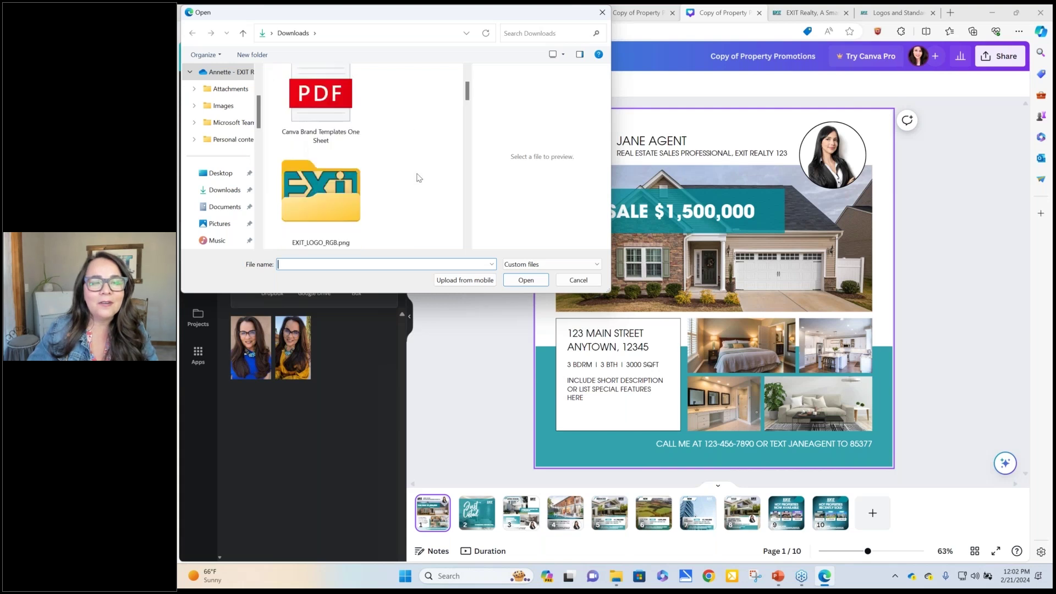
scroll(419, 177, "down", 2)
left_click(332, 98)
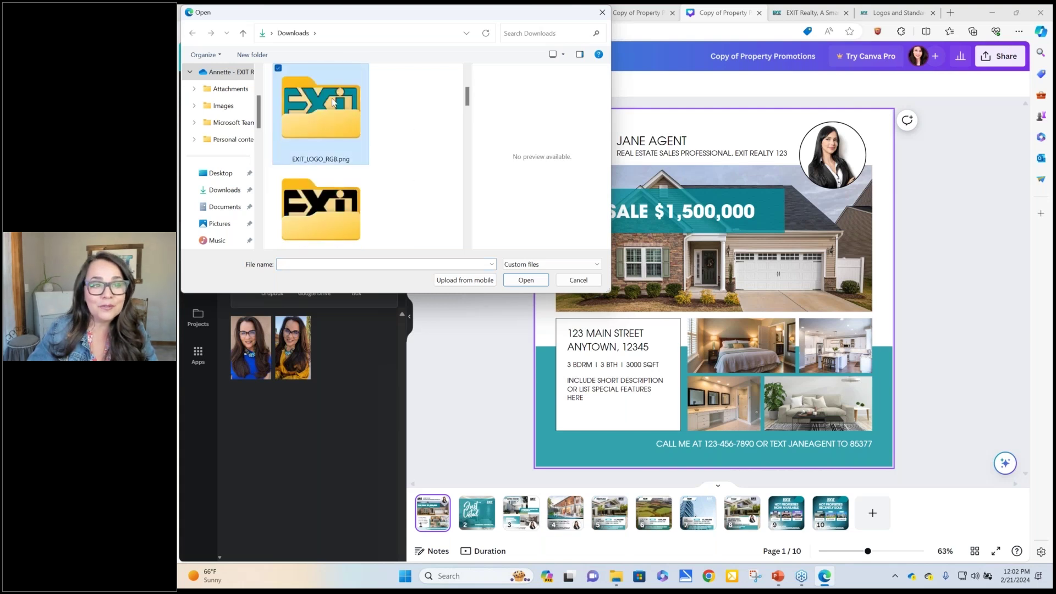
left_click(328, 195)
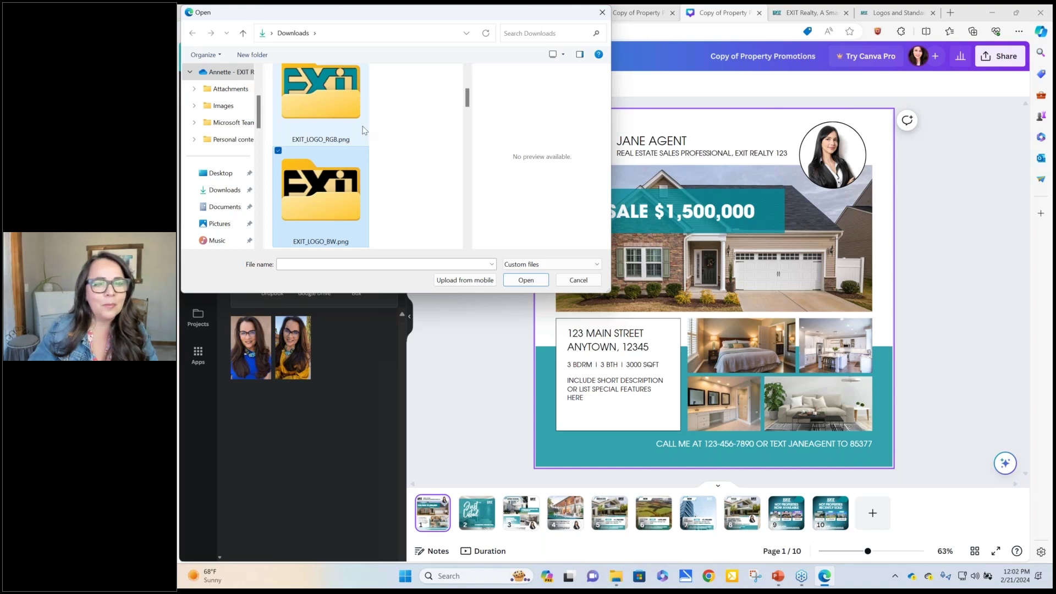
left_click(522, 281)
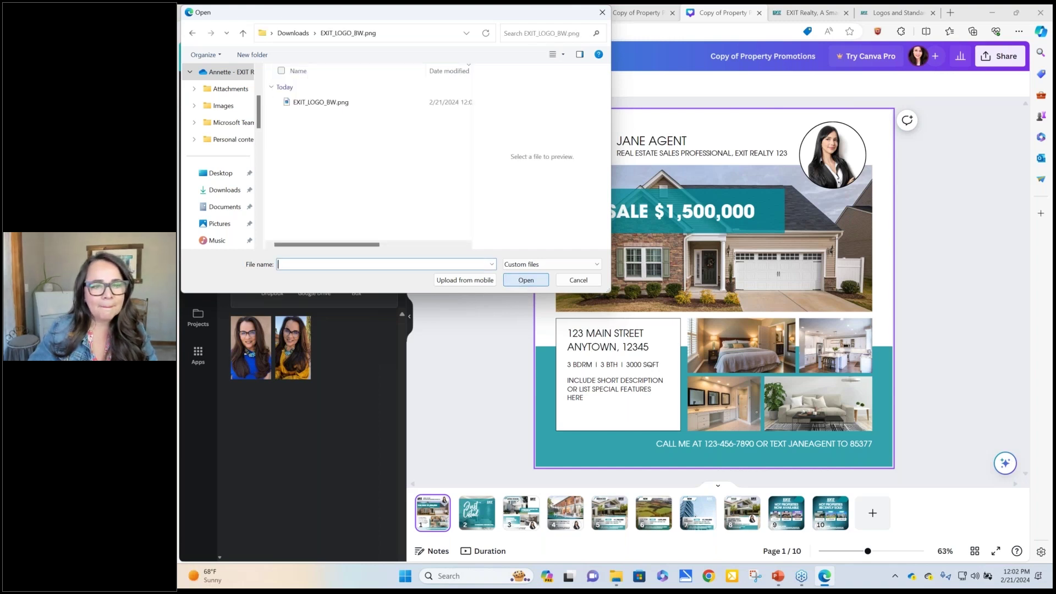
left_click(308, 103)
left_click(515, 281)
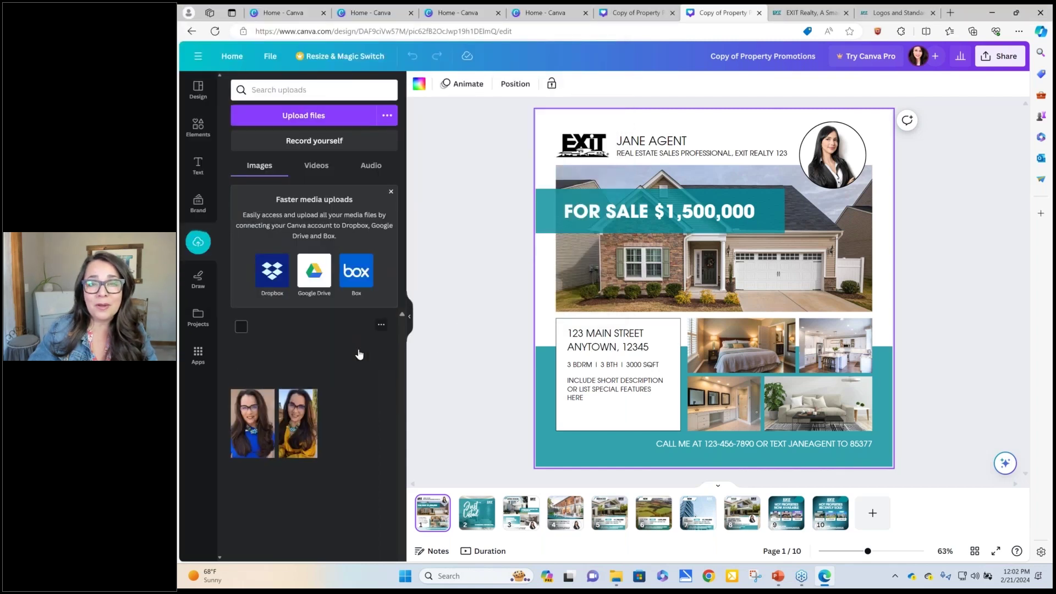
- Upload EXIT_LOGO_RGB.png to Canva from its zipped folder in Downloads
left_click(304, 117)
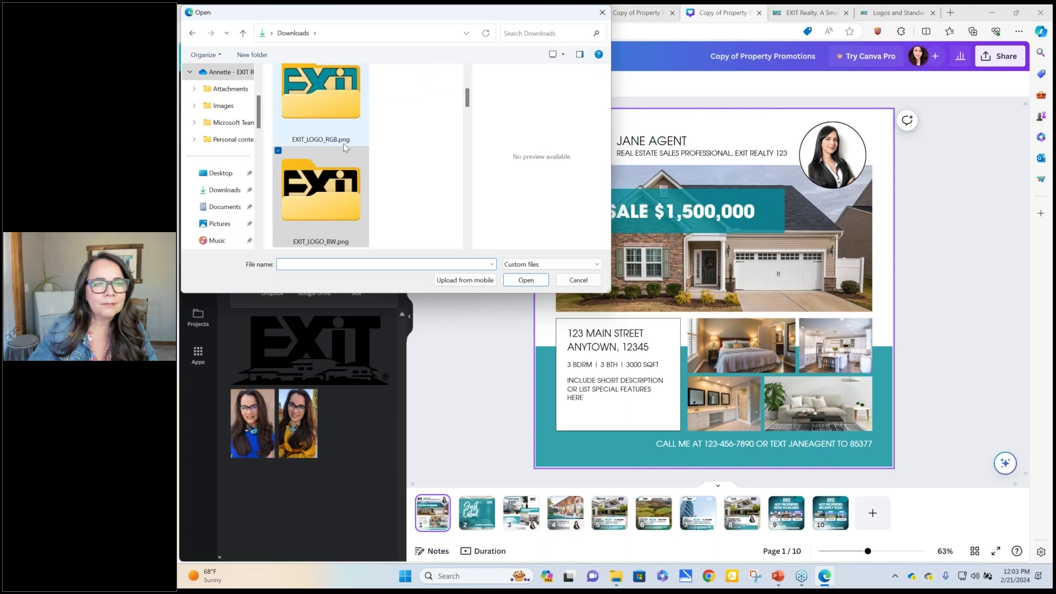
double_click(324, 108)
left_click(309, 103)
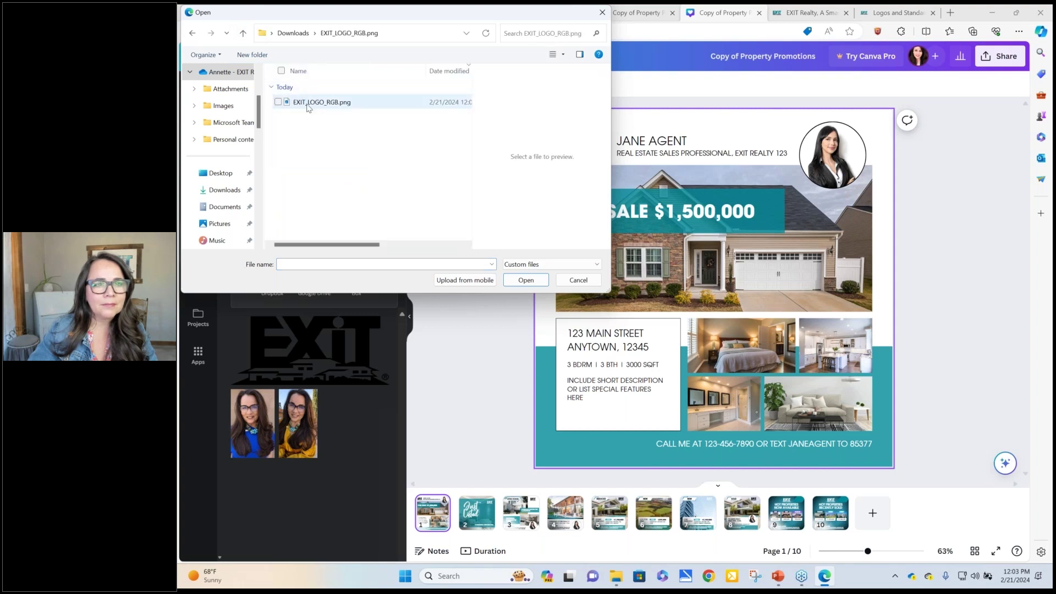
left_click(508, 281)
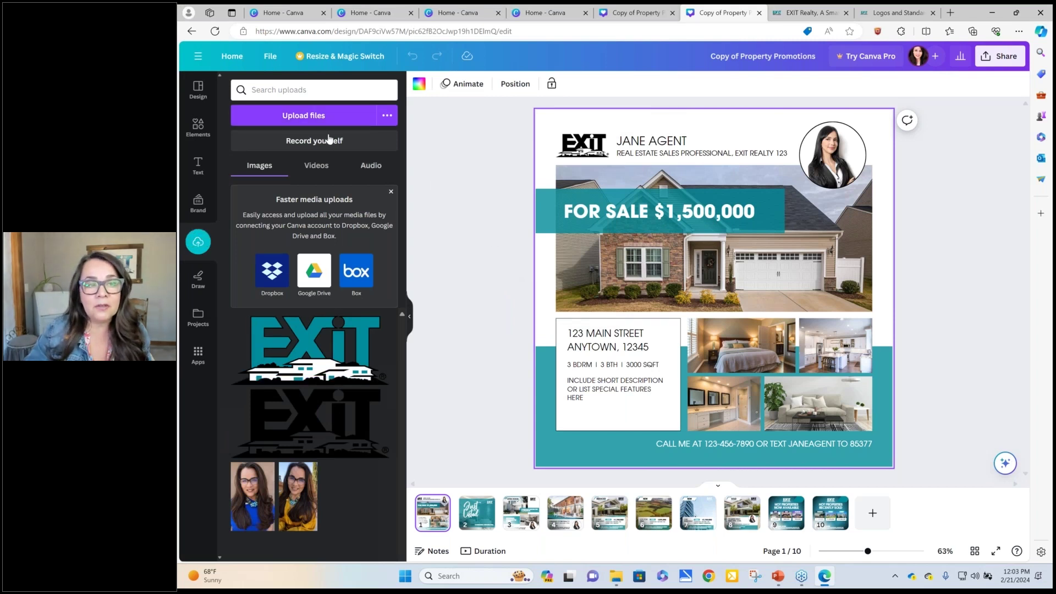
- Upload the property photos ENTRY, MASTER_BATH, DINING and Pool1 from the Downloads folder to Canva
left_click(304, 115)
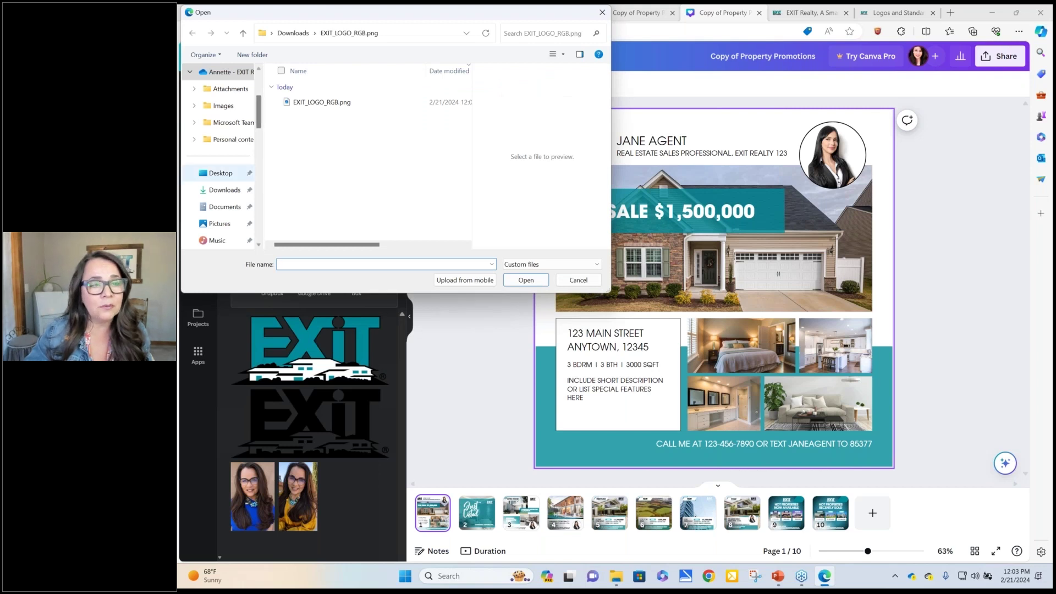
left_click(228, 191)
scroll(377, 189, "down", 5)
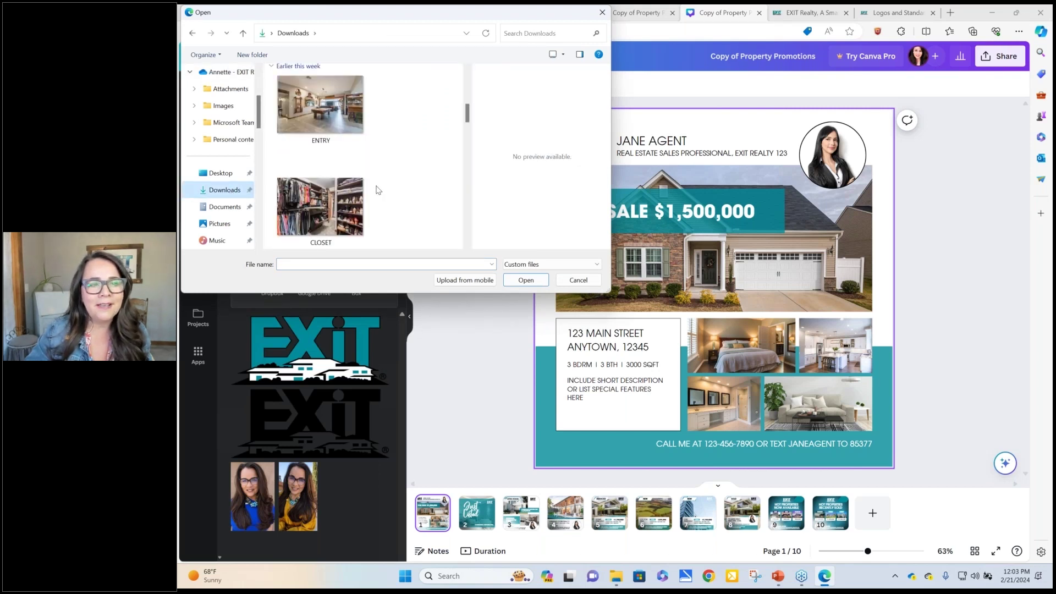
scroll(375, 188, "up", 3)
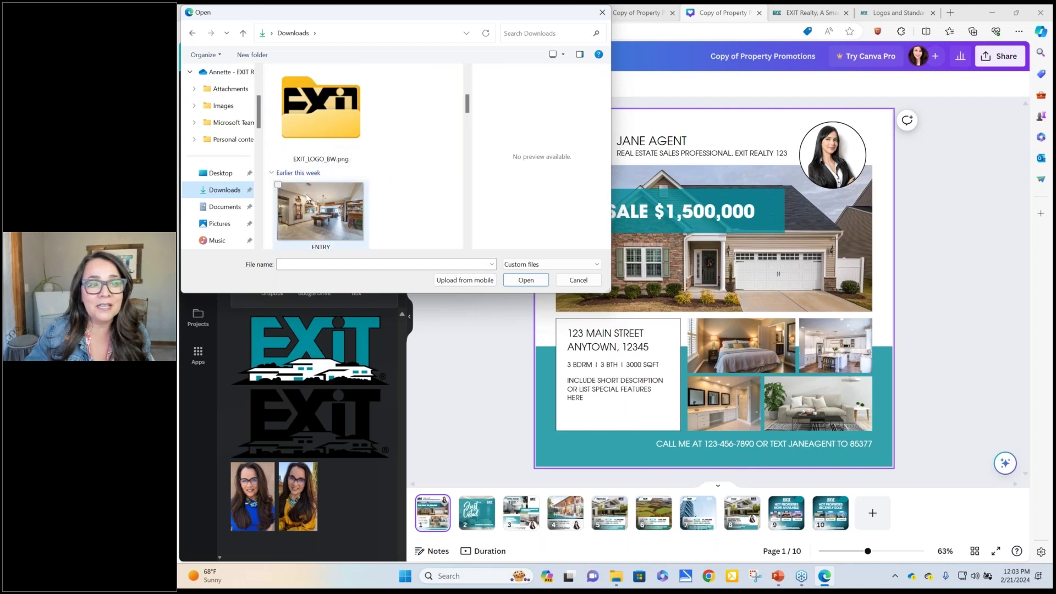
left_click(279, 186)
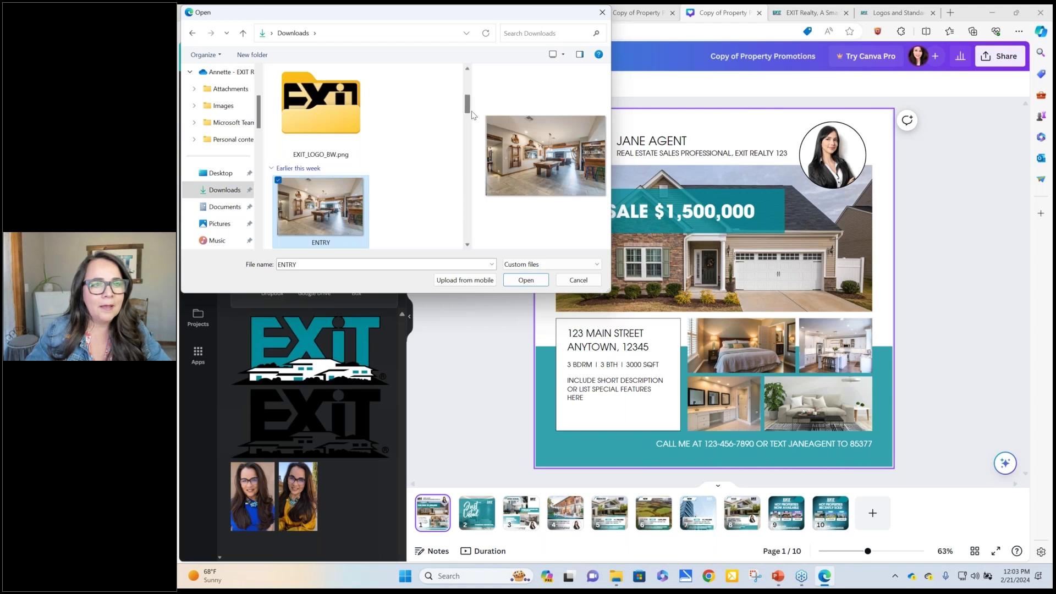
scroll(385, 176, "down", 3)
left_click(279, 97)
left_click_drag(467, 131, 467, 153)
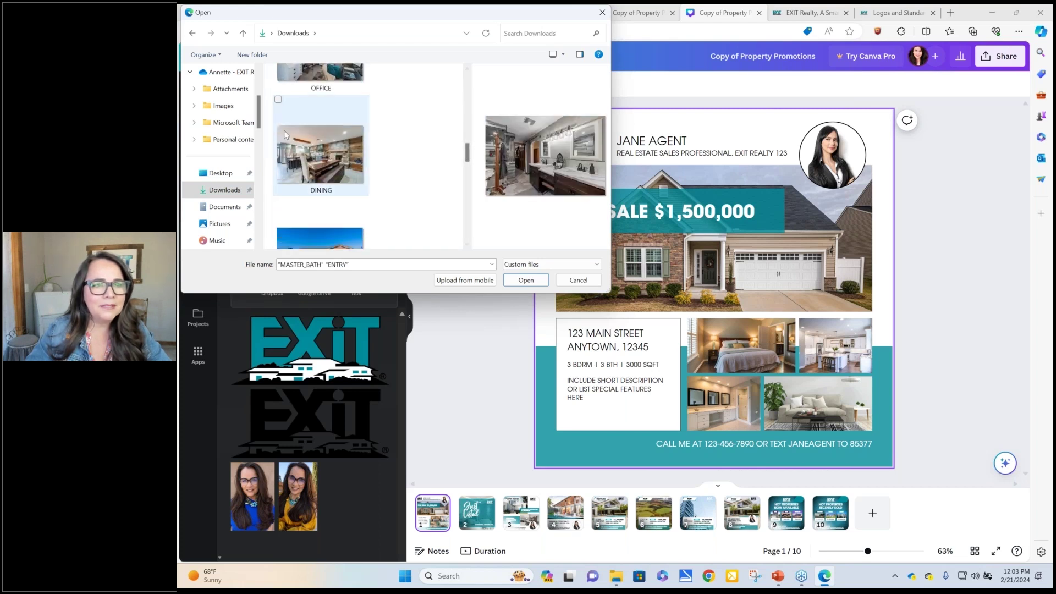
left_click(278, 99)
left_click_drag(467, 153, 469, 174)
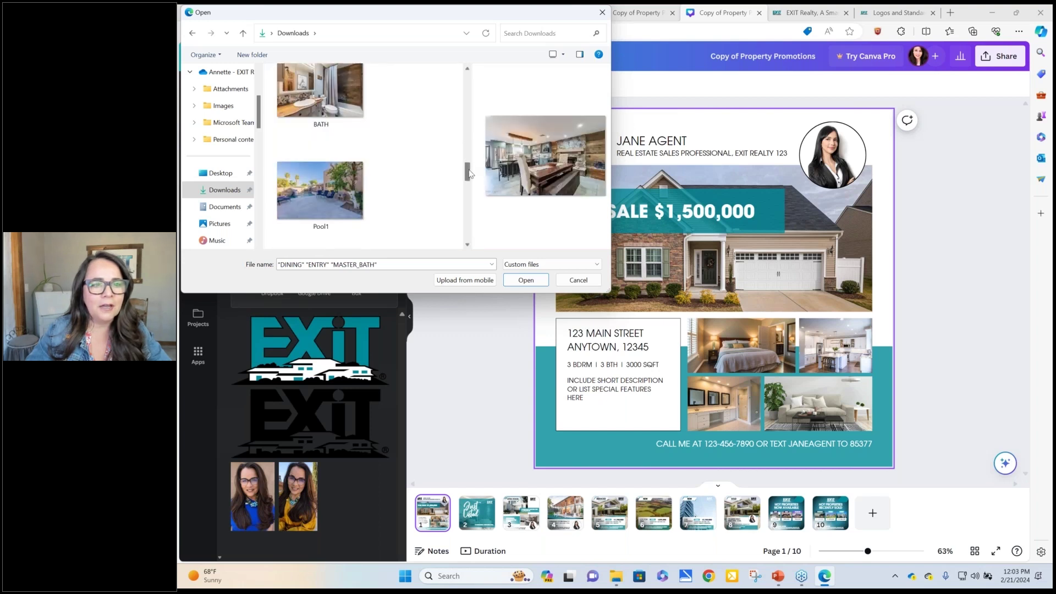
left_click(278, 135)
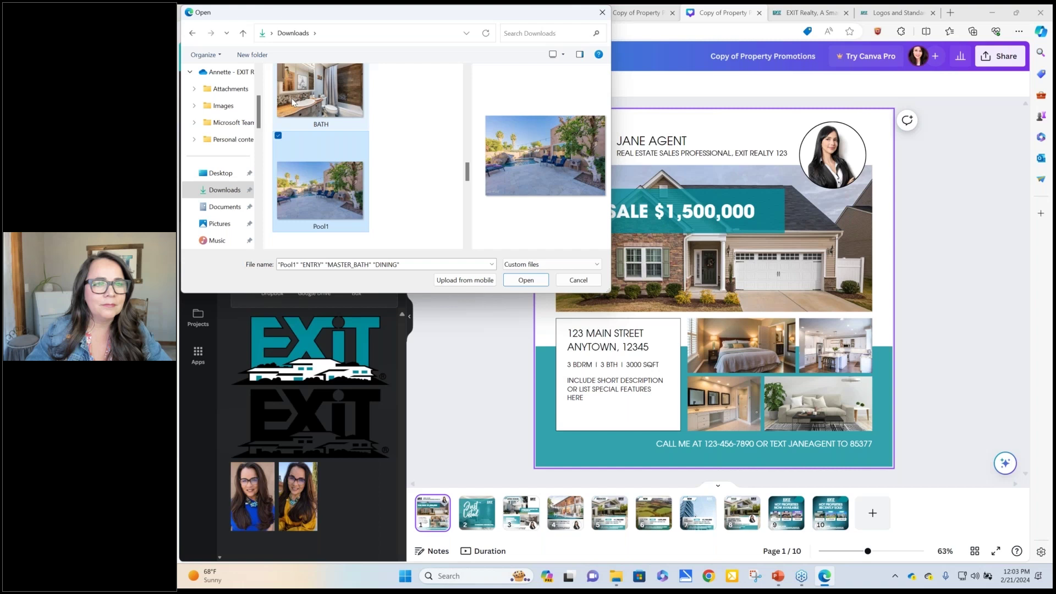
left_click(531, 280)
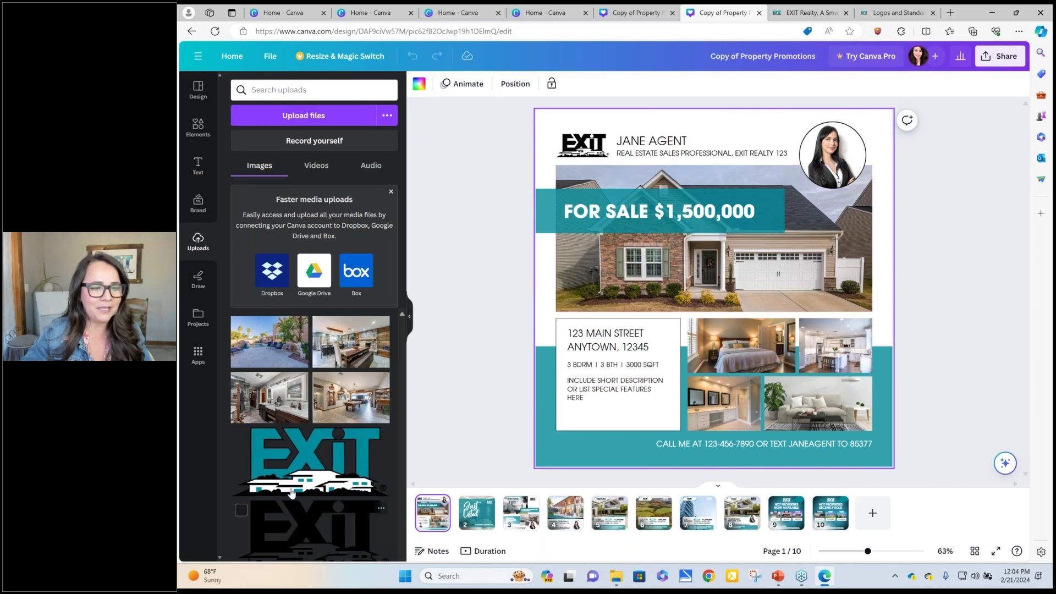
- Dismiss the media upload suggestion, then replace the flyer's round headshot with the uploaded blue-top portrait and reposition it inside the frame
left_click(391, 191)
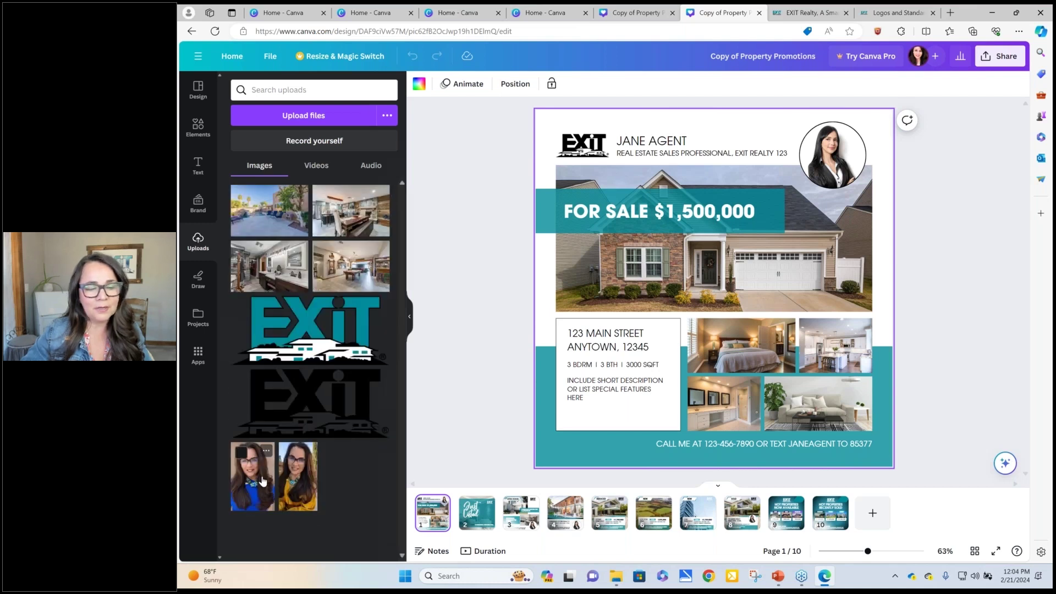
left_click_drag(264, 480, 841, 165)
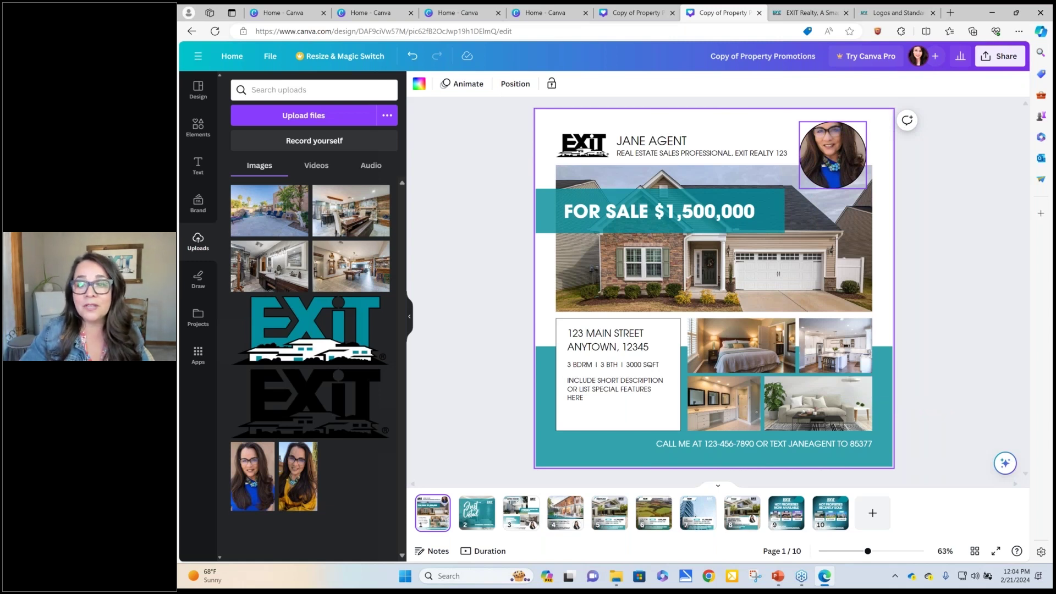
left_click(831, 160)
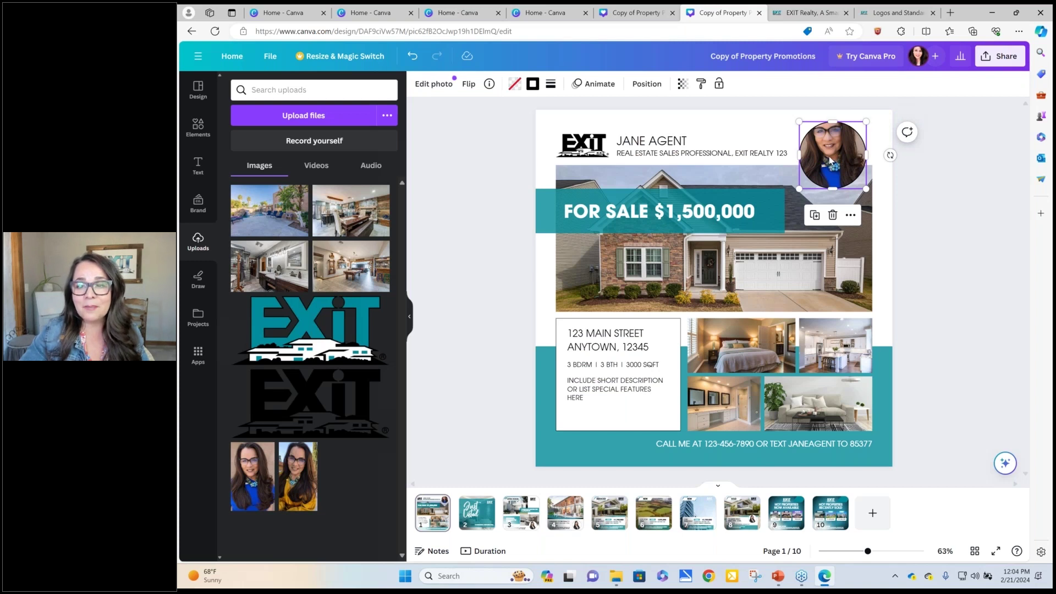
double_click(831, 160)
mouse_move(832, 165)
left_mouse_down()
mouse_move(835, 156)
mouse_move(838, 171)
left_mouse_up()
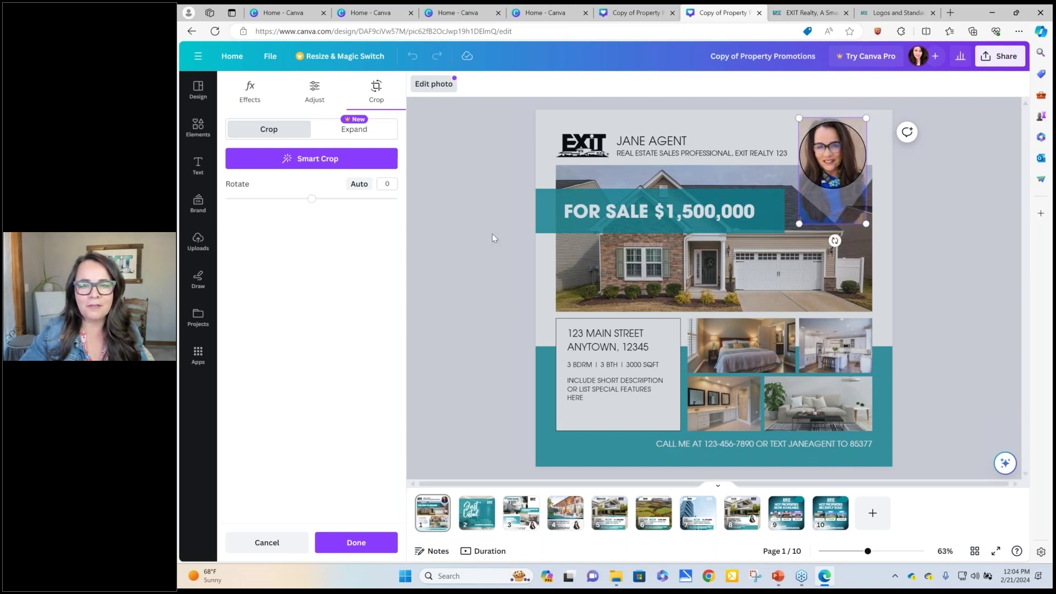
key("Return")
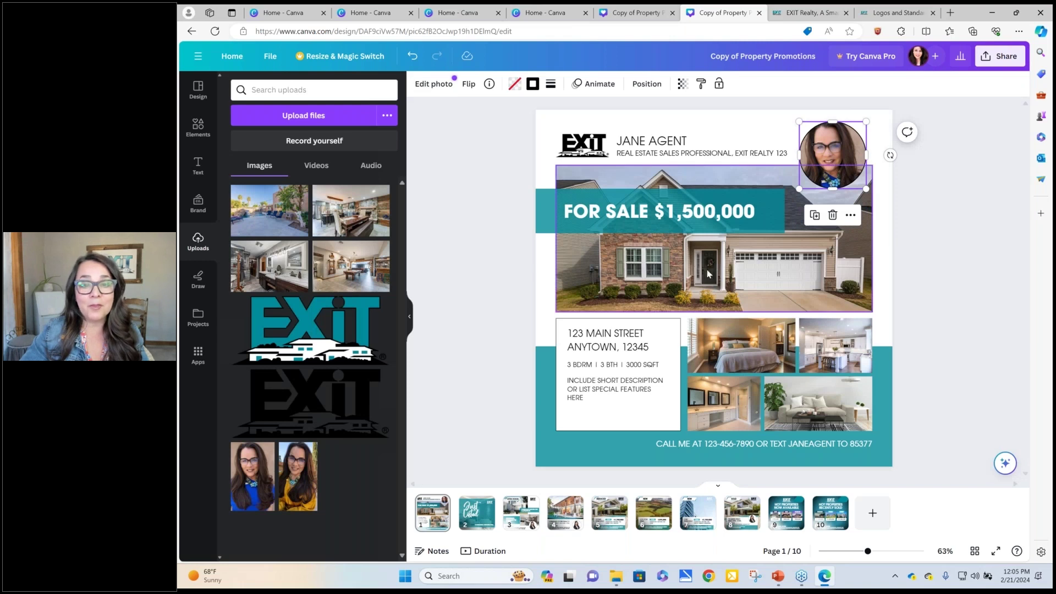
- Replace the flyer's main photo with the pool image and three of the small photos with the dining, master bath and entry images
left_click_drag(280, 220, 582, 249)
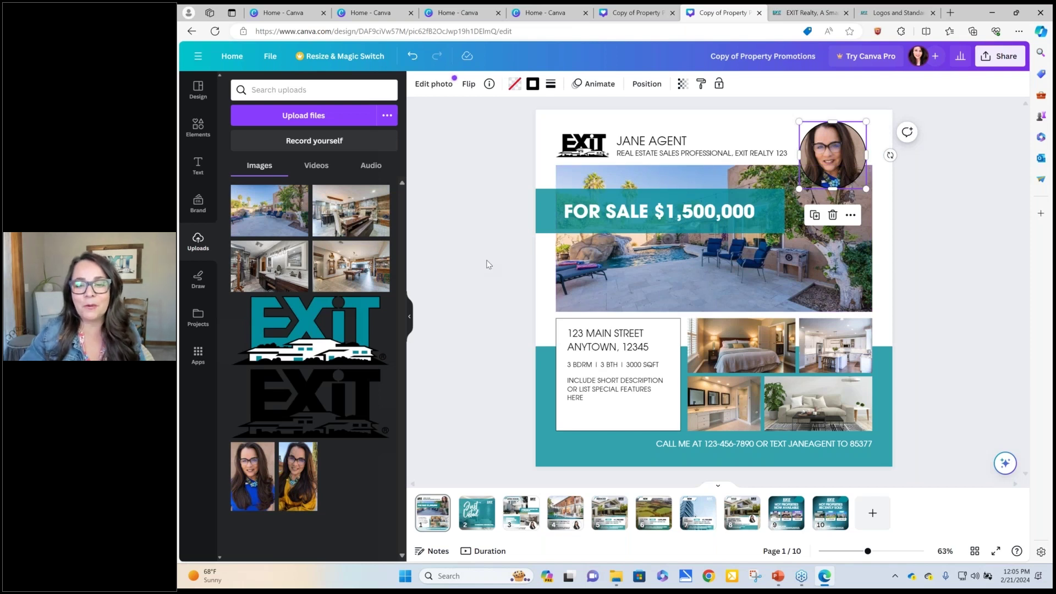
left_click_drag(343, 220, 740, 345)
left_click_drag(311, 294, 833, 345)
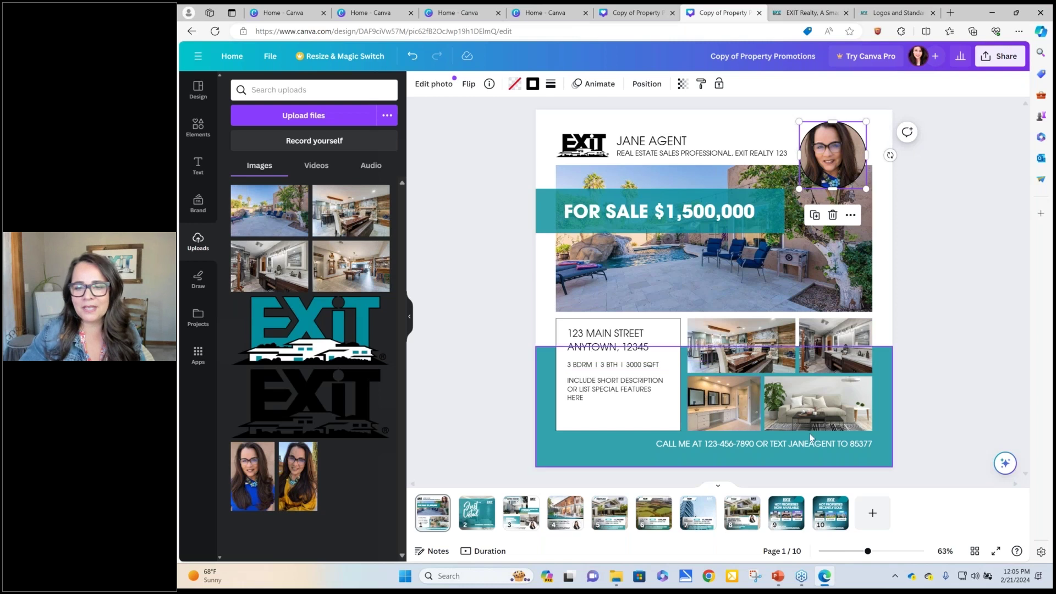
left_click_drag(351, 265, 800, 401)
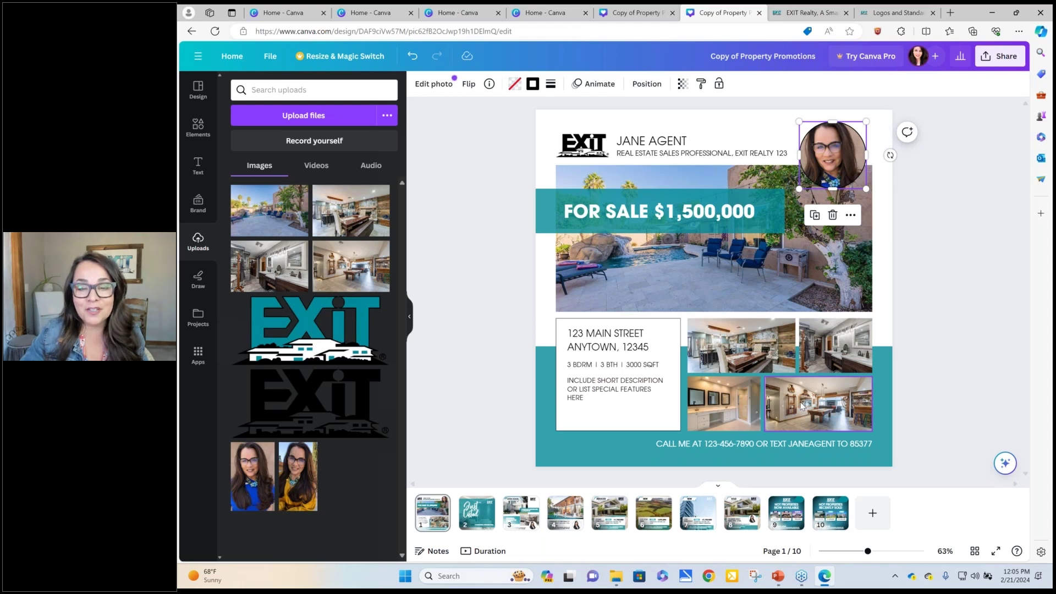
- Change the price in the flyer's sale headline to $690,000
left_click(700, 216)
double_click(726, 211)
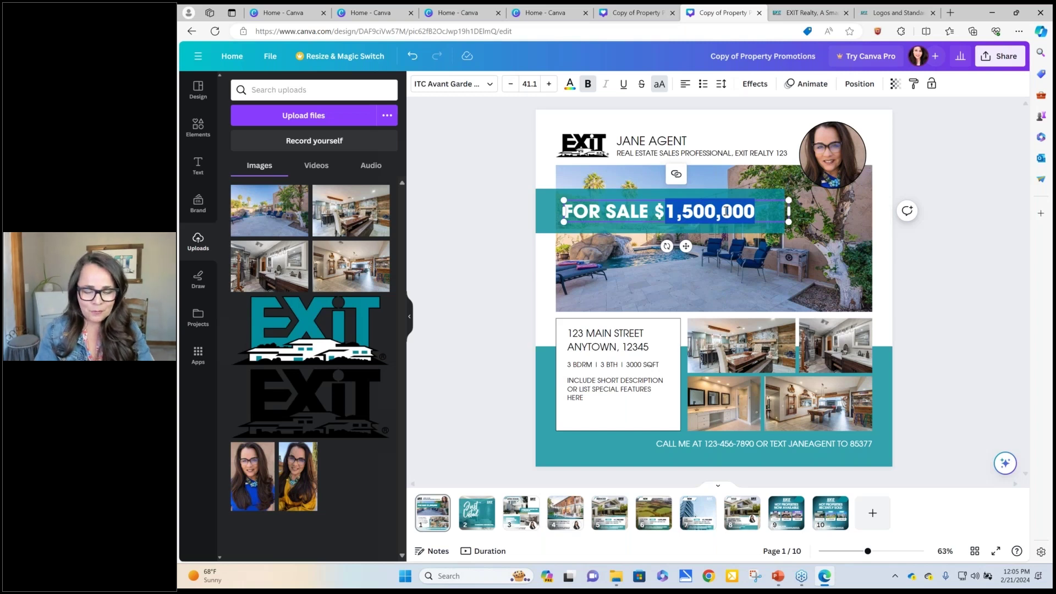
type("690,0")
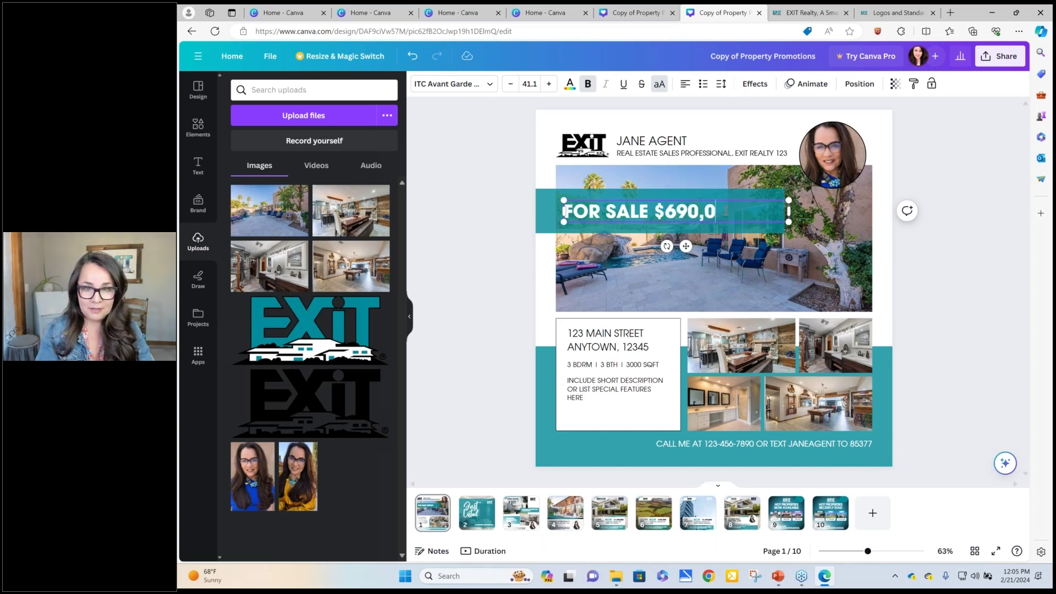
type("00")
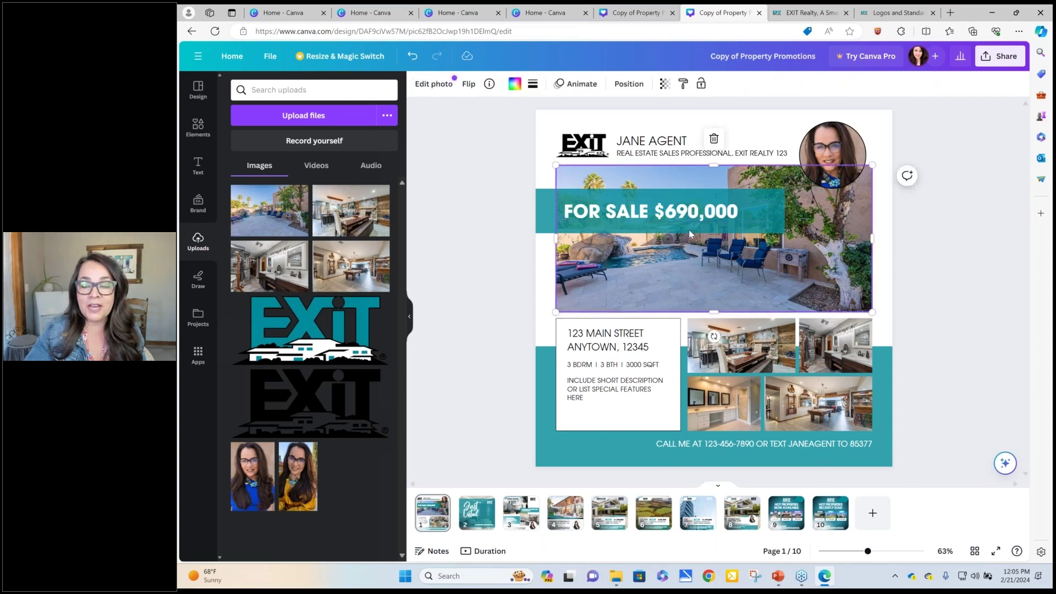
- Try the sale headline without uppercase, restore uppercase, and view its letter and line spacing options
mouse_move(686, 215)
left_mouse_down()
mouse_move(661, 215)
mouse_move(710, 214)
mouse_move(683, 213)
left_mouse_up()
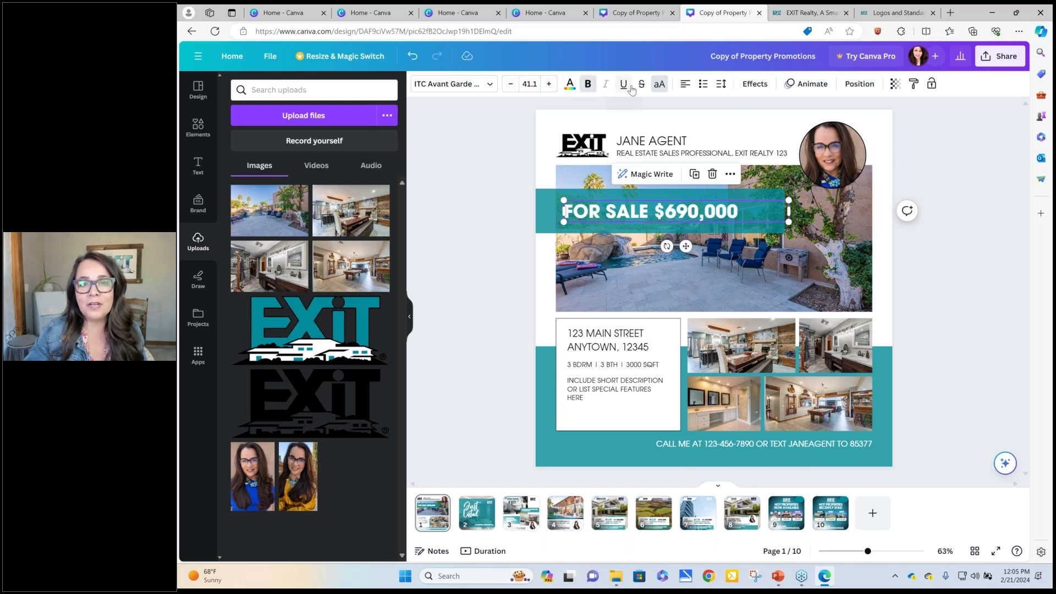
left_click(659, 86)
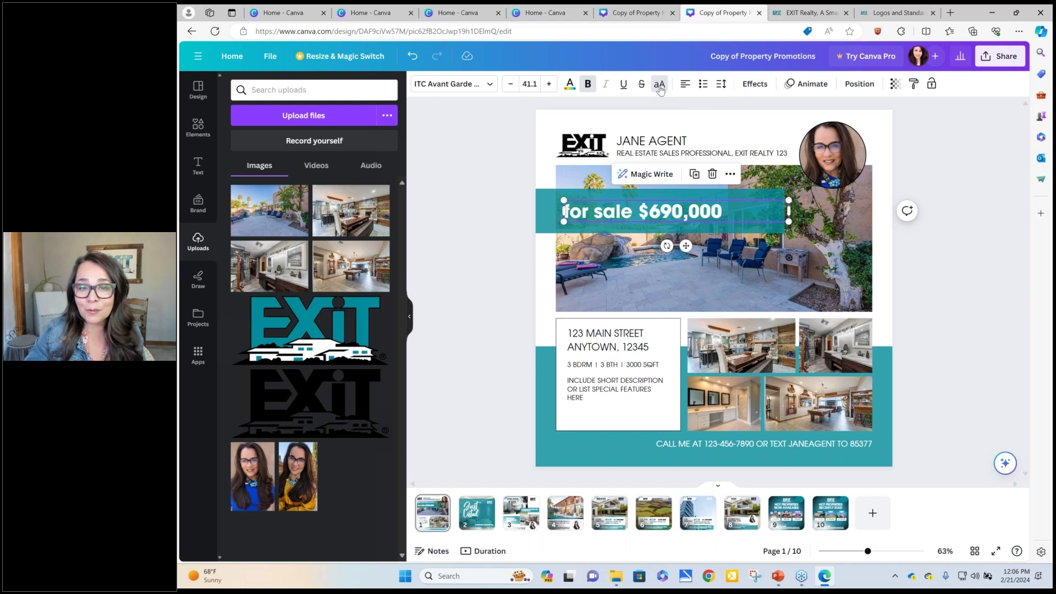
left_click(659, 86)
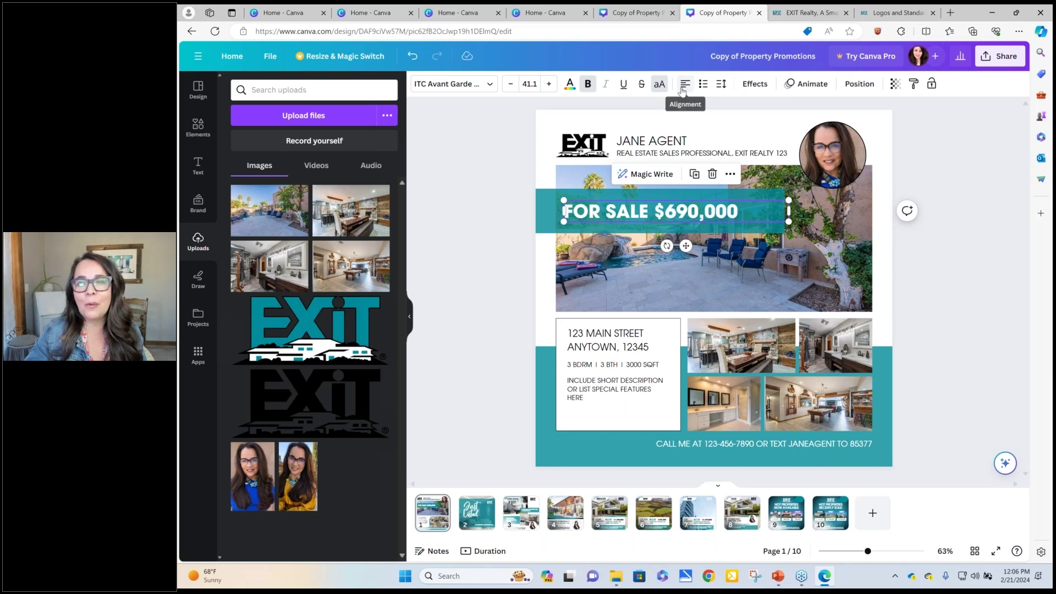
left_click(720, 86)
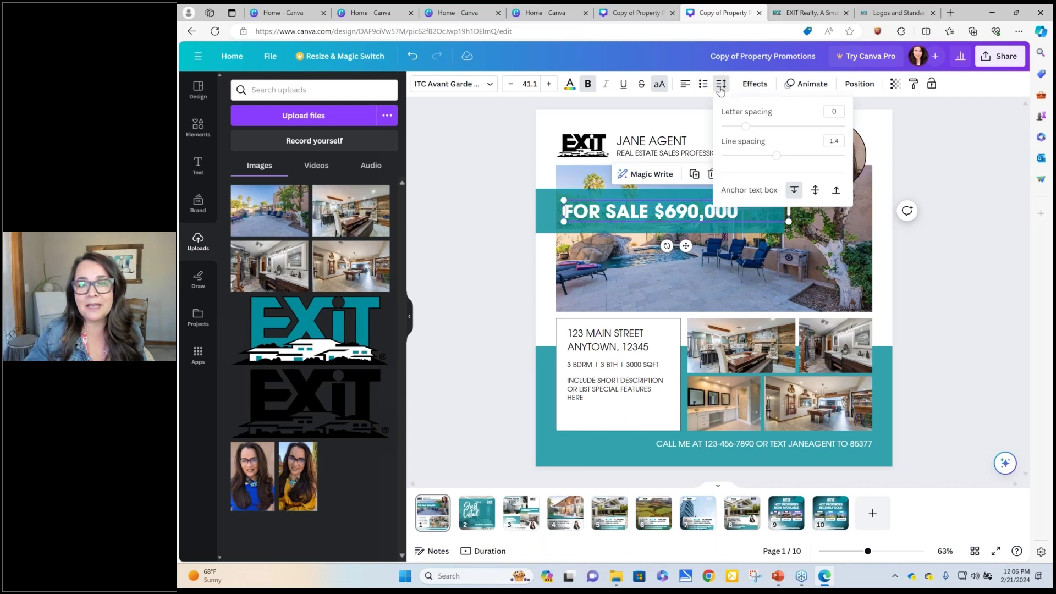
left_click(720, 86)
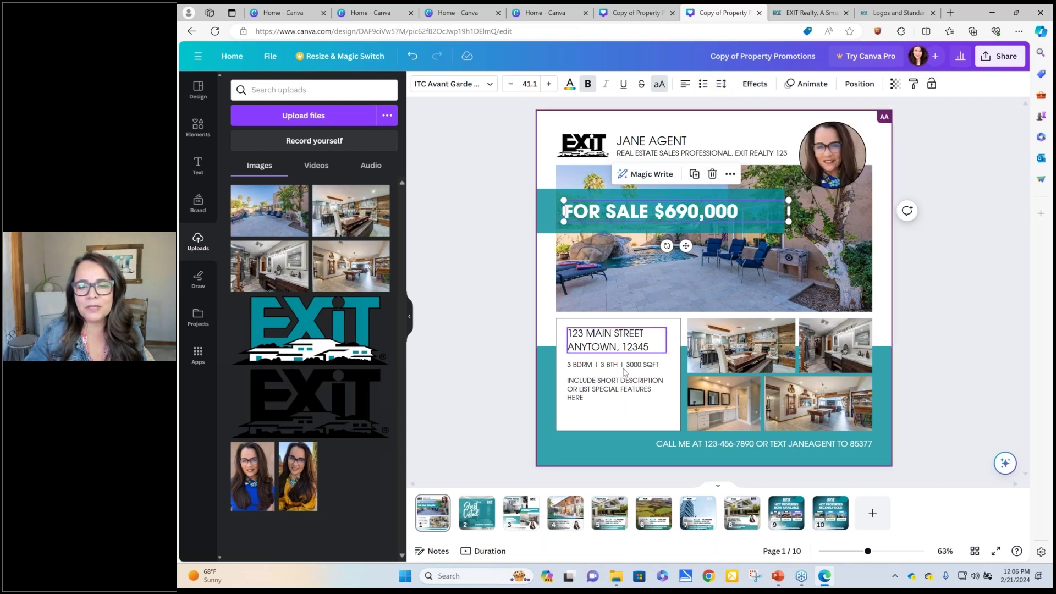
- Set the line spacing of the flyer's short description text to 1.23
left_click(612, 390)
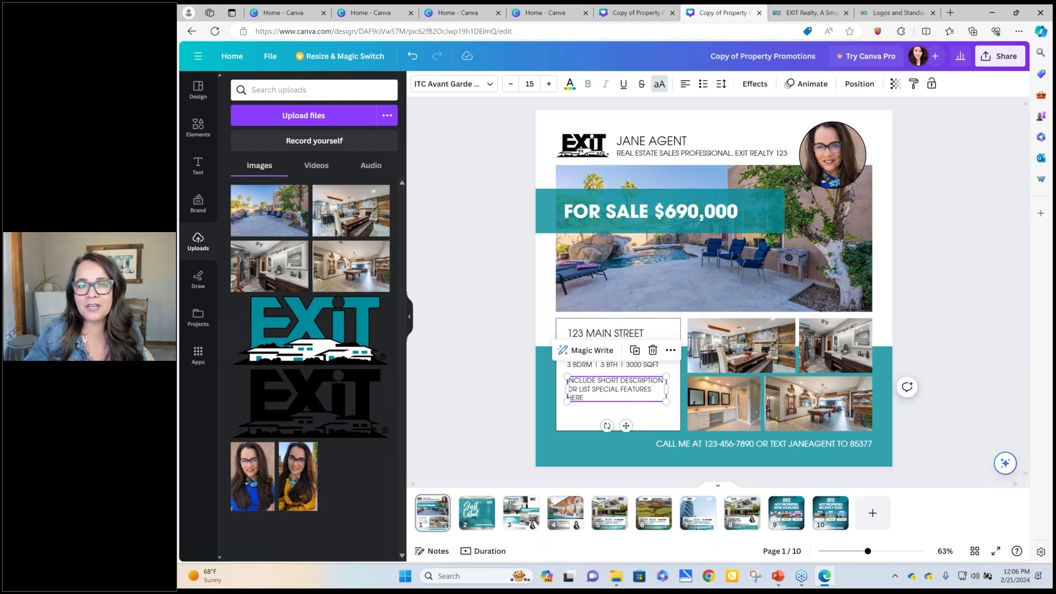
left_click(721, 84)
mouse_move(774, 156)
left_mouse_down()
mouse_move(740, 160)
mouse_move(767, 159)
left_mouse_up()
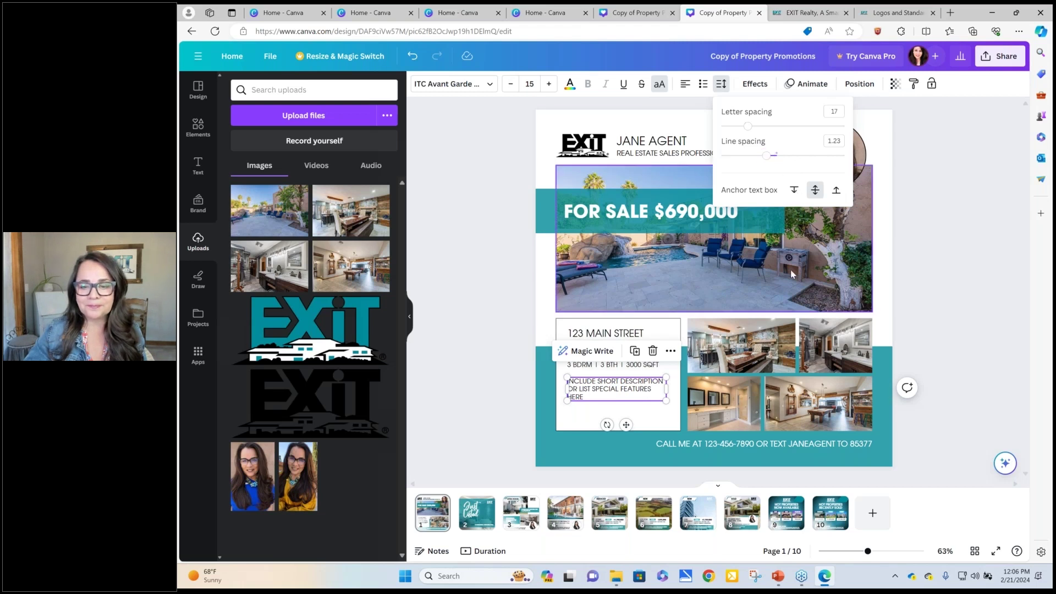
left_click(882, 134)
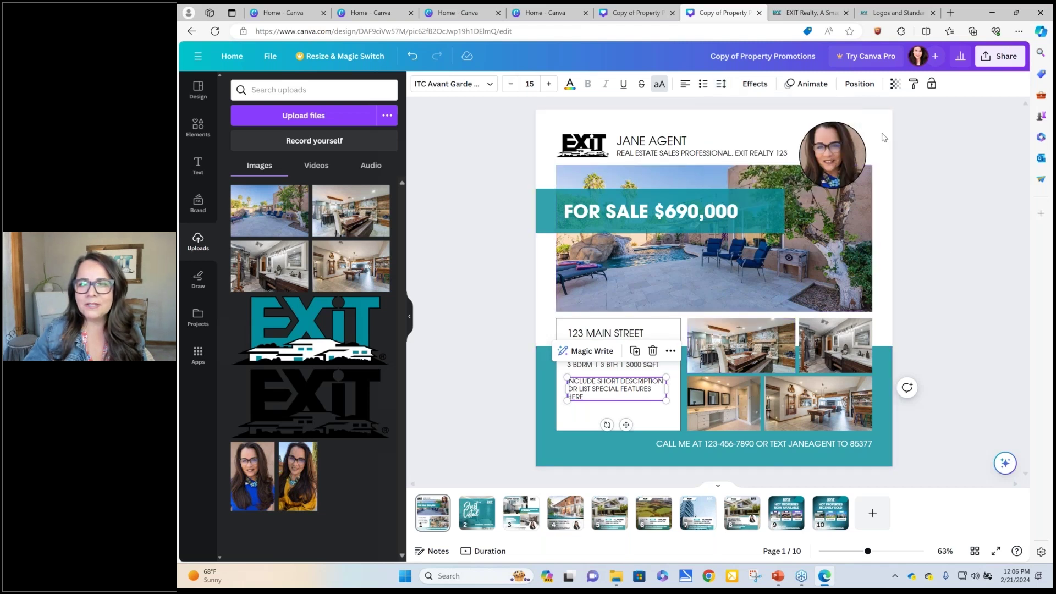
- Apply the Curve text effect to the sale headline with a value of 17, and shift the headline left on the teal band
left_click(755, 84)
key("Tab")
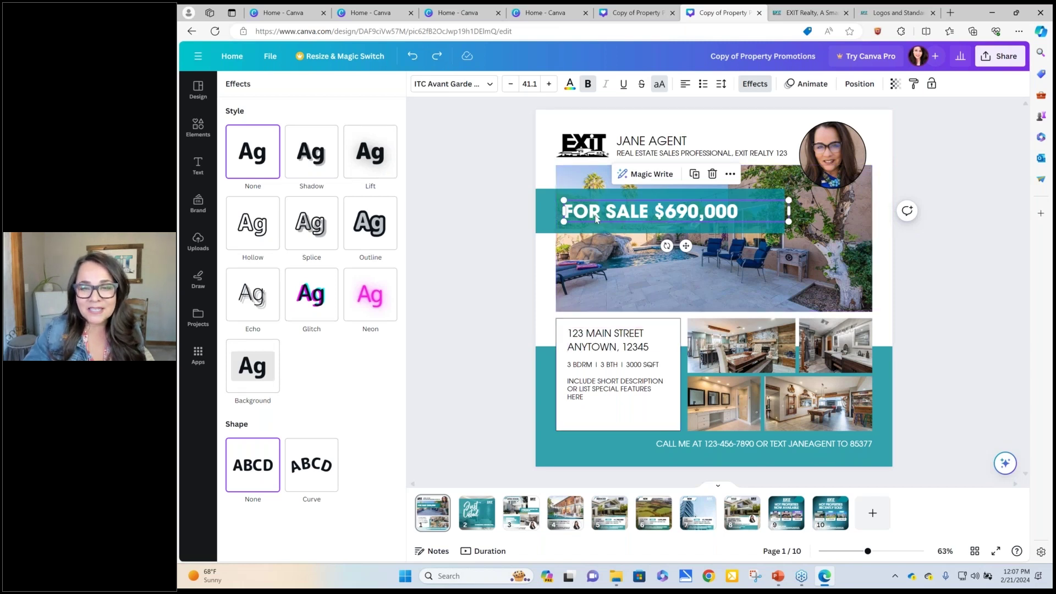
left_click(328, 479)
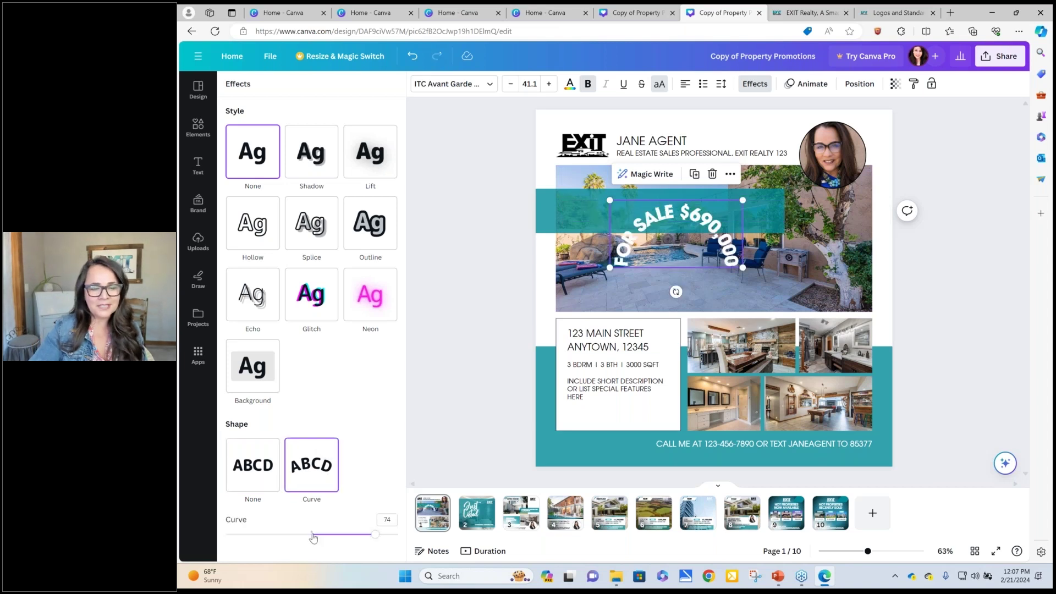
left_click_drag(376, 538, 327, 539)
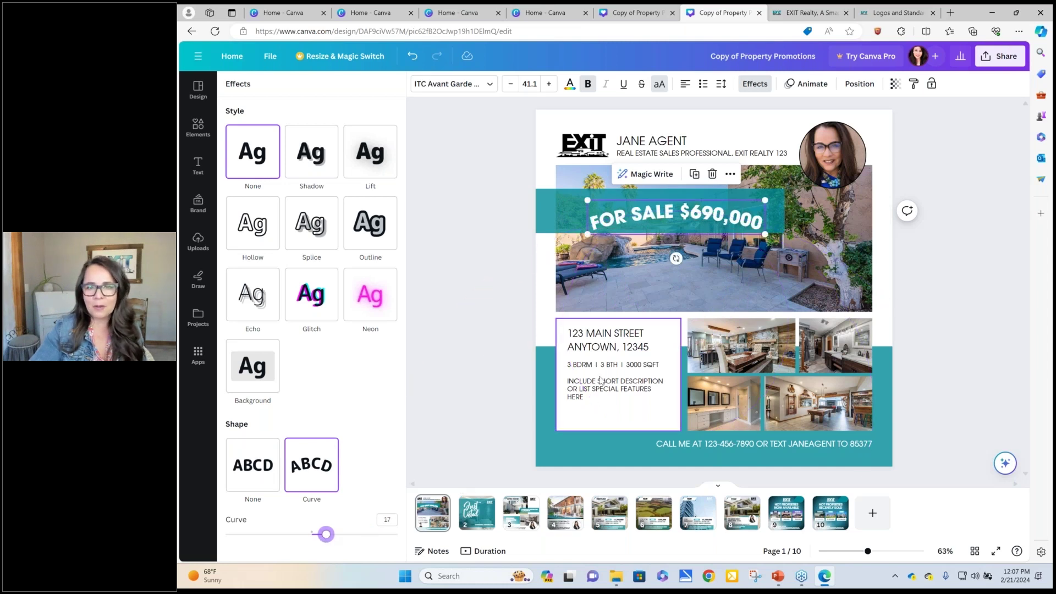
left_click_drag(665, 216, 642, 215)
left_click(481, 212)
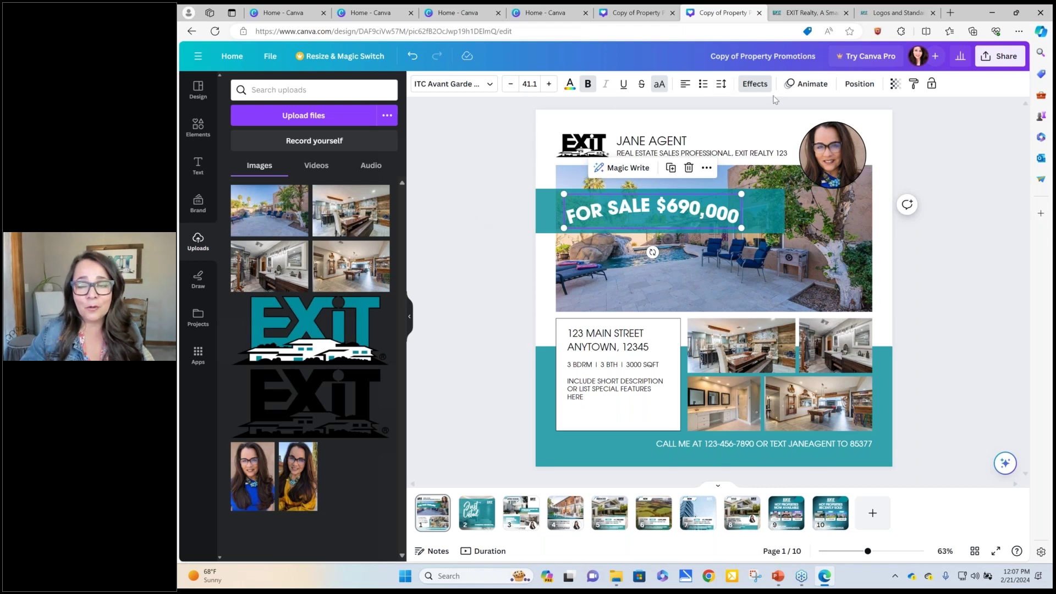
- Examine the animation, position, layer and transparency options for the sale headline
left_click(812, 87)
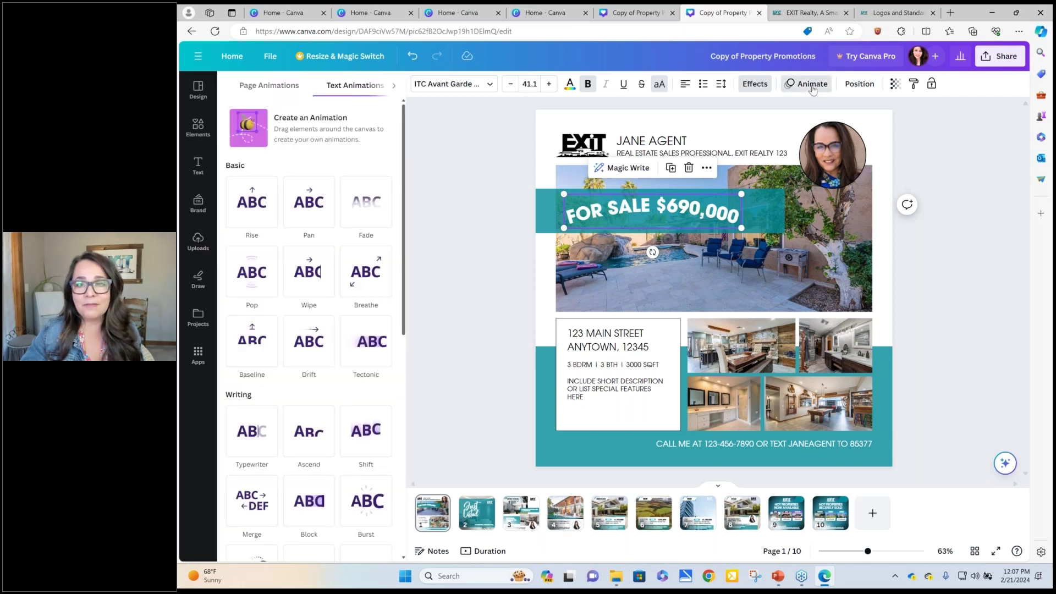
left_click(855, 88)
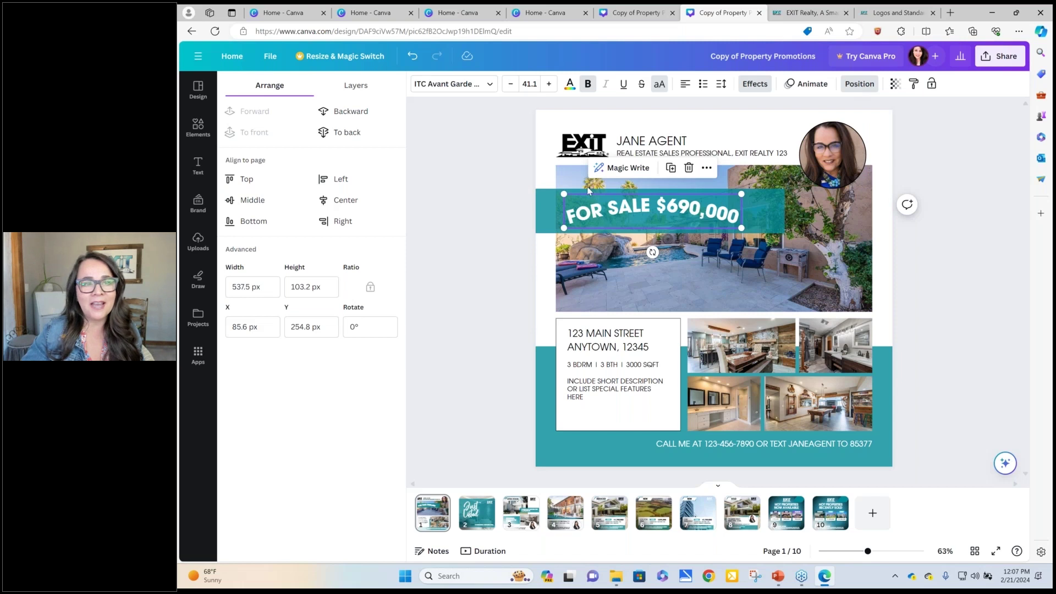
left_click(353, 88)
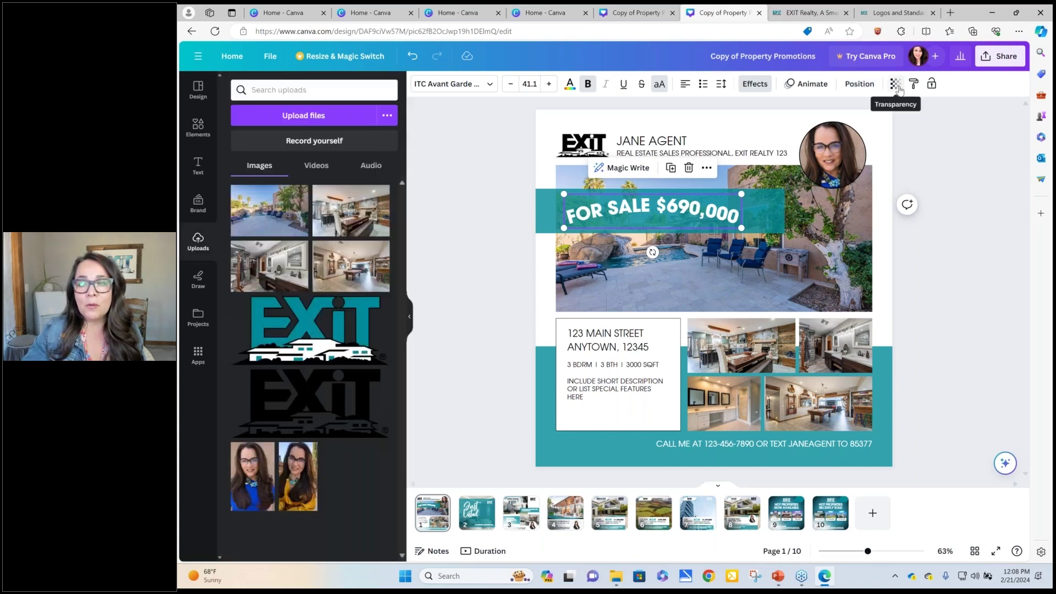
left_click(896, 85)
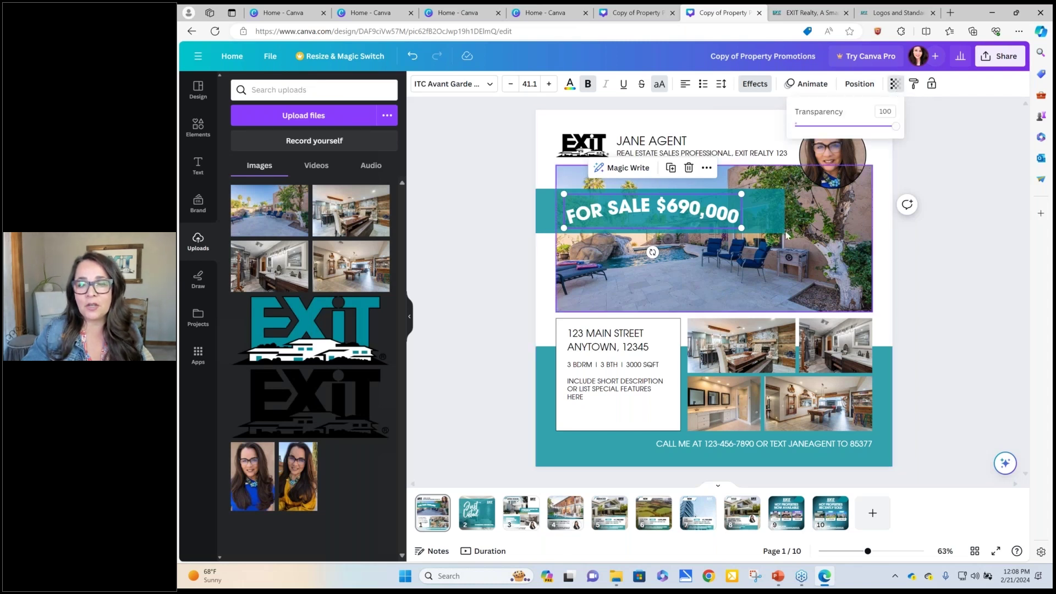
left_click(772, 220)
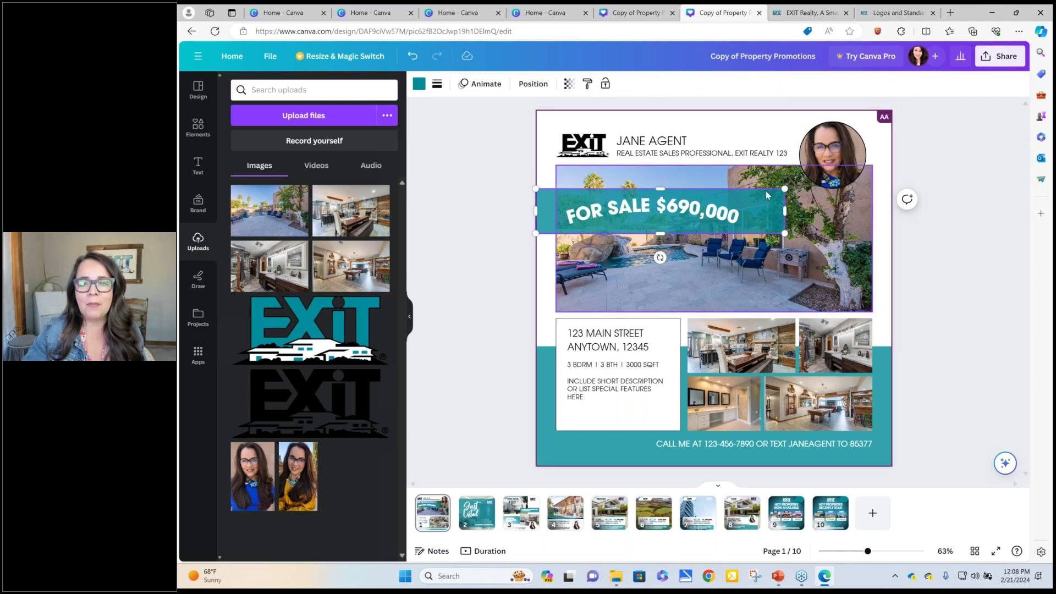
left_click(706, 209)
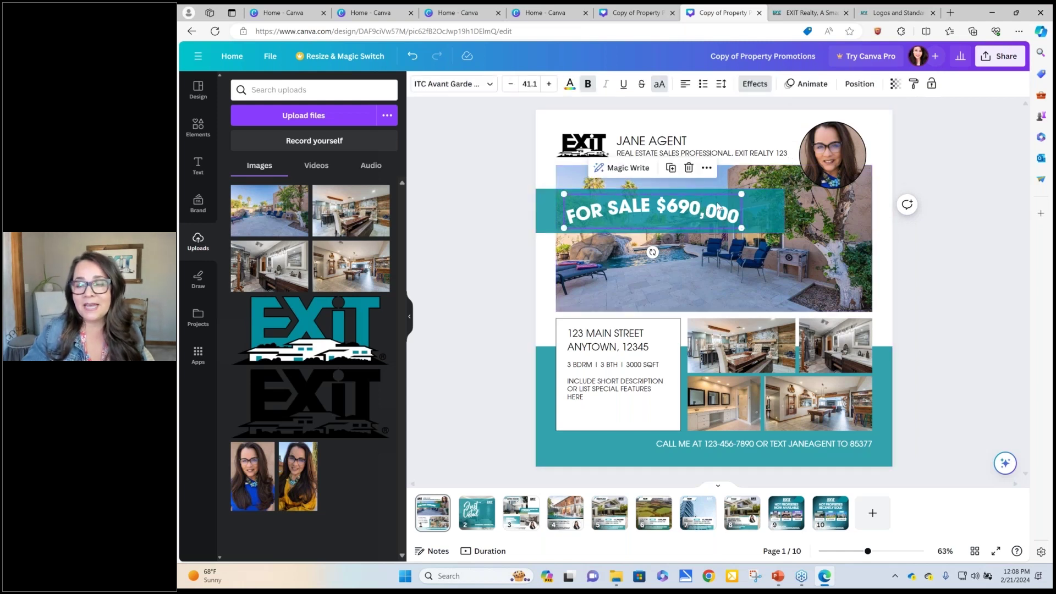
left_click(895, 83)
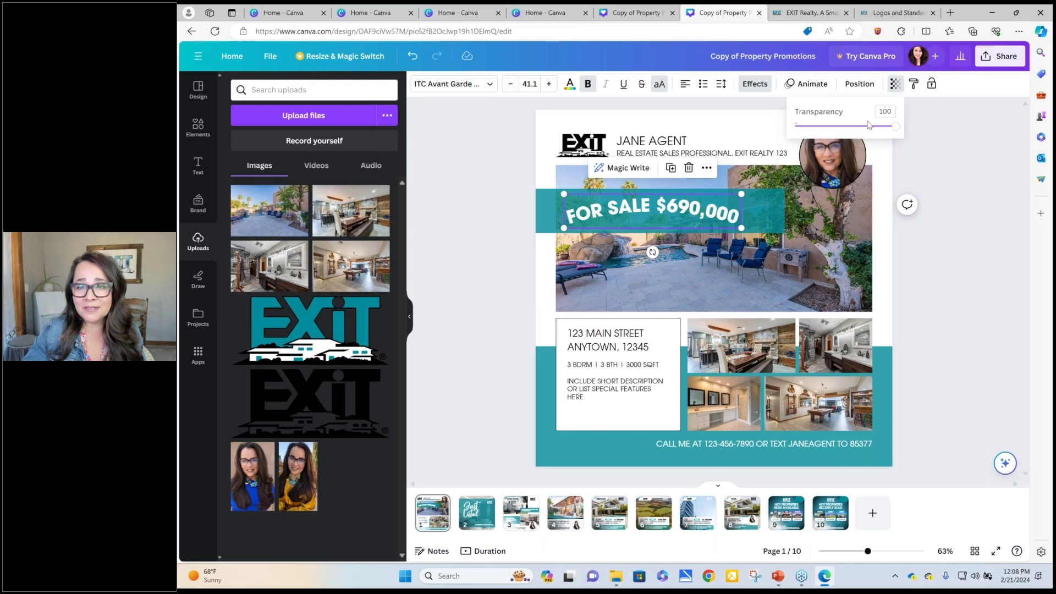
mouse_move(897, 131)
left_mouse_down()
mouse_move(836, 133)
mouse_move(896, 132)
left_mouse_up()
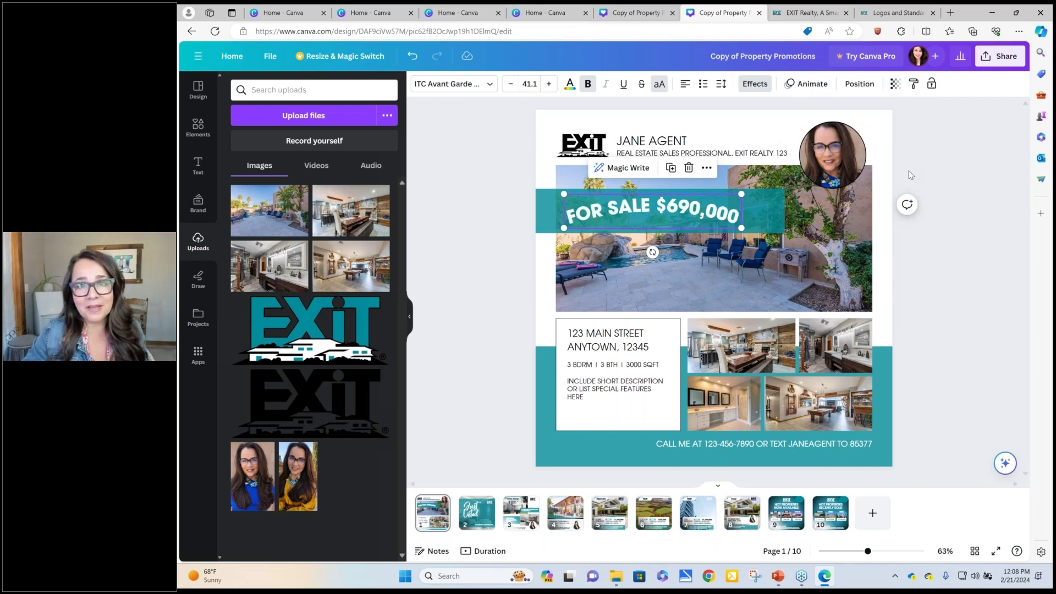
- Undo the sale headline's repositioning and curve effect, then redo any earlier edit that was undone too far
left_click(412, 56)
left_click(412, 56)
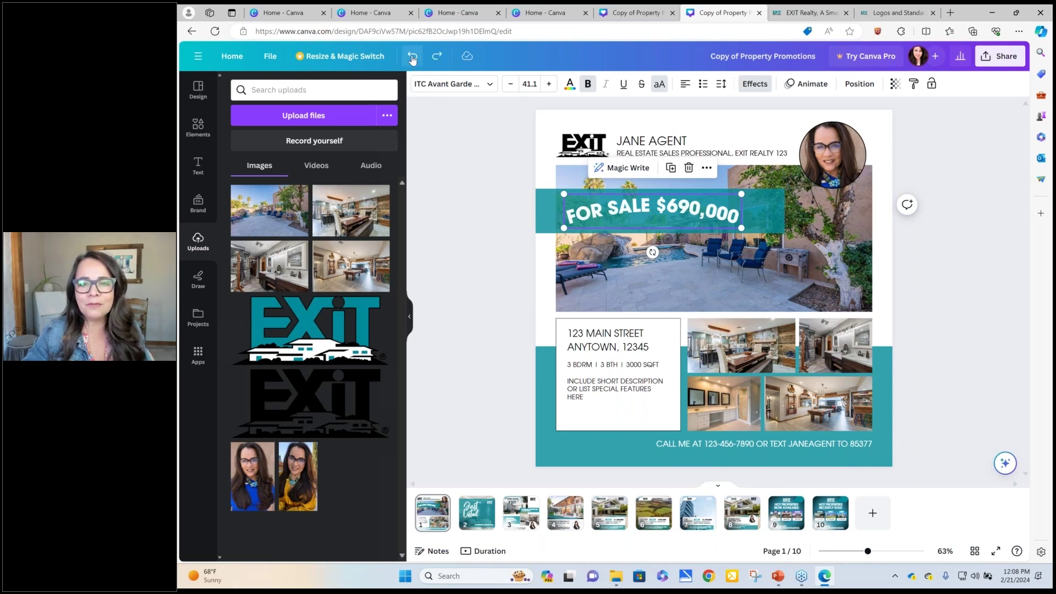
left_click(413, 56)
left_click(413, 56)
left_click(412, 57)
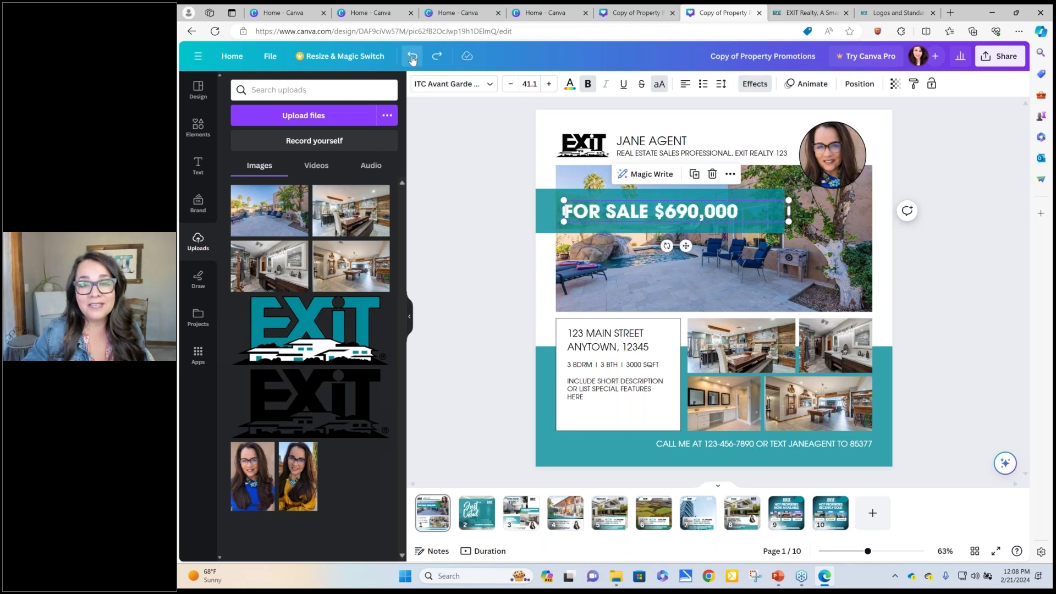
left_click(412, 56)
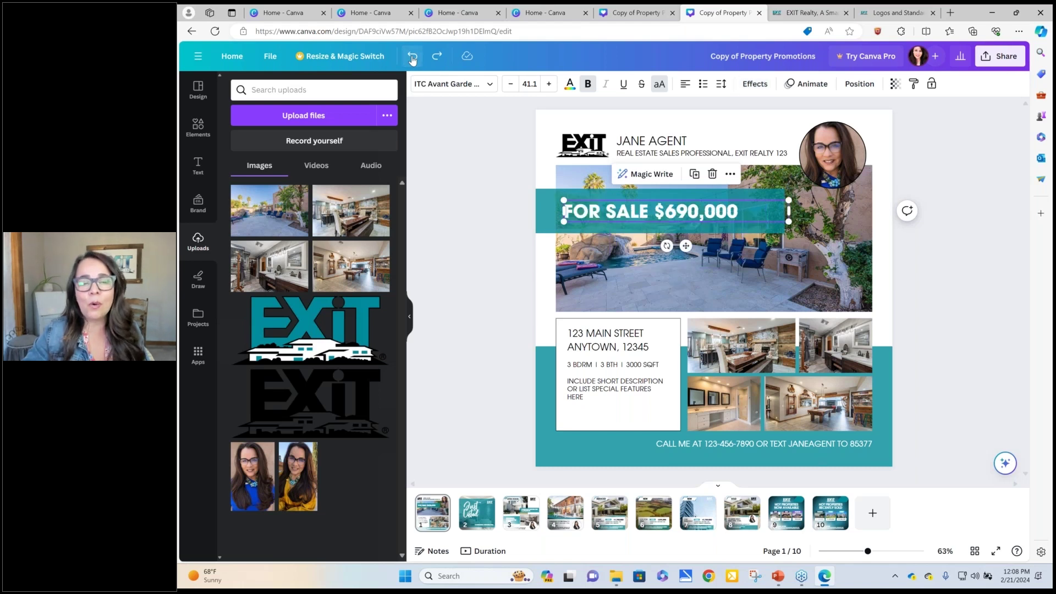
left_click(413, 56)
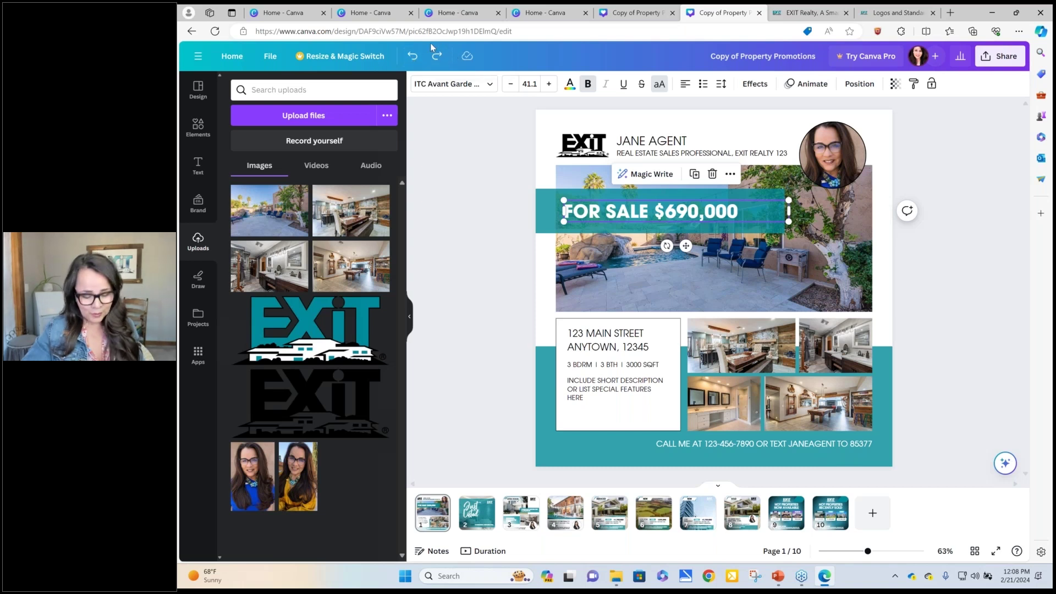
left_click(439, 59)
left_click(439, 60)
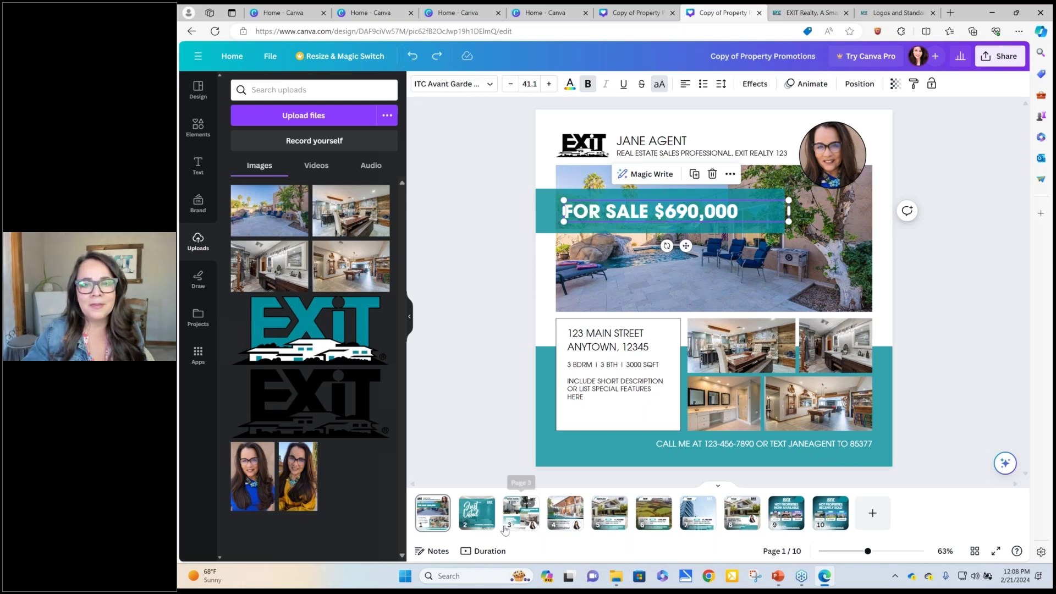
- Replace the background photo of the lot-for-sale design on page 6 with the uploaded pool table room image
left_click(650, 516)
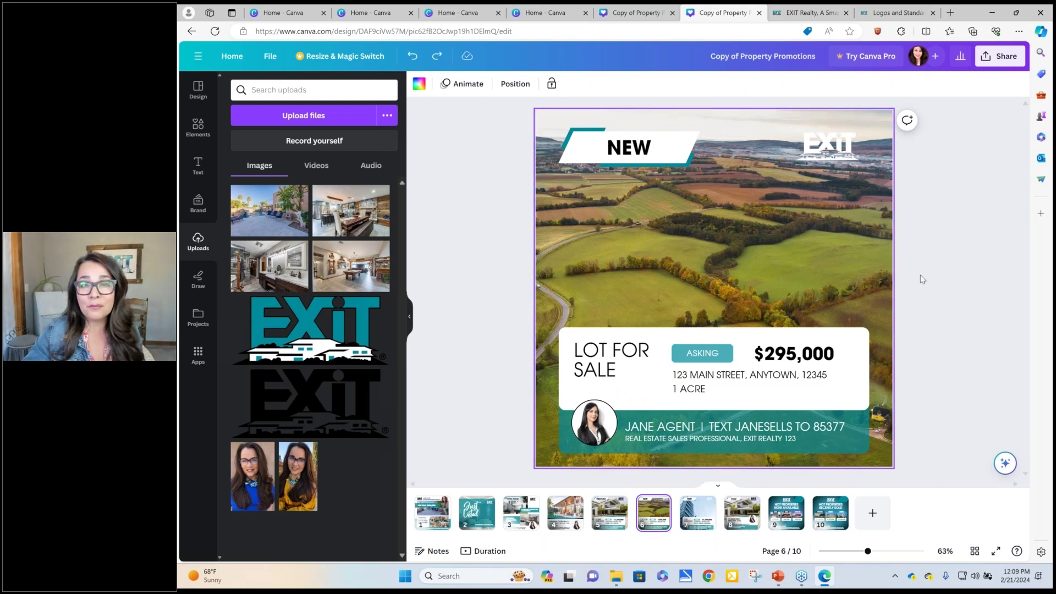
left_click(626, 154)
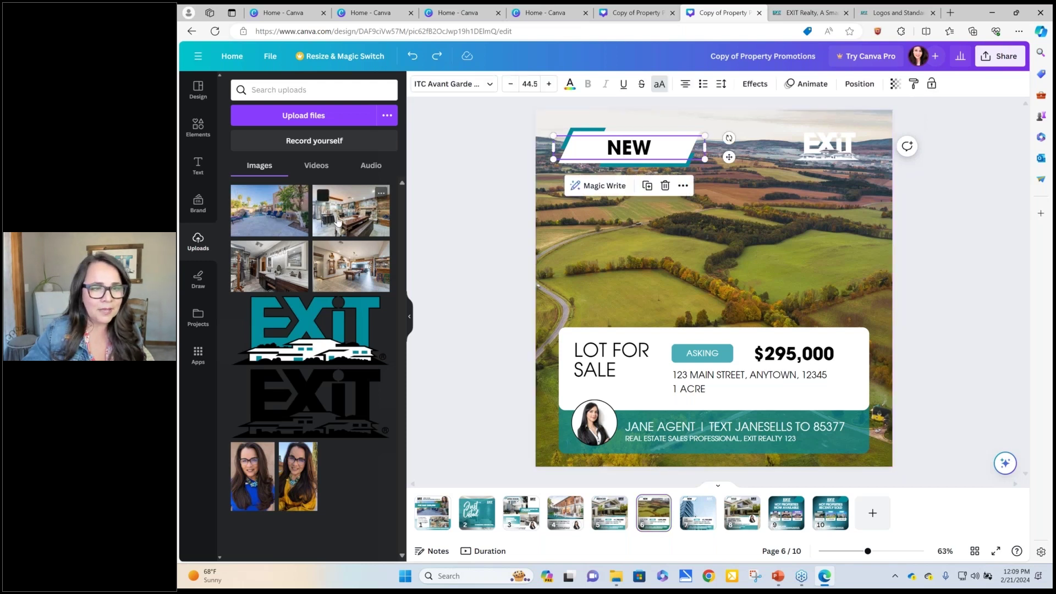
left_click_drag(348, 274, 613, 261)
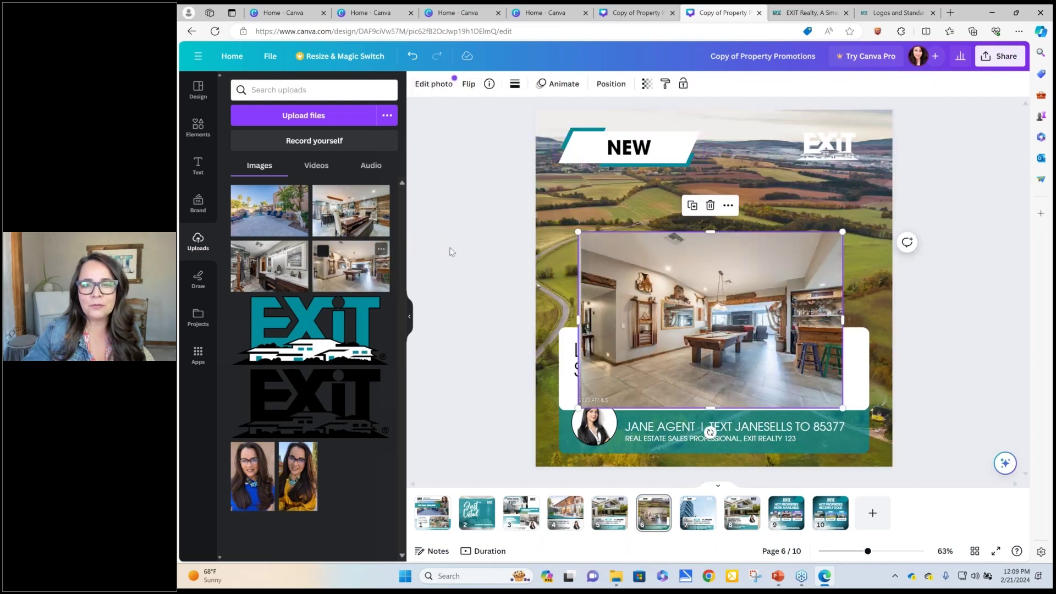
left_click(413, 59)
left_click_drag(352, 264, 553, 239)
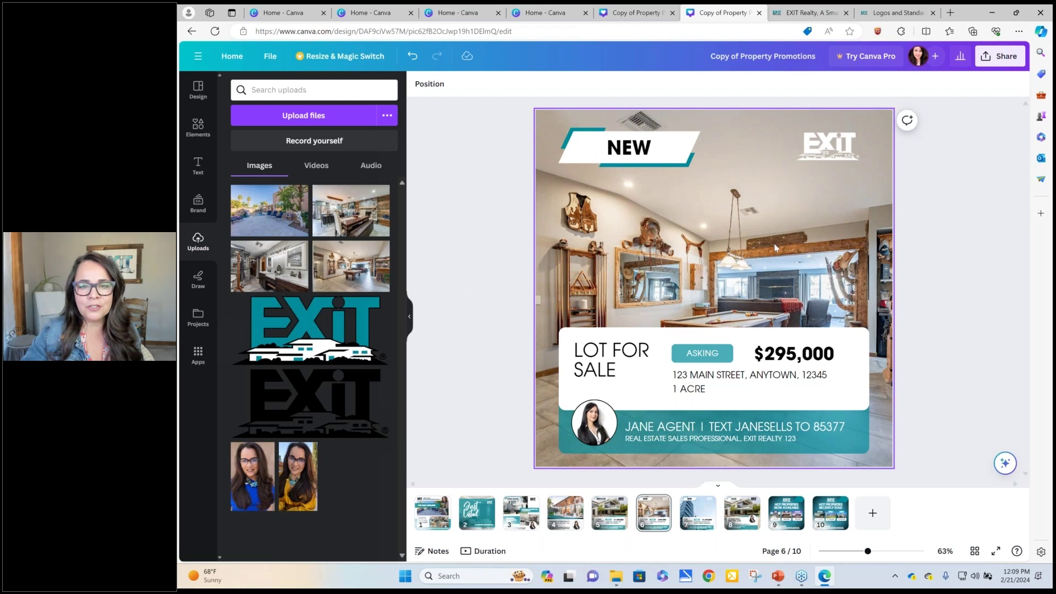
left_click(512, 261)
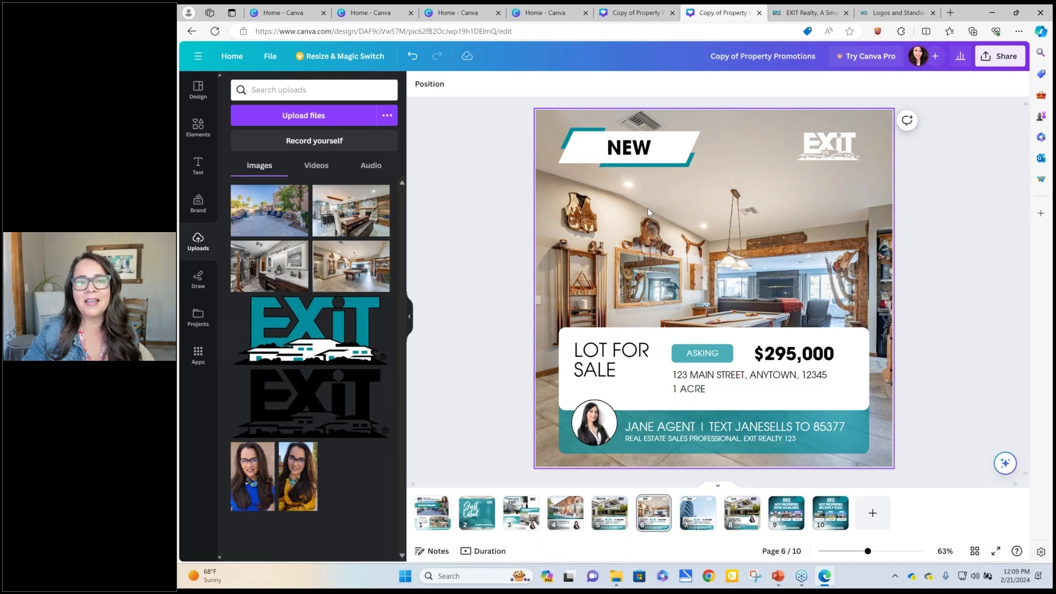
- Change the NEW banner text to "JUST SOLD!" and move the banner shape and its text up to the page's top edge
double_click(628, 147)
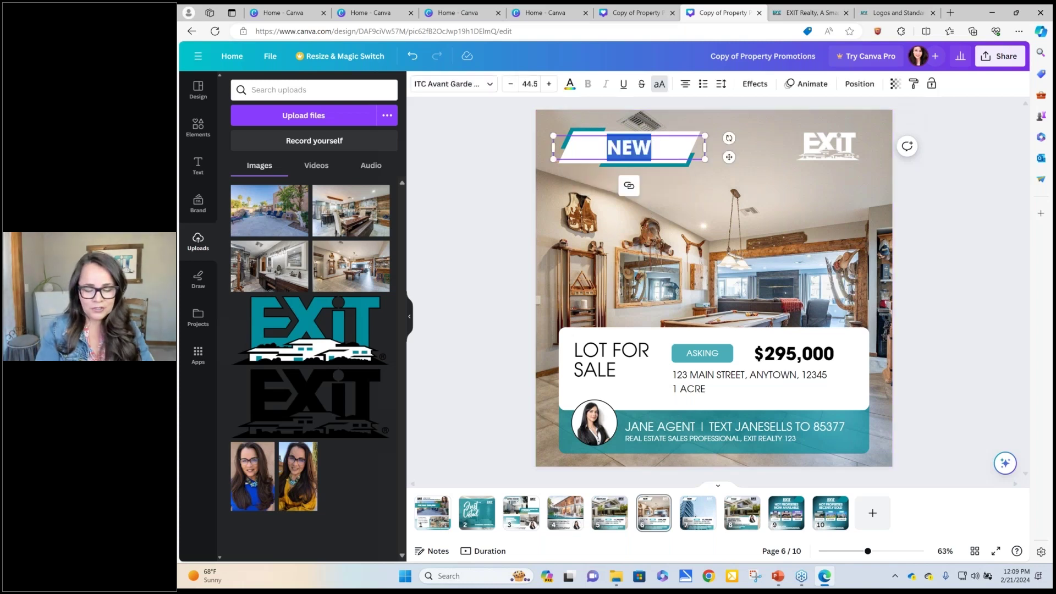
type("JUST SOLD!")
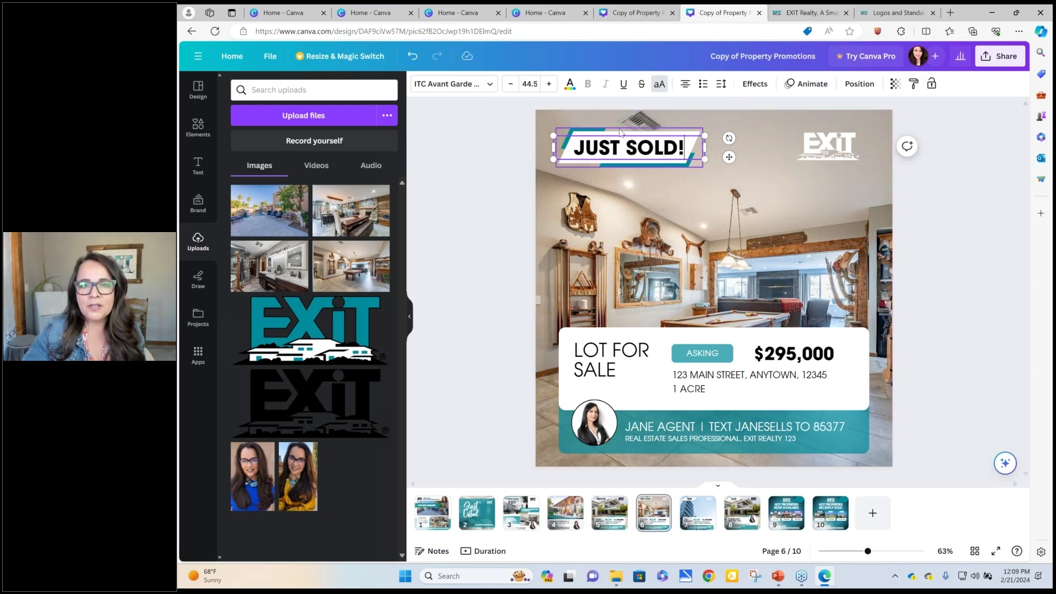
left_click_drag(585, 134, 584, 110)
left_click(625, 150)
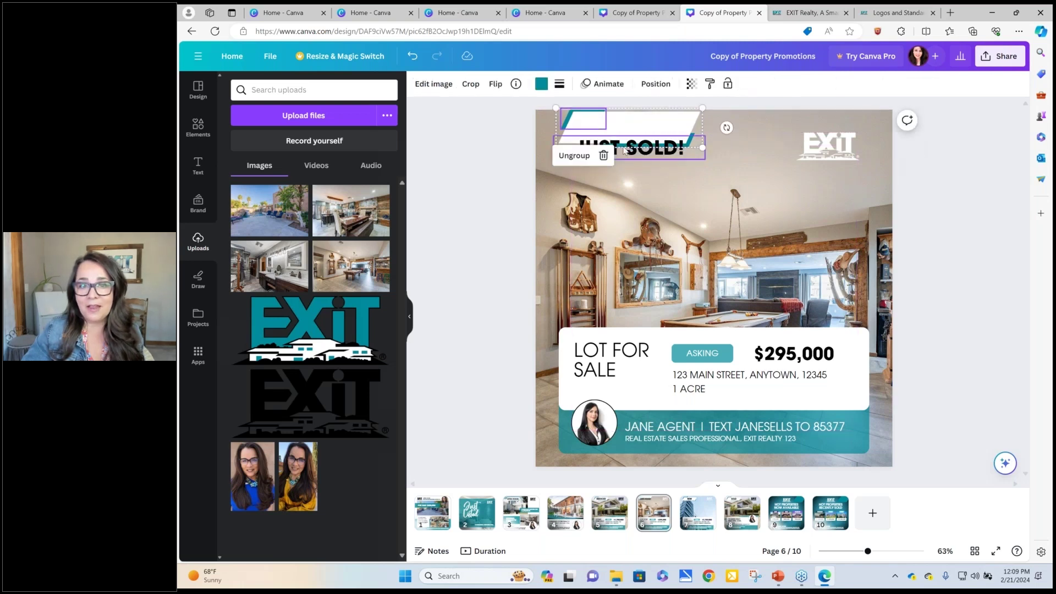
left_click_drag(624, 149, 622, 127)
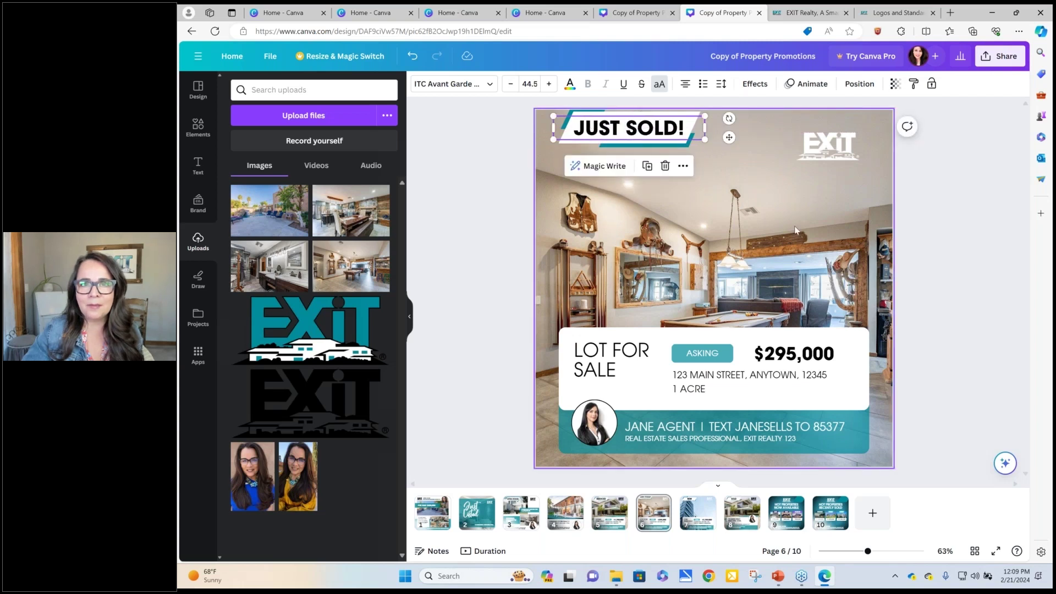
- Replace the white EXIT logo with the uploaded black EXIT logo in the page's upper right corner
left_click_drag(833, 147, 850, 131)
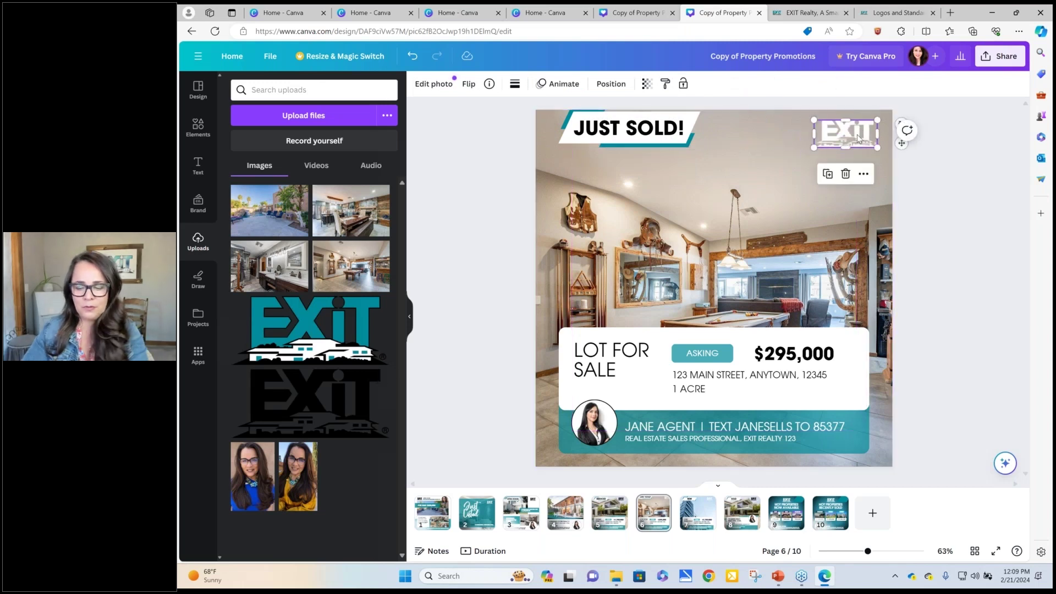
key("Delete")
left_click_drag(275, 392, 834, 139)
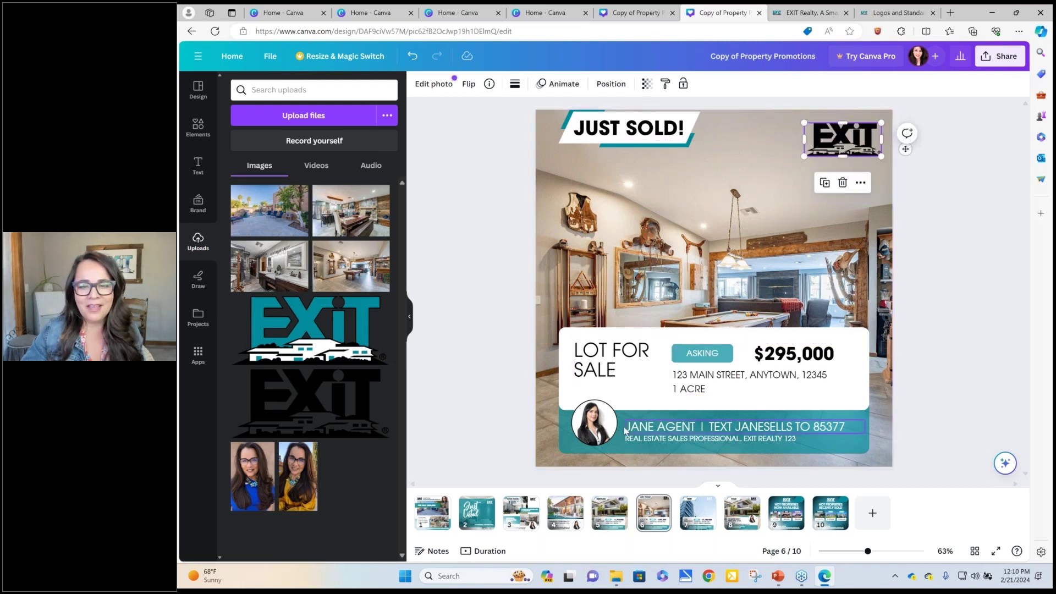
- Replace the page's round agent headshot with the uploaded yellow-top portrait, keeping the face inside the frame
left_click_drag(297, 477, 597, 440)
double_click(594, 423)
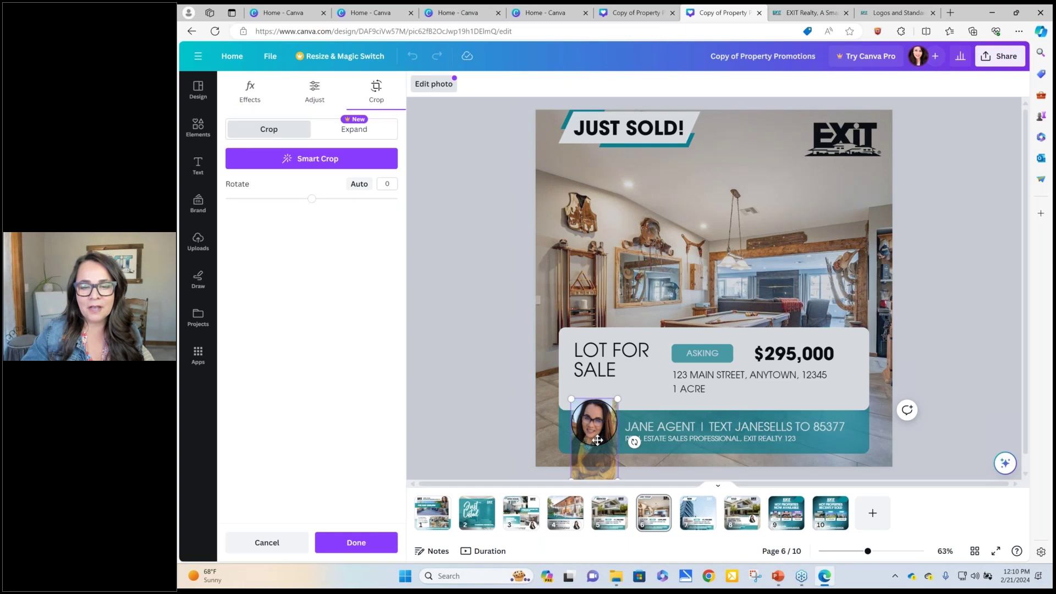
left_click(501, 392)
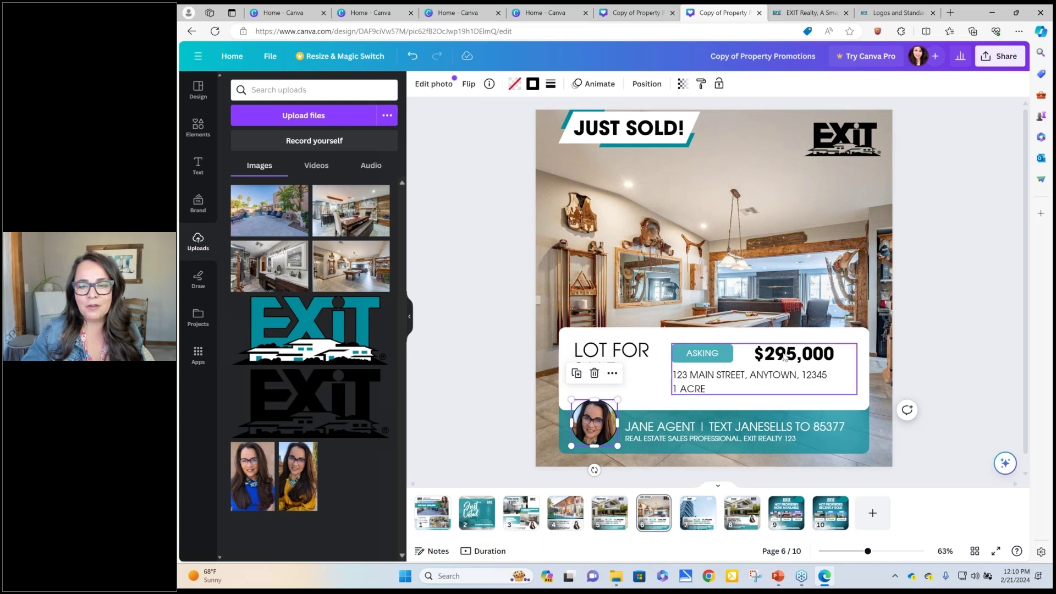
- Move the asking price and address group slightly up and to the right within the white box
left_click_drag(772, 374, 776, 364)
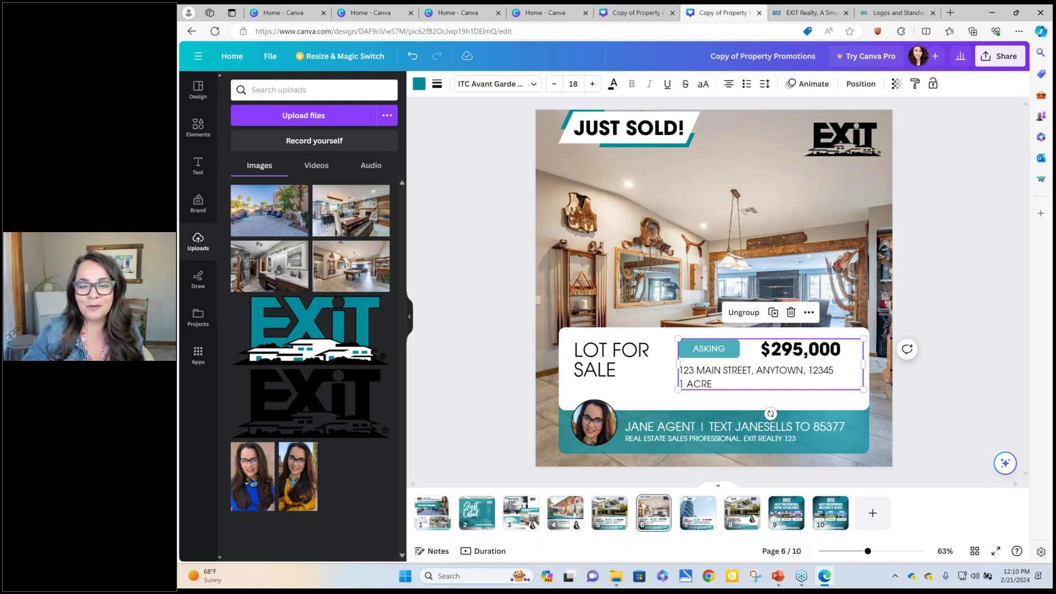
left_click(640, 247)
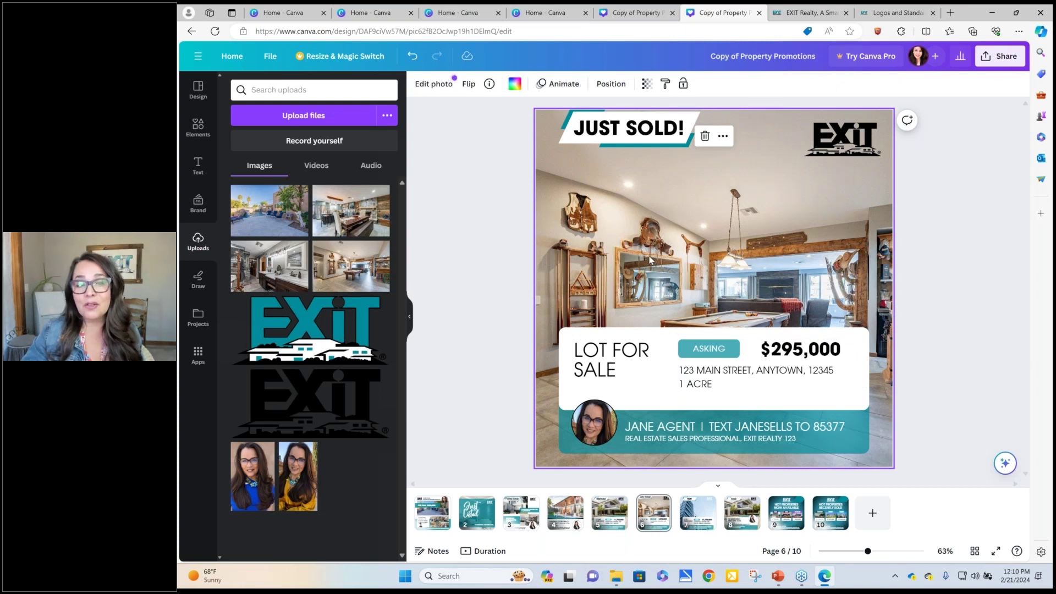
- Try flipping the page's background photo horizontally, and return it to its original orientation
left_click(468, 85)
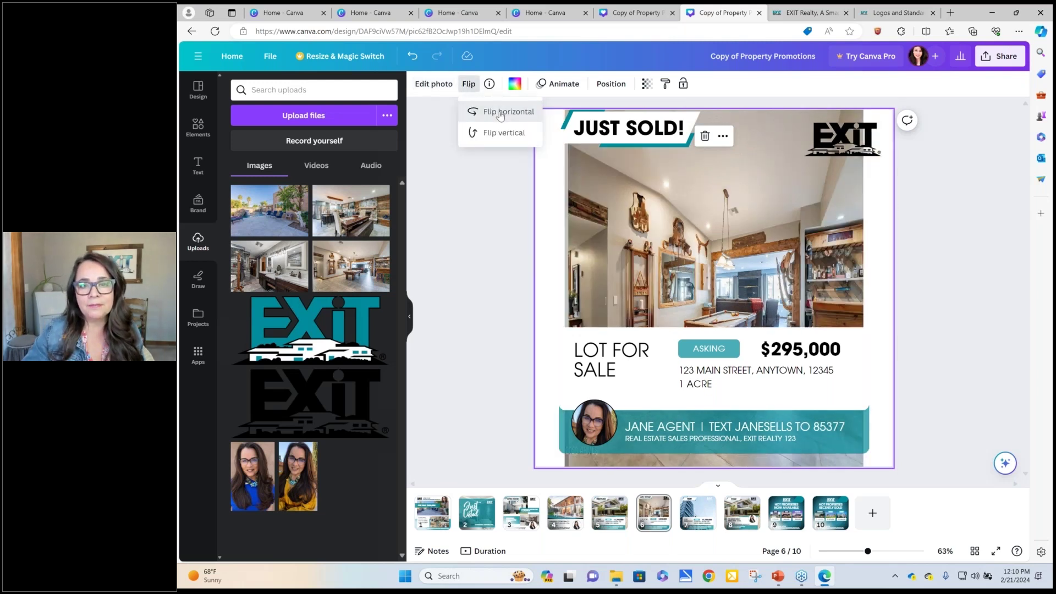
left_click(500, 114)
left_click(500, 114)
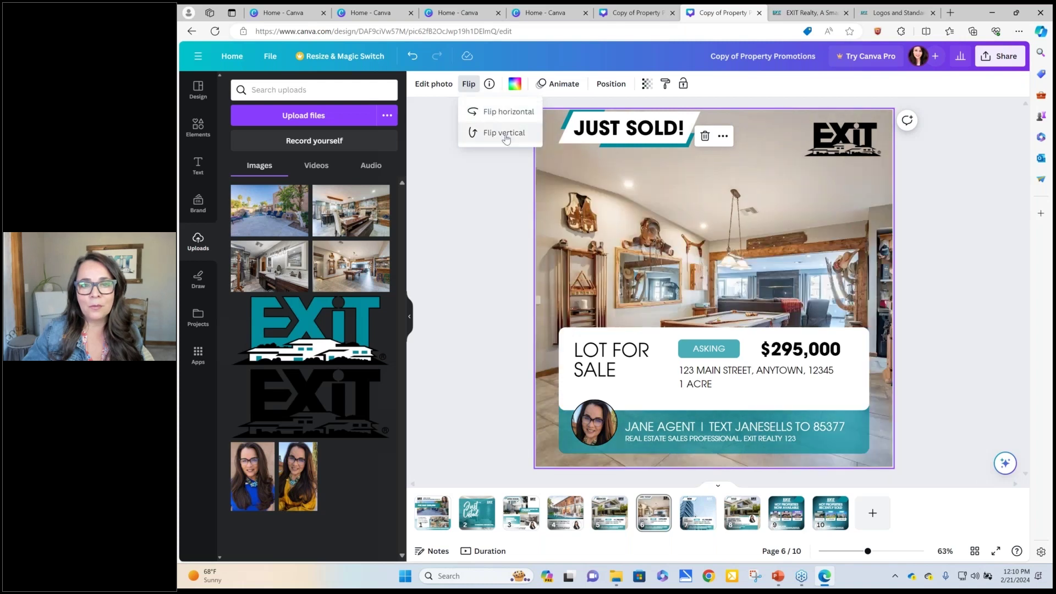
left_click(500, 167)
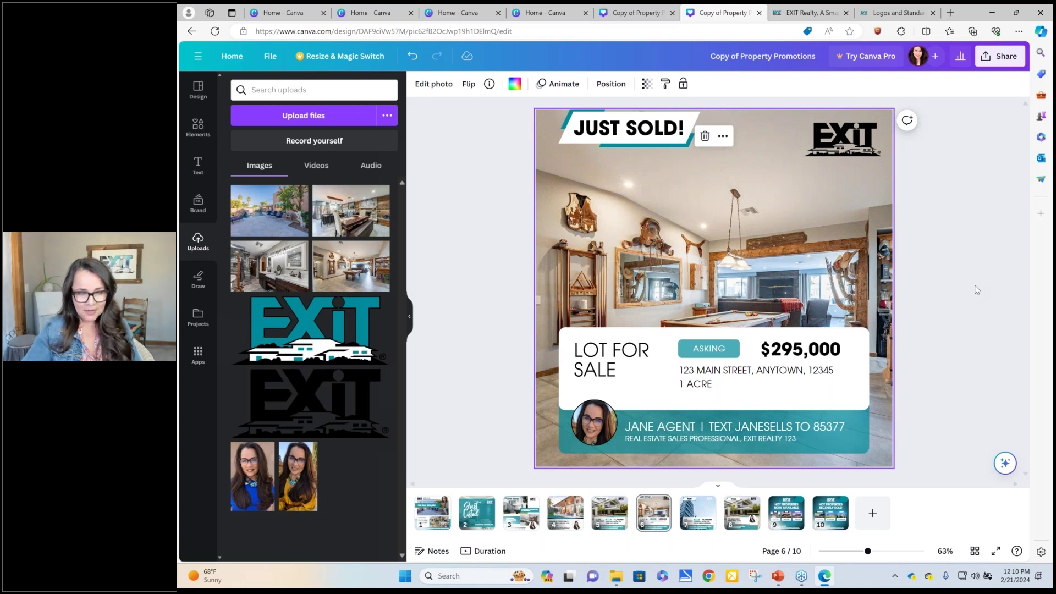
- Open the Copy of Associate Promotions design from the recent designs and go to page 6, the birthday page, using the page thumbnails
left_click(233, 57)
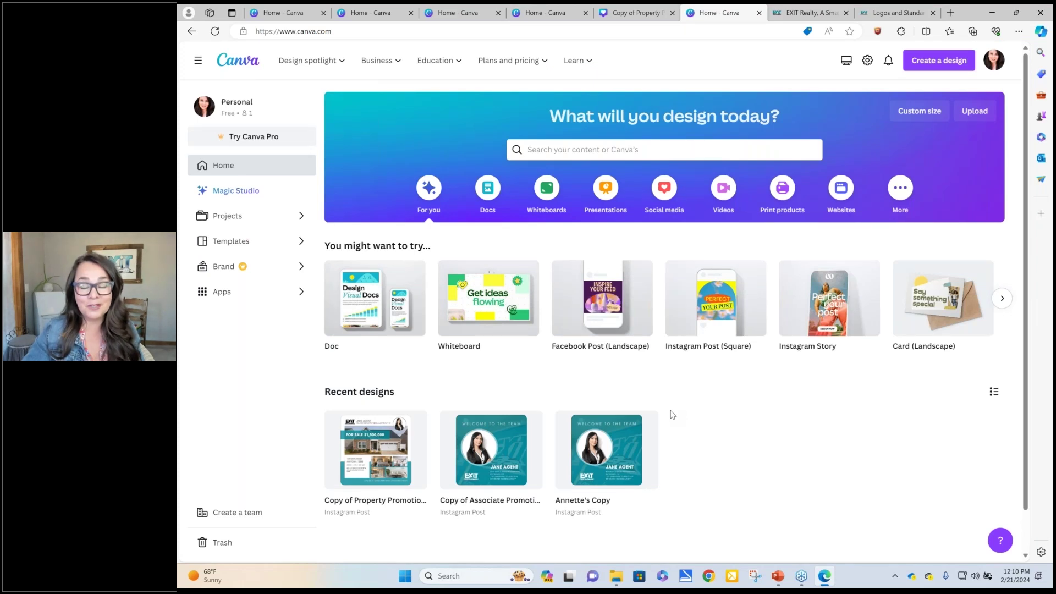
left_click(491, 461)
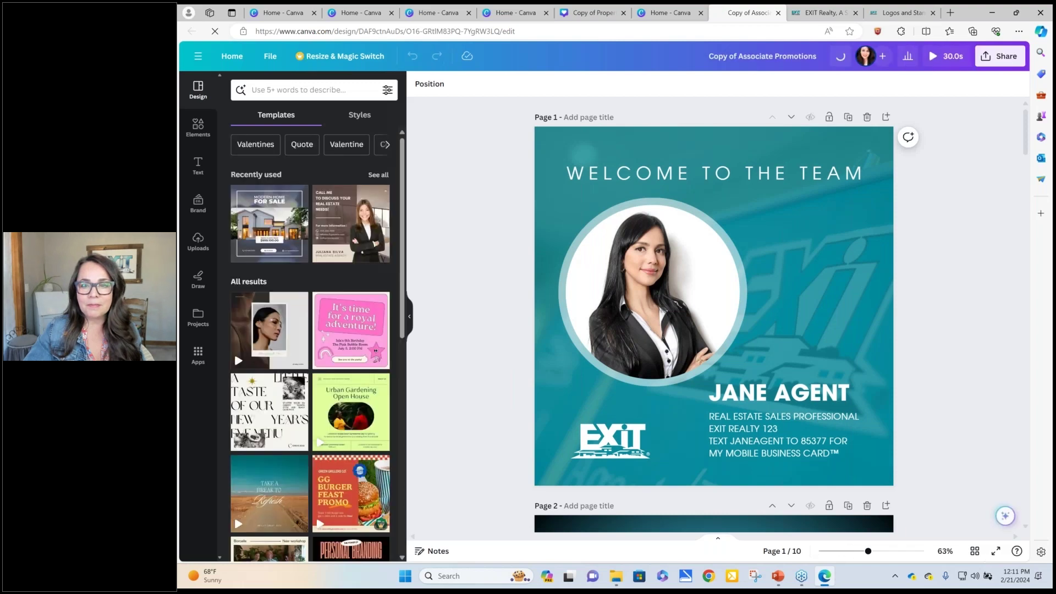
scroll(796, 530, "down", 5)
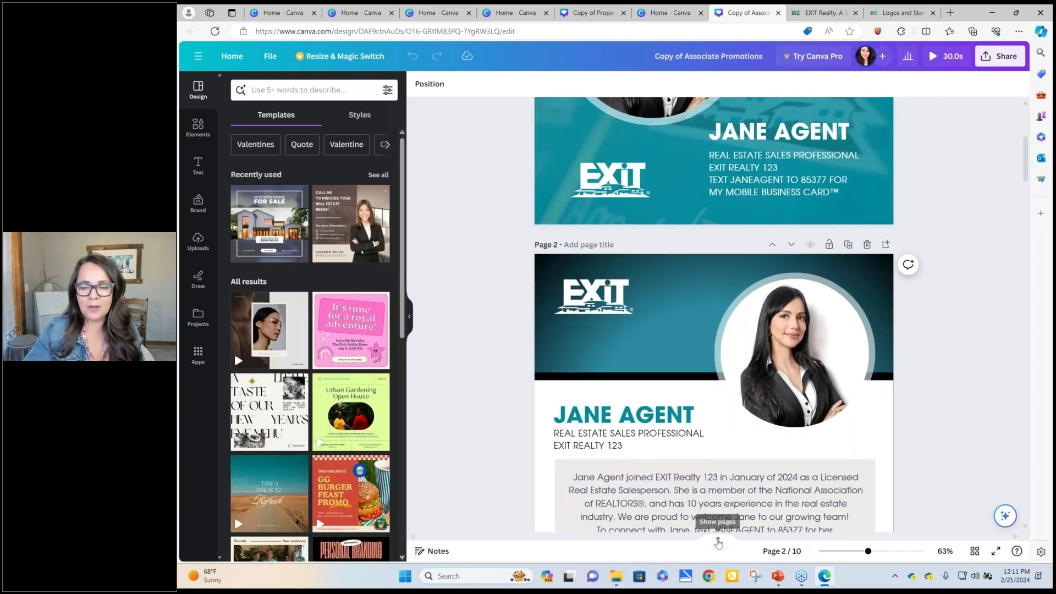
left_click(718, 538)
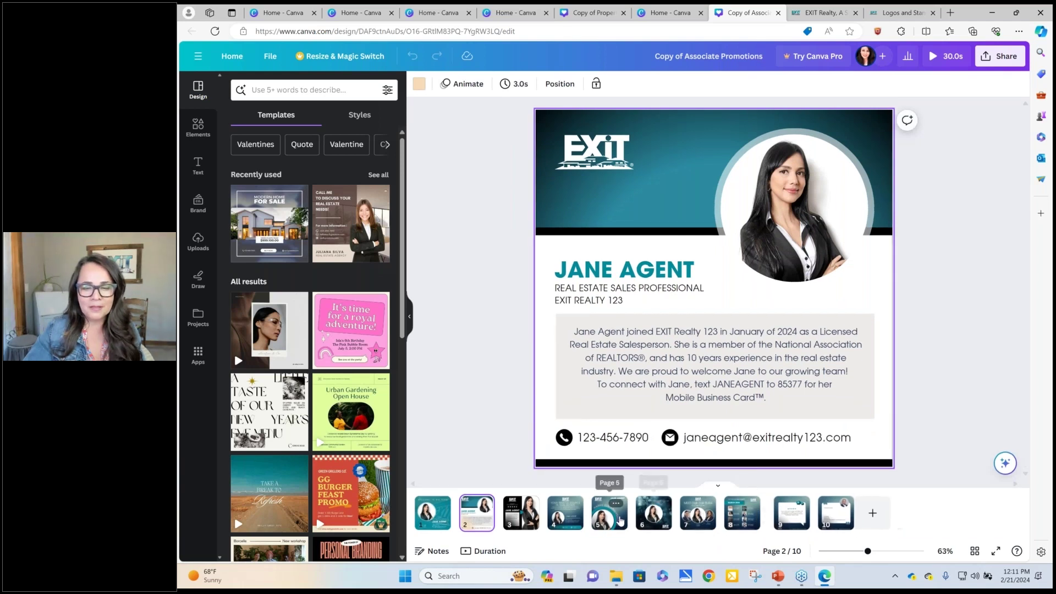
left_click(653, 516)
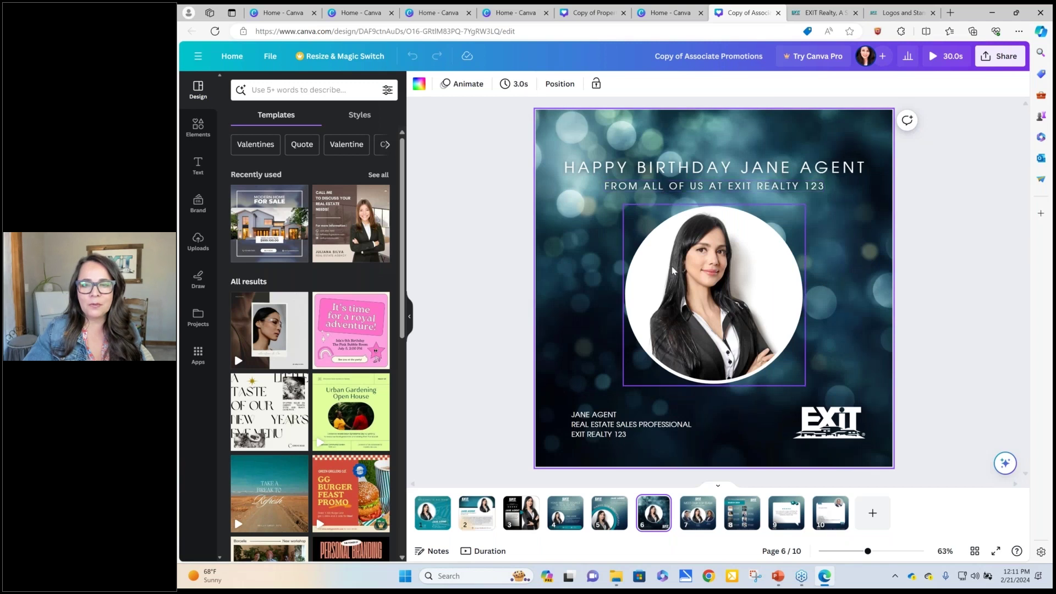
- Replace the round portrait on the birthday page with the uploaded blue-top headshot and reposition it so the whole face fits the circle
left_click(199, 245)
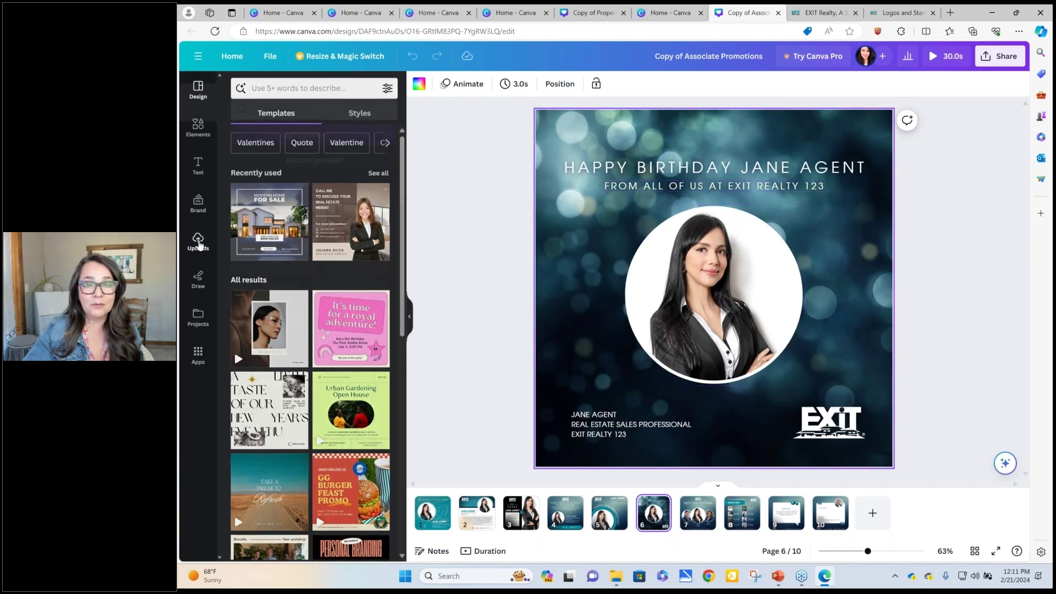
left_click_drag(254, 481, 679, 272)
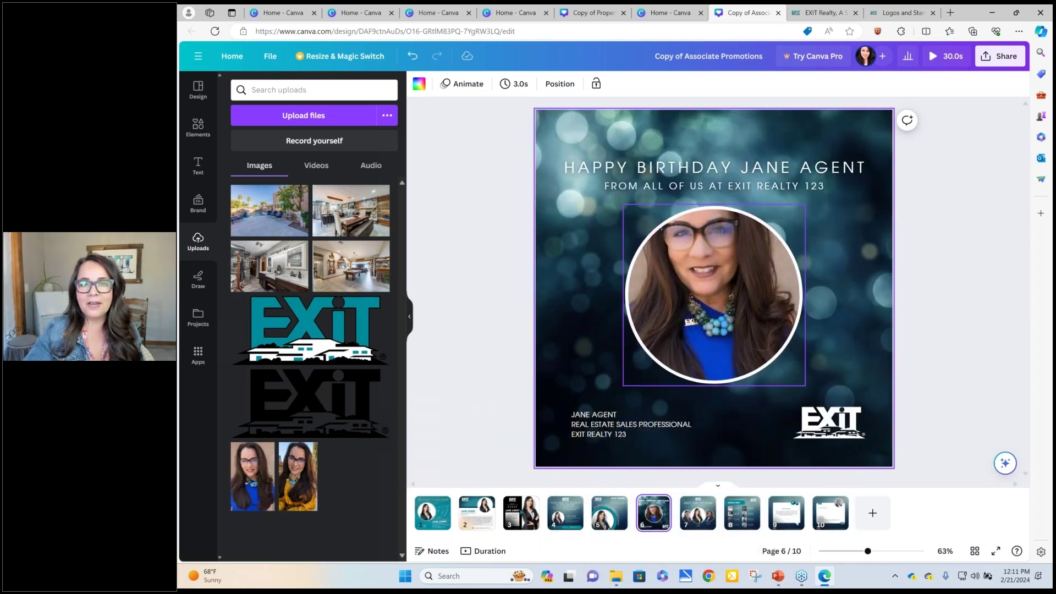
left_click(695, 274)
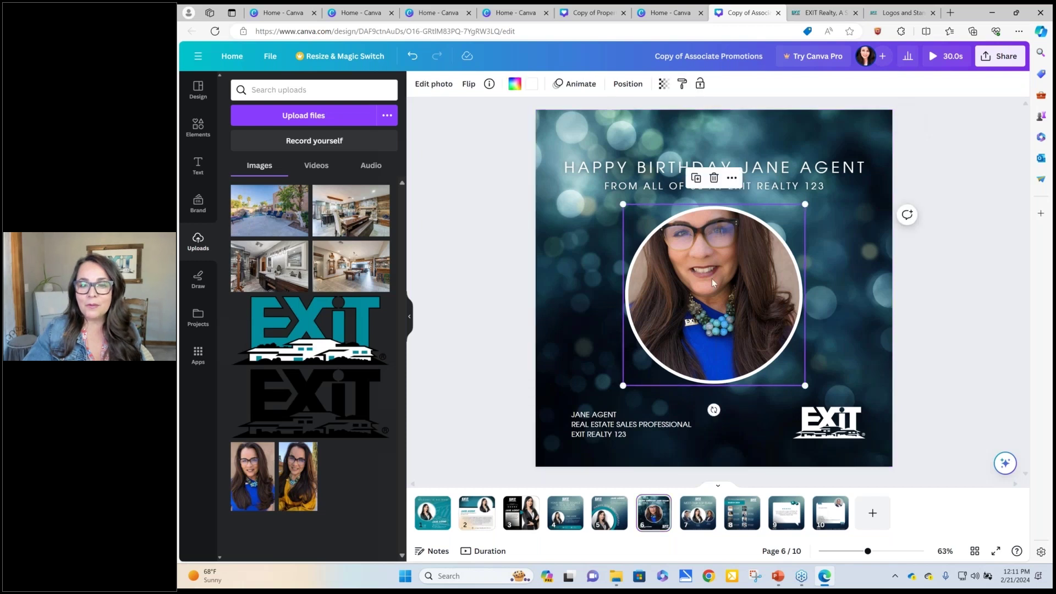
double_click(712, 278)
left_click_drag(712, 278, 752, 330)
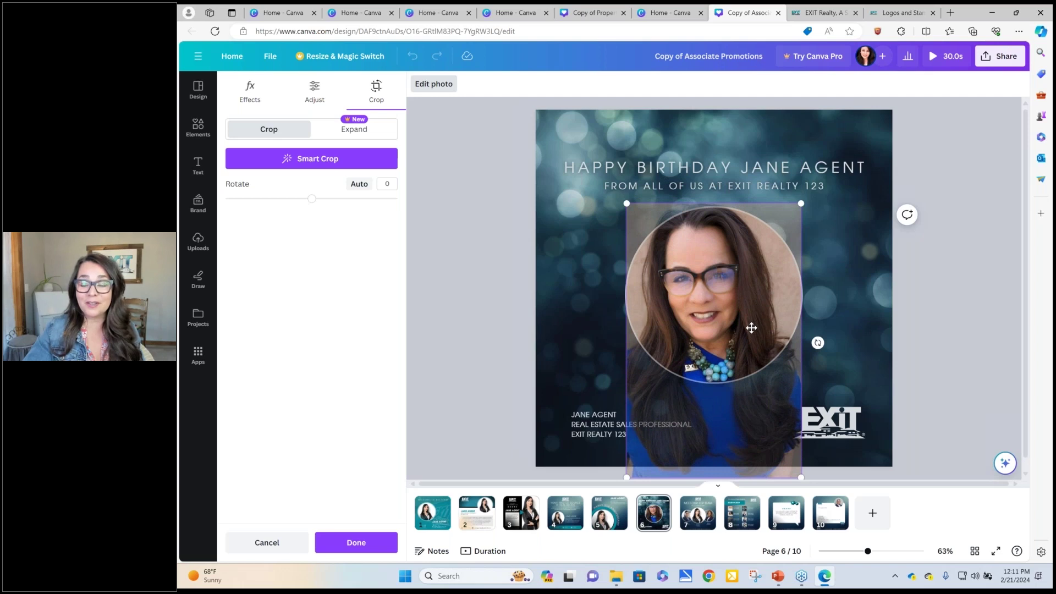
left_click(506, 308)
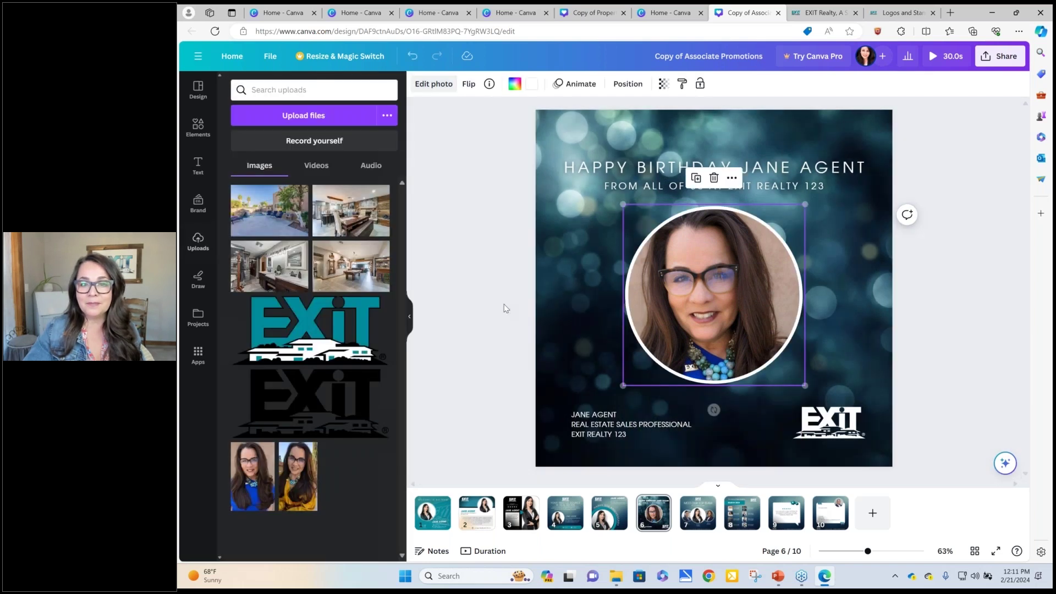
- Move the happy birthday heading slightly up, away from the "FROM ALL OF US" line
left_click(618, 169)
left_click(618, 170)
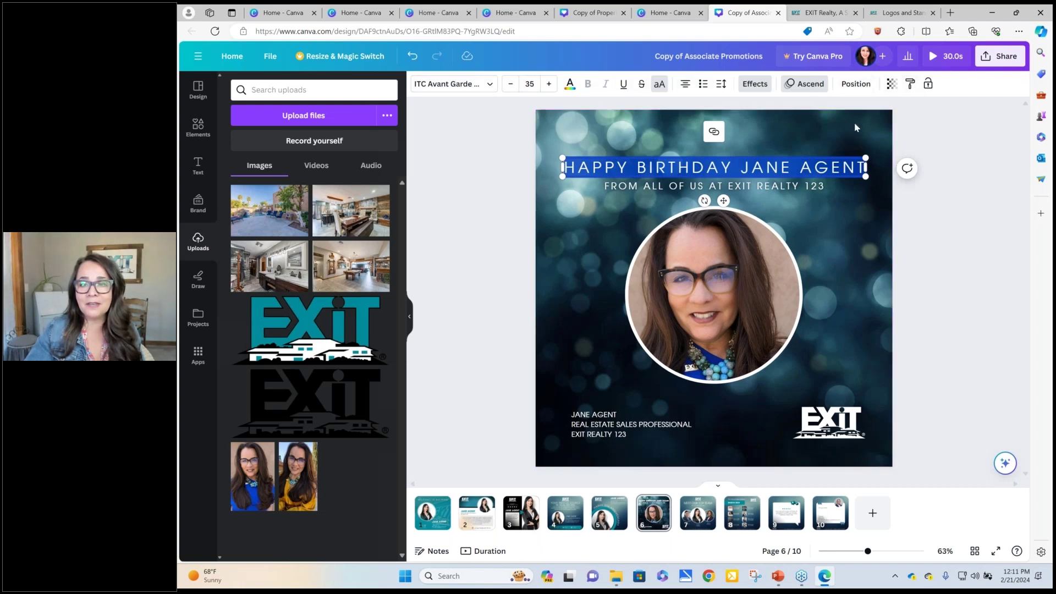
left_click(742, 166)
left_click_drag(742, 166, 732, 160)
key("ctrl+a")
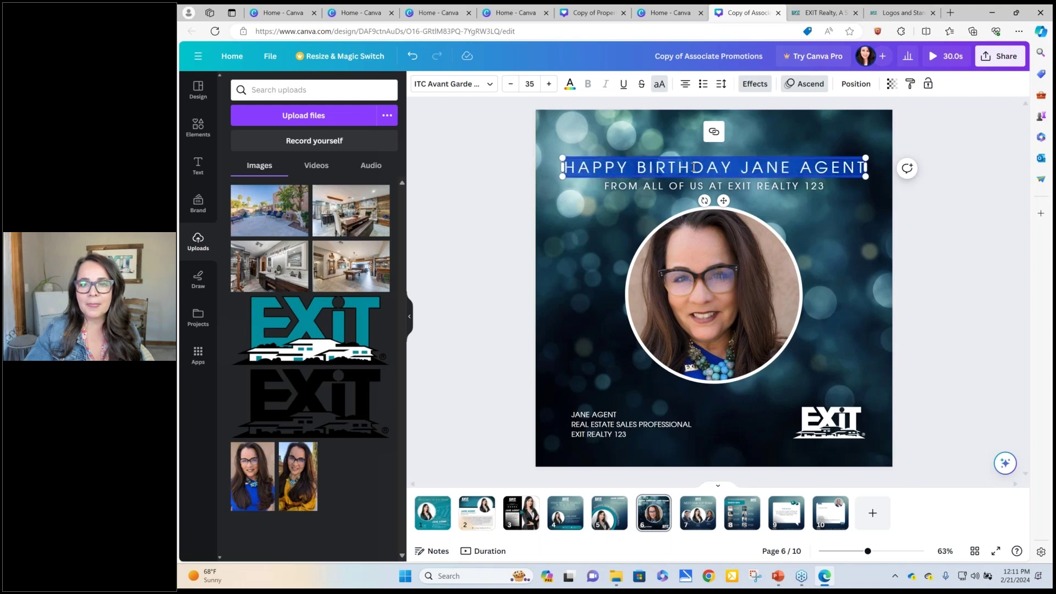
key("Escape")
left_click(623, 204)
left_click(659, 168)
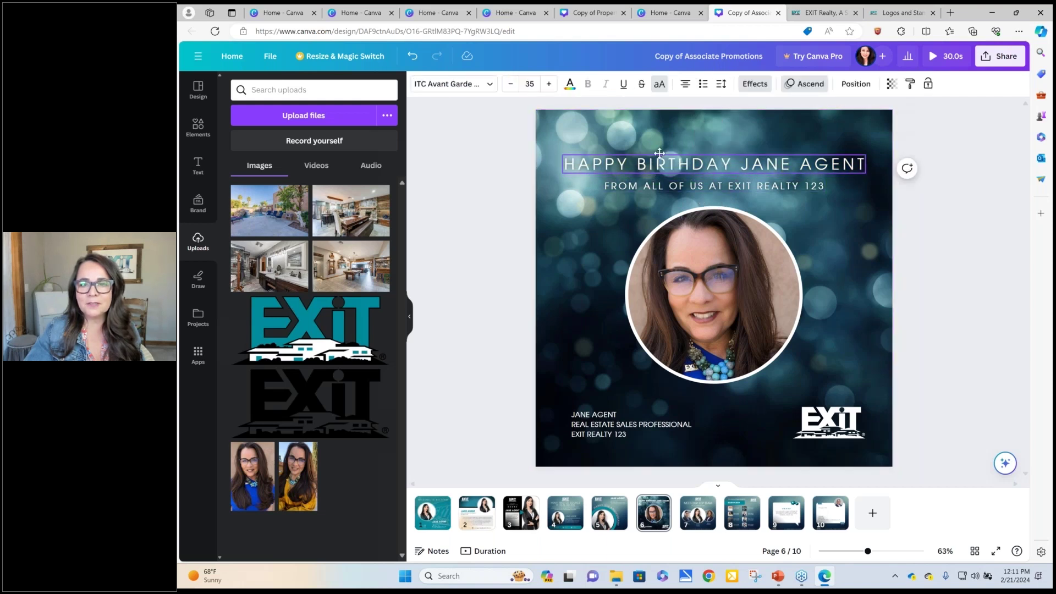
left_click_drag(660, 167, 659, 157)
- Enlarge the happy birthday heading to font size 55
double_click(660, 157)
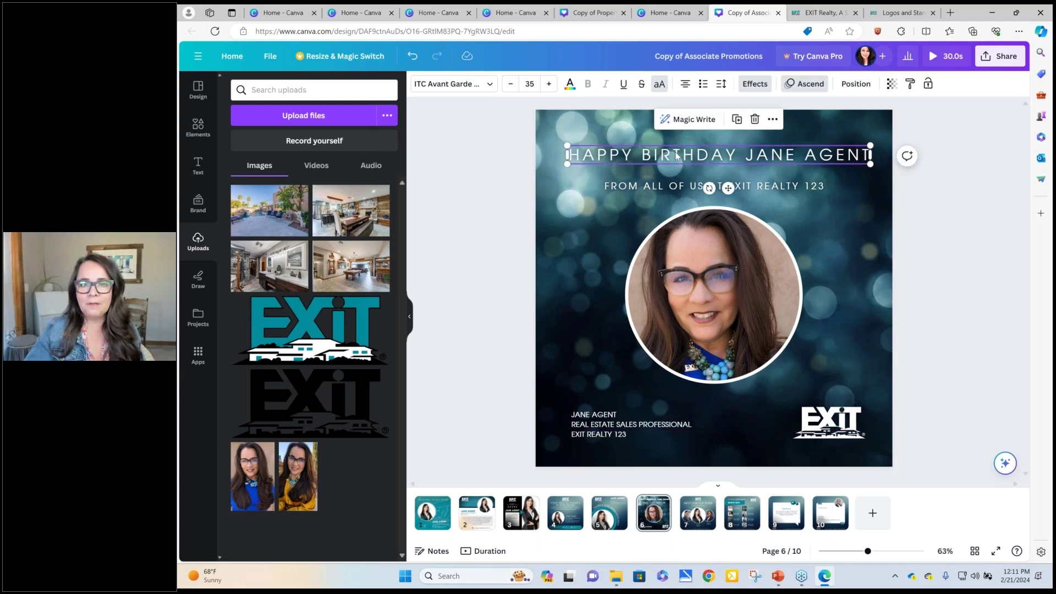
key("ctrl+a")
left_click(549, 84)
left_click(549, 83)
left_click(549, 84)
left_click(549, 84)
left_click(549, 83)
left_click(549, 84)
left_click(549, 83)
left_click(549, 84)
left_click(549, 83)
left_click(549, 83)
left_click(549, 84)
left_click(549, 84)
left_click(549, 84)
left_click(549, 84)
left_click(549, 84)
left_click(549, 83)
left_click(549, 83)
left_click(549, 83)
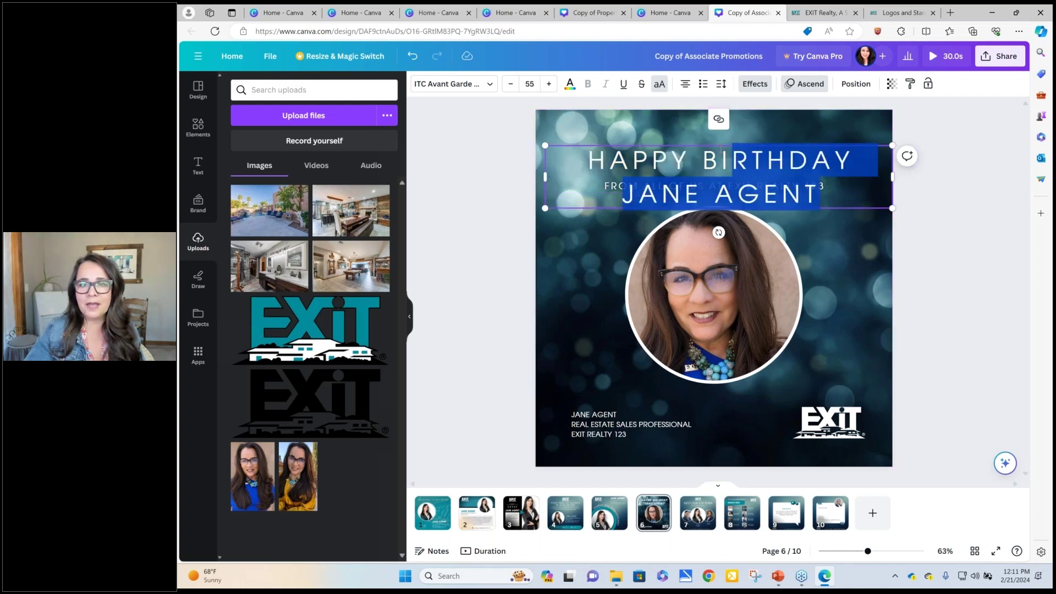
- Move the "FROM ALL OF US AT EXIT REALTY 123" line below the portrait and shift the enlarged heading up above it
left_click_drag(699, 193, 712, 398)
left_click(712, 189)
left_click_drag(713, 190, 713, 166)
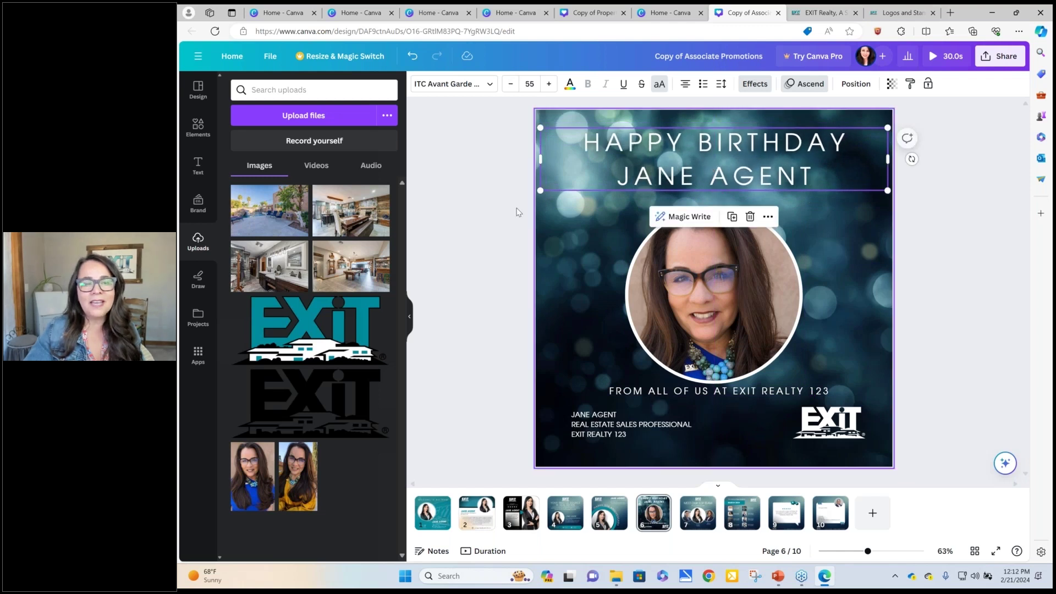
- Search the elements library for "hearts" and add the plain heart shape to the page
left_click(199, 129)
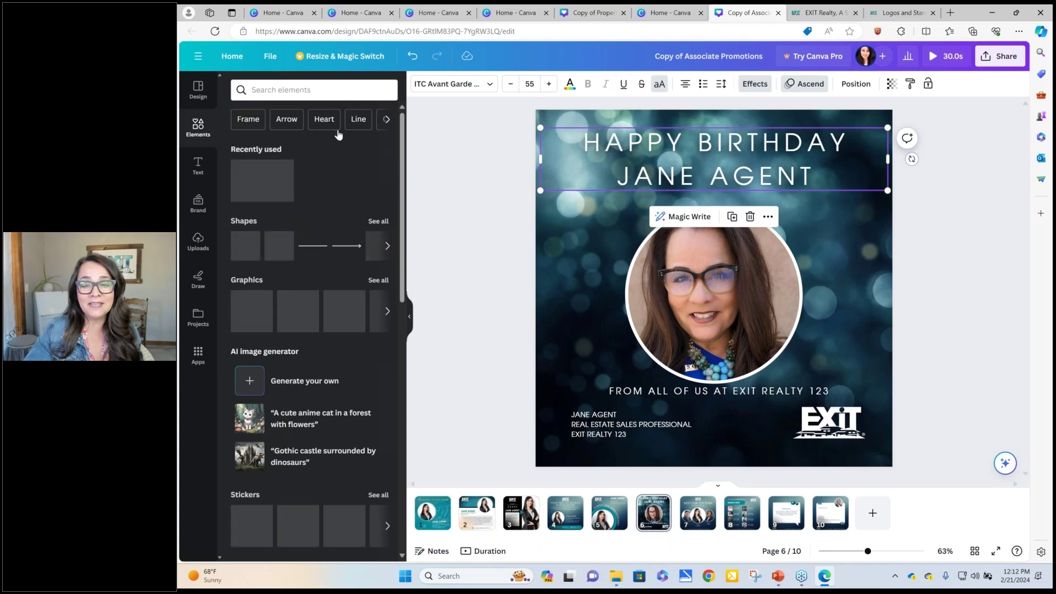
left_click(341, 92)
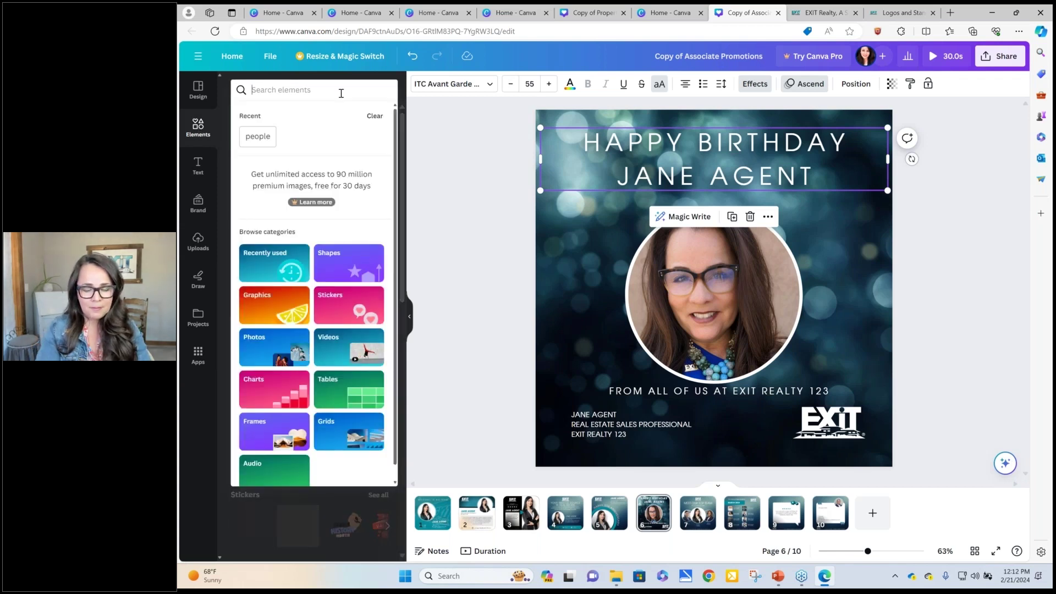
type("hearts")
key("Return")
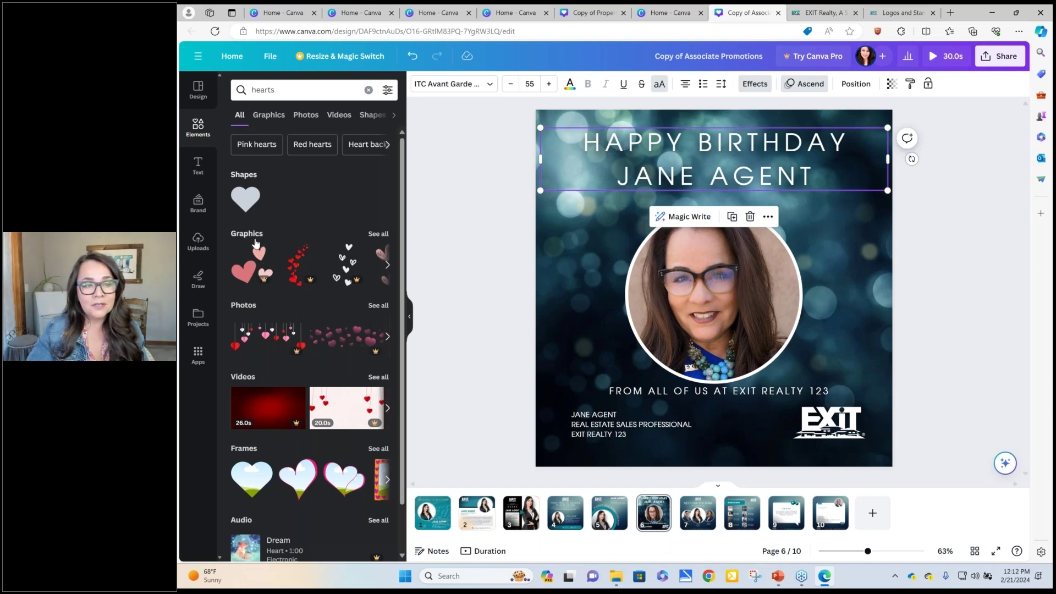
scroll(267, 278, "down", 1)
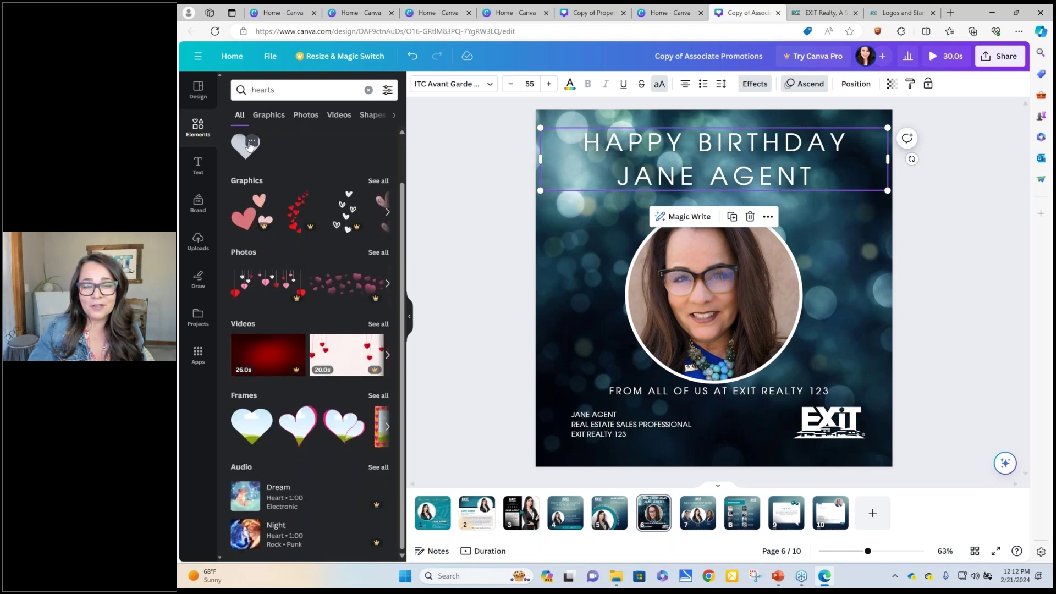
left_click(249, 156)
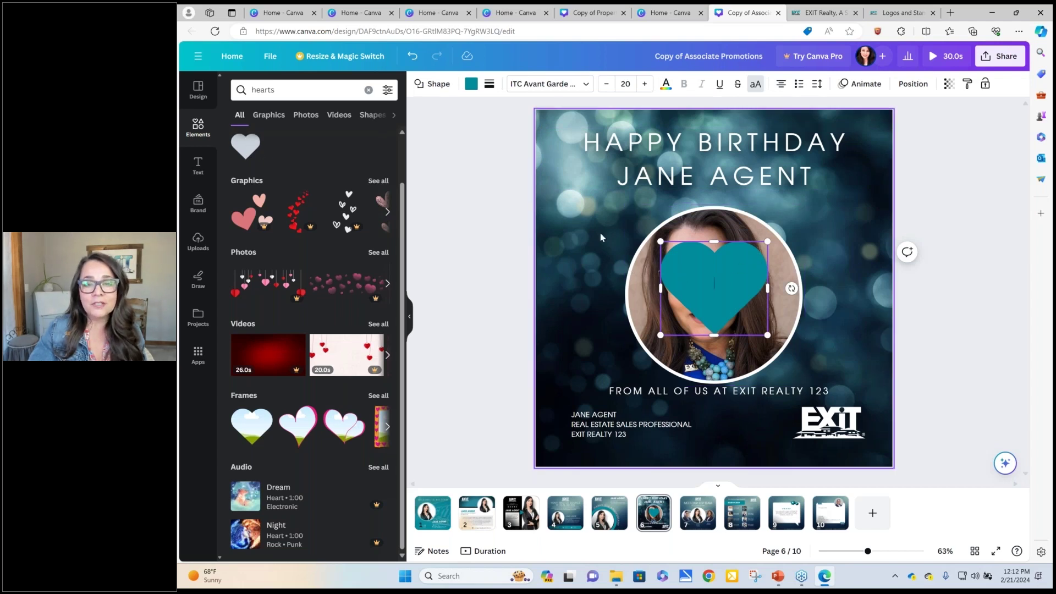
- Recolor the heart shape to the solid red among the default colors
left_click(472, 87)
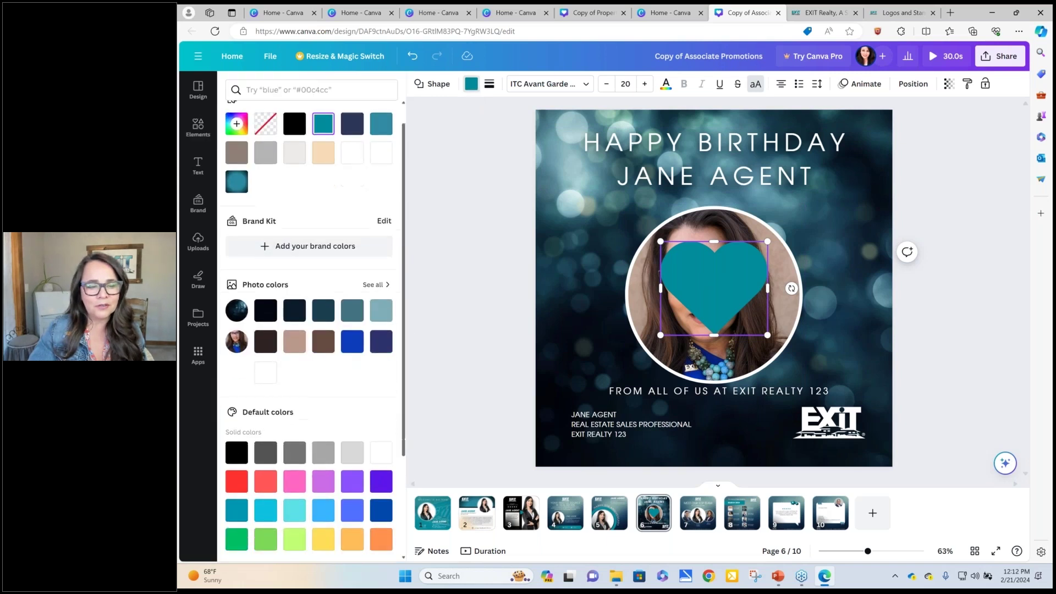
scroll(237, 385, "down", 4)
left_click(236, 366)
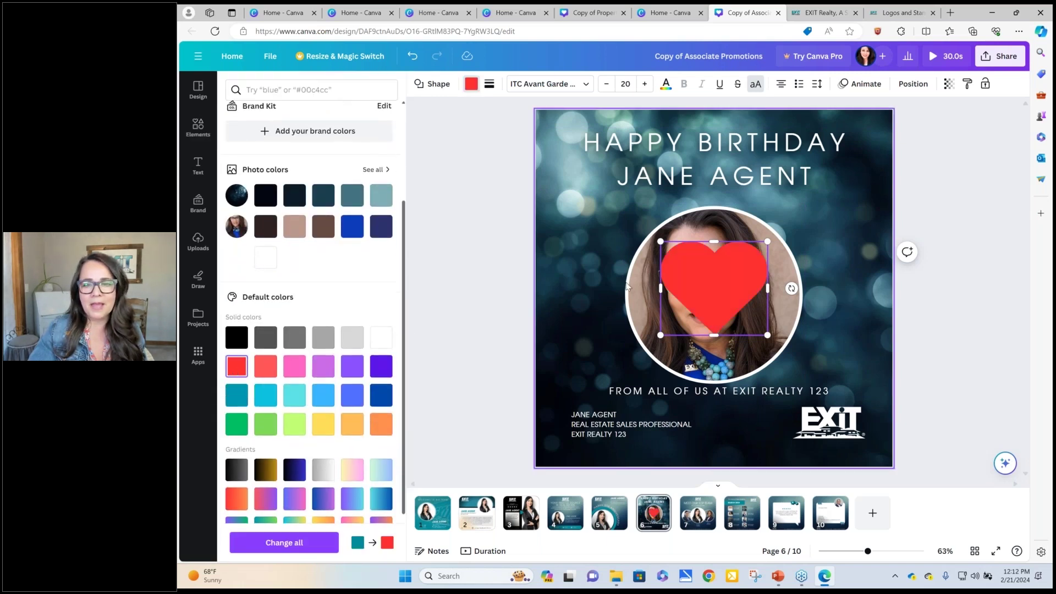
- Shrink the red heart to about half size, tilt it slightly counterclockwise and place it beside the portrait's lower left edge
left_click(580, 270)
left_click_drag(688, 276, 587, 237)
left_click_drag(673, 199, 622, 237)
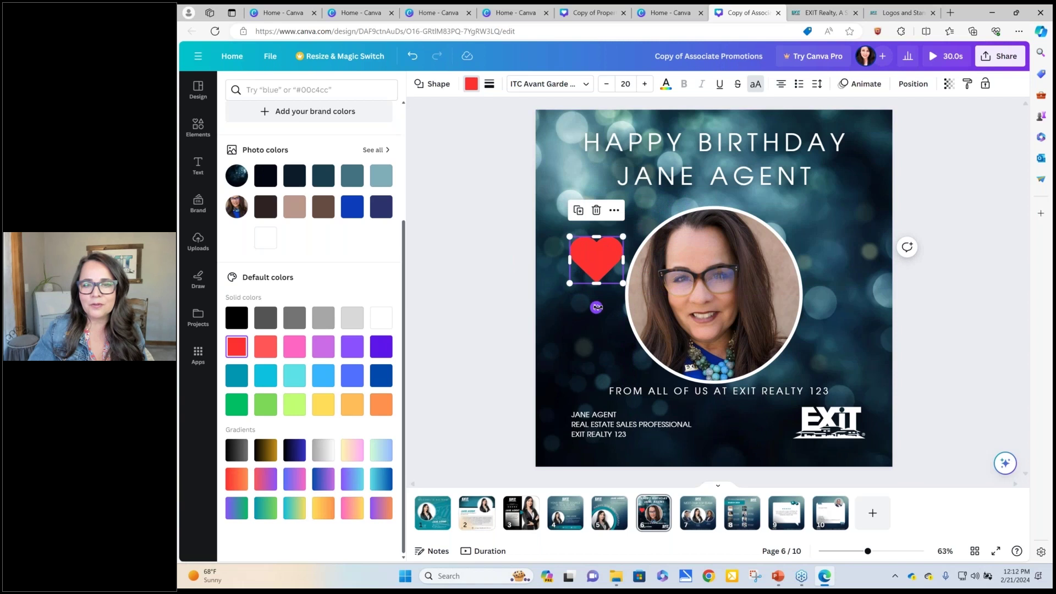
left_click_drag(596, 307, 612, 303)
left_click_drag(589, 257, 583, 343)
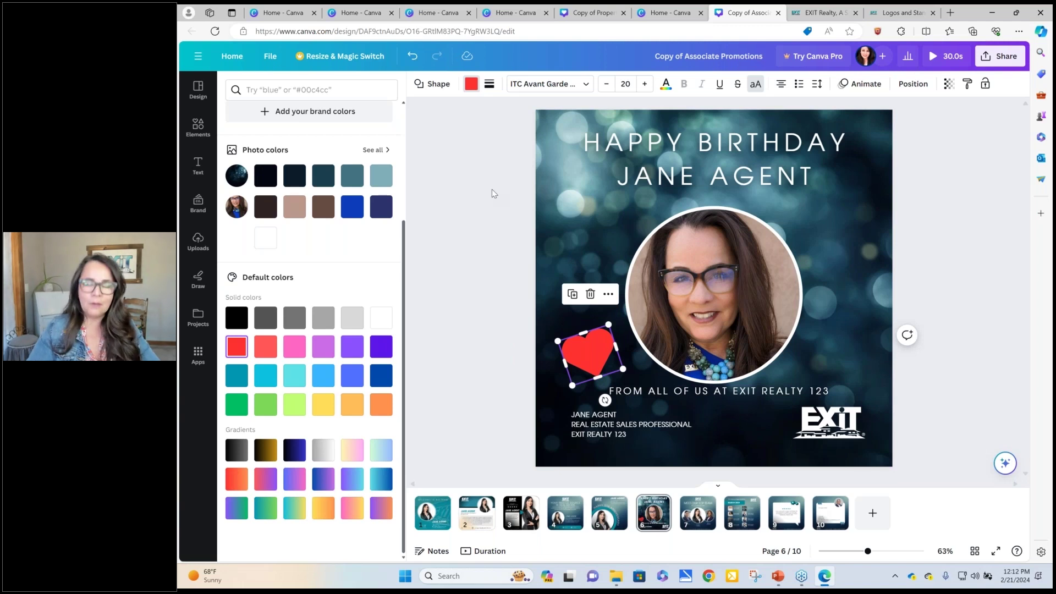
- Reopen the Copy of Property Promotions design and select the contact line at the bottom of page 1
left_click(232, 58)
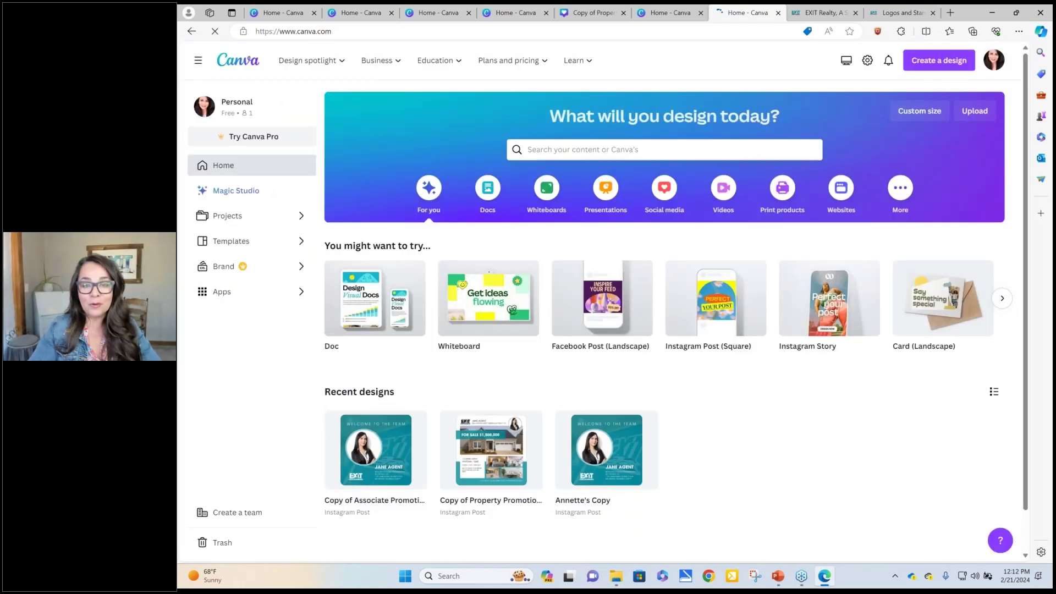
left_click(483, 468)
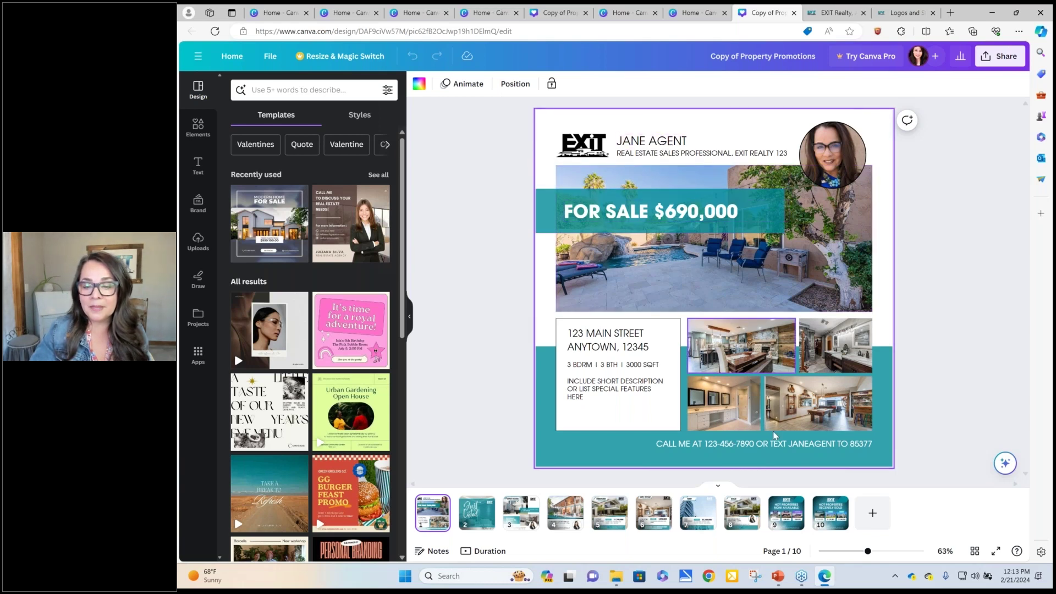
double_click(765, 445)
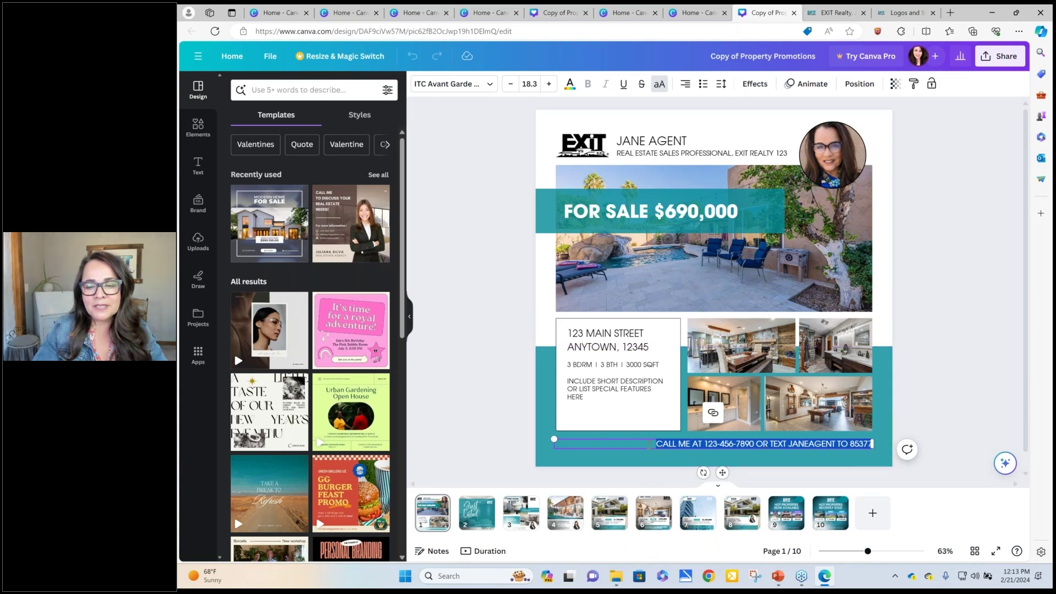
left_click(651, 445)
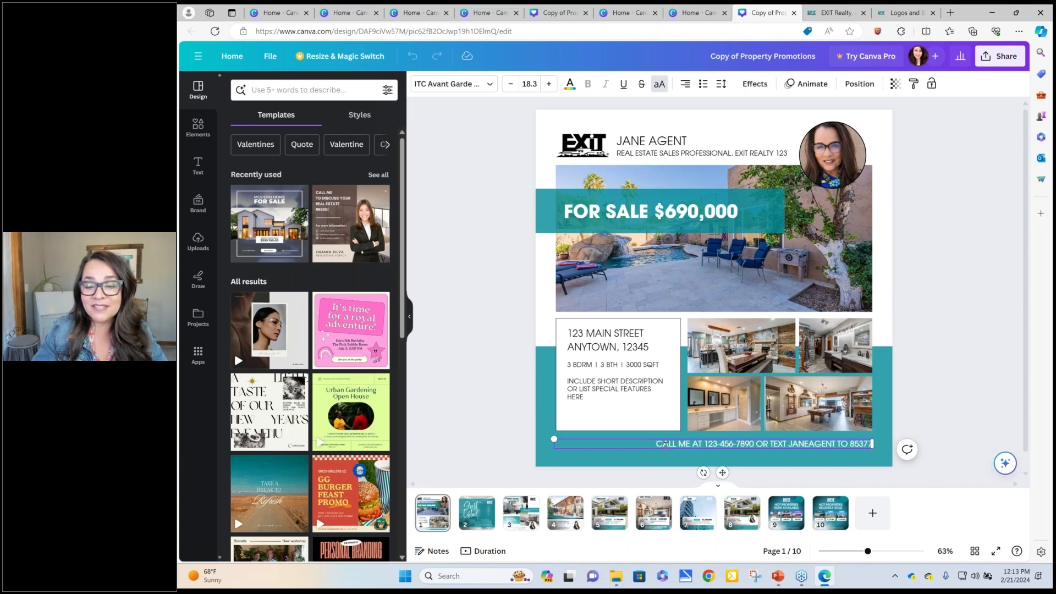
triple_click(665, 444)
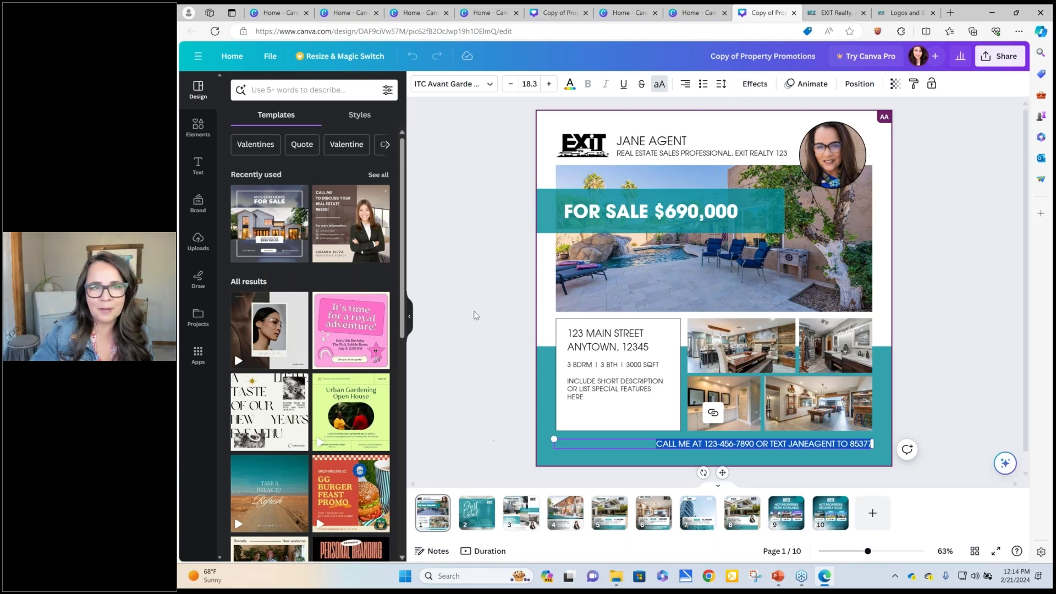
- Return to the home page and move the third design under Recent designs to the trash
left_click(230, 59)
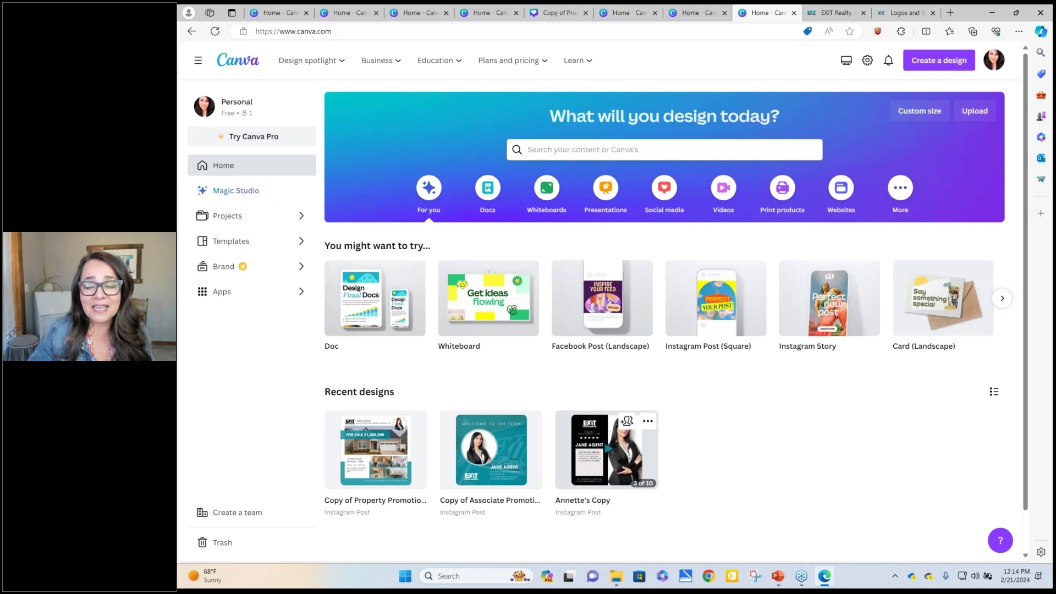
left_click(650, 424)
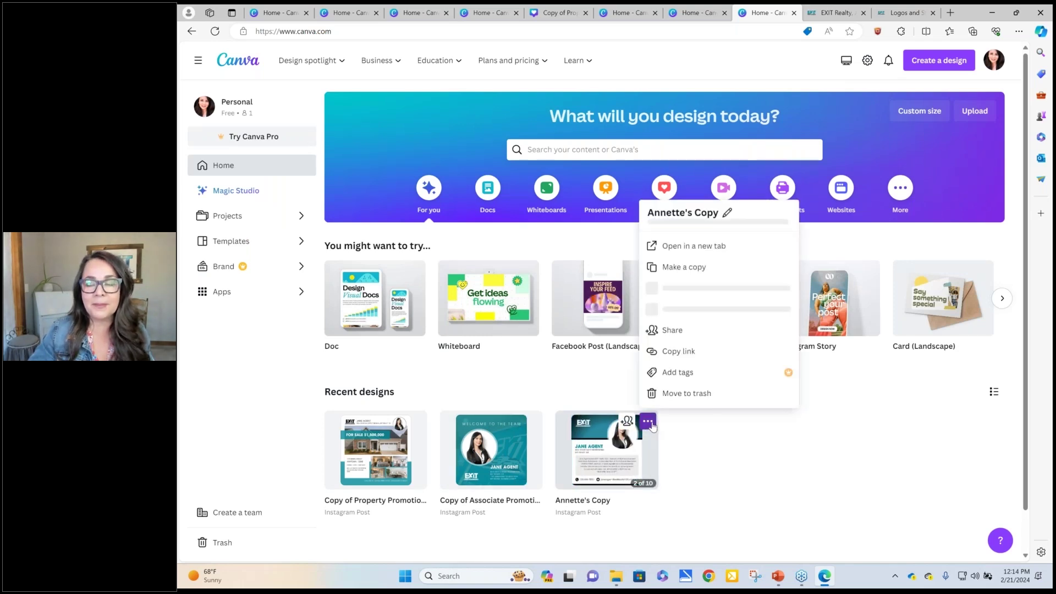
left_click(693, 394)
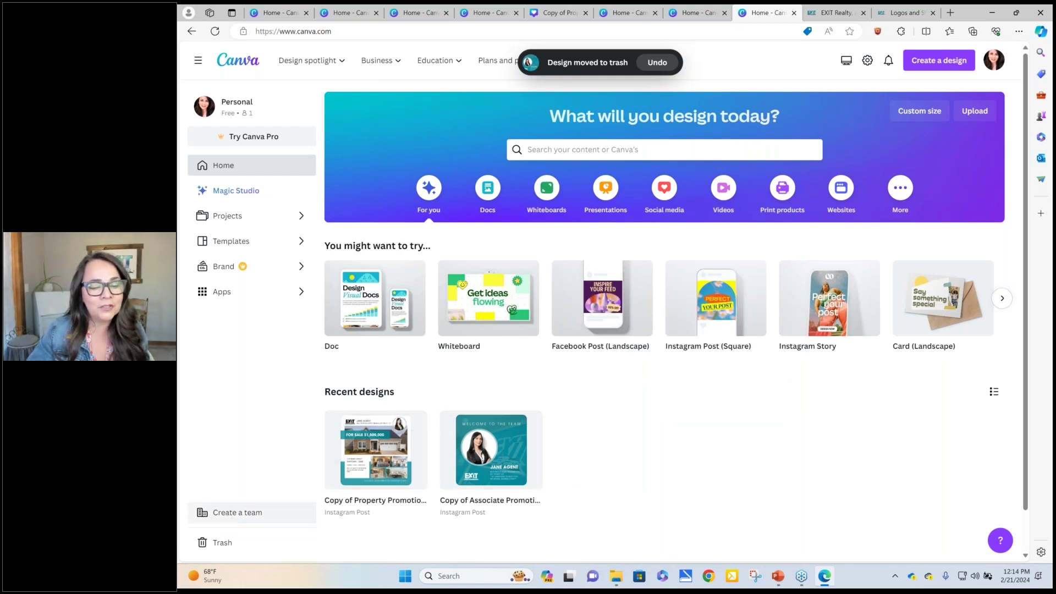
- Restore the deleted Instagram Post design from the trash
left_click(221, 545)
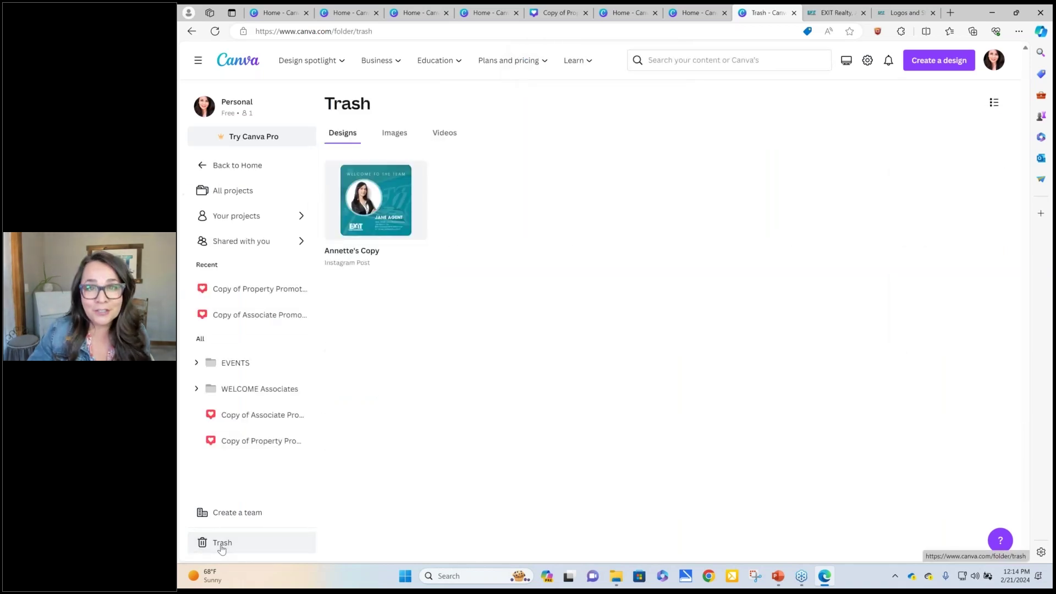
mouse_move(369, 209)
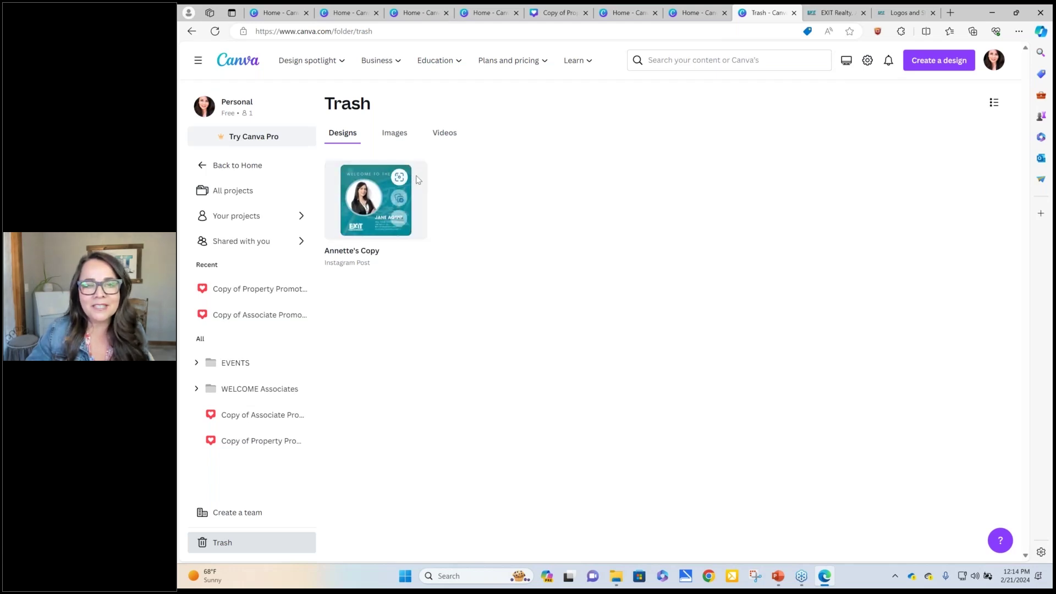
mouse_move(418, 173)
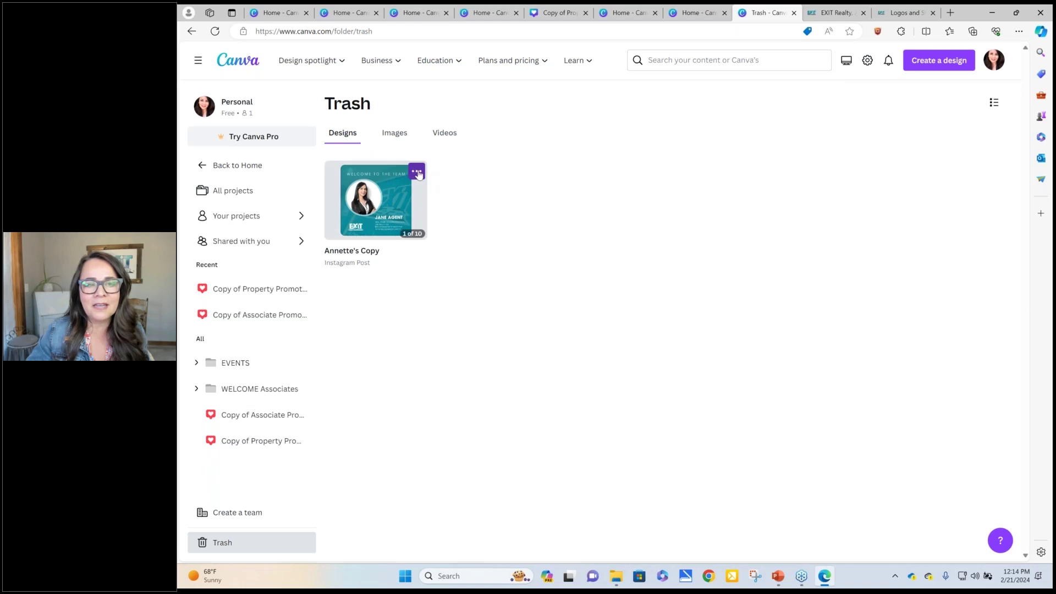
left_click(417, 173)
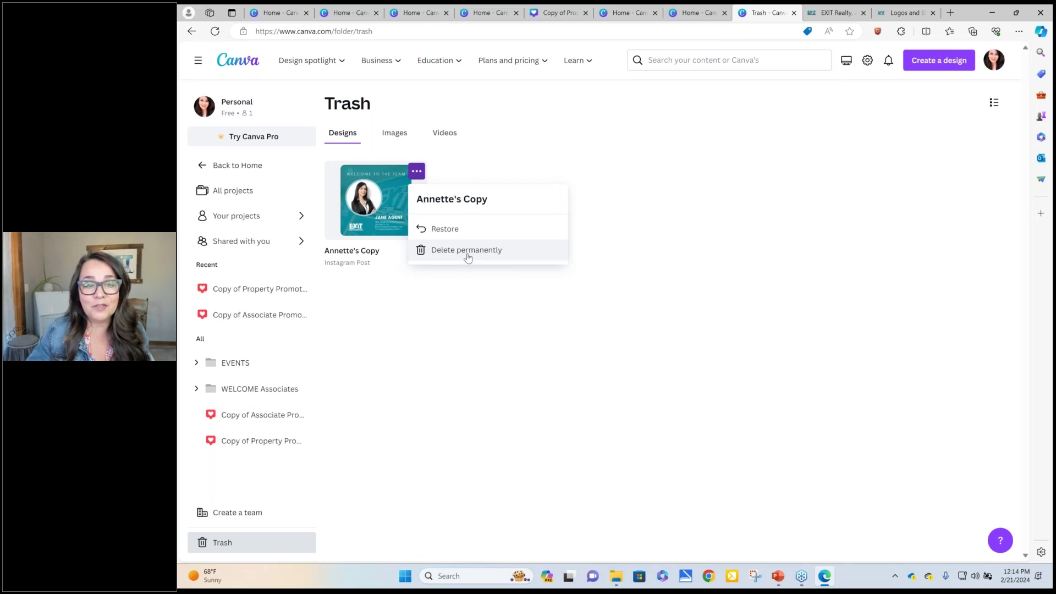
left_click(443, 230)
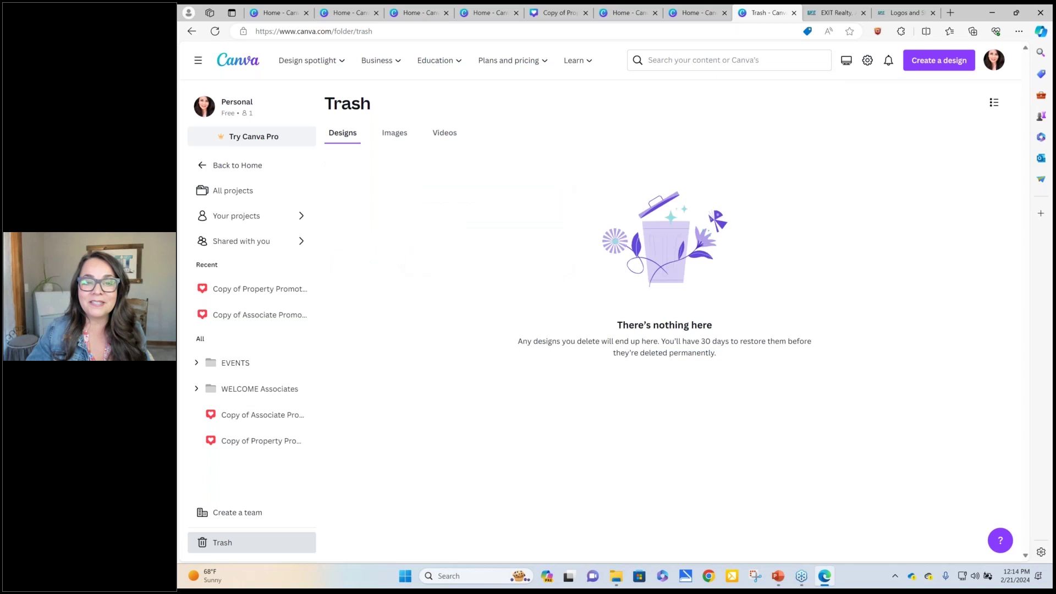
- Reopen the Copy of Property Promotions design from the home page and add a blank page at the end
left_click(237, 68)
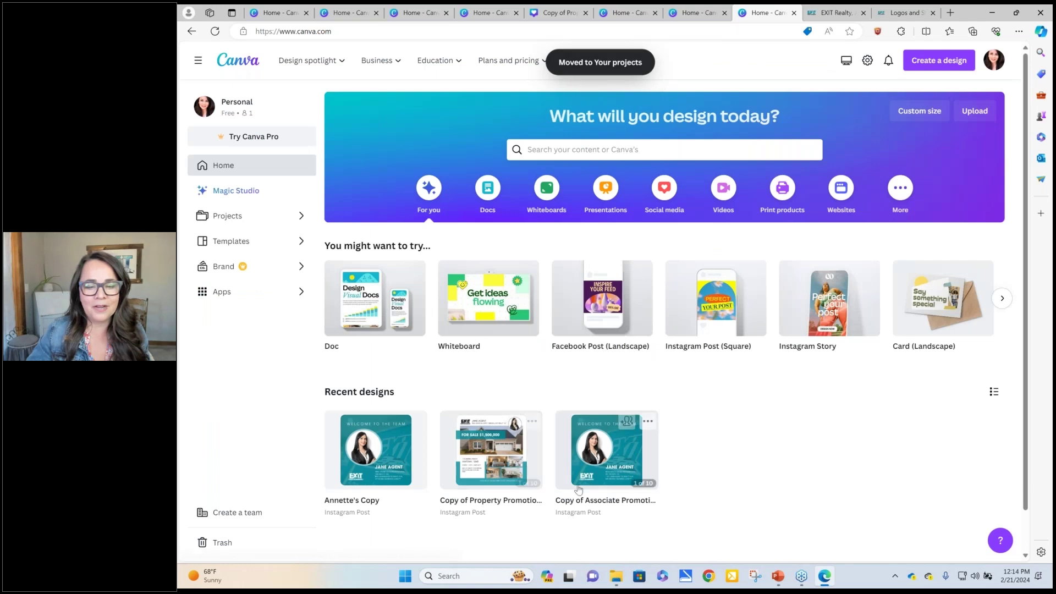
scroll(396, 473, "down", 1)
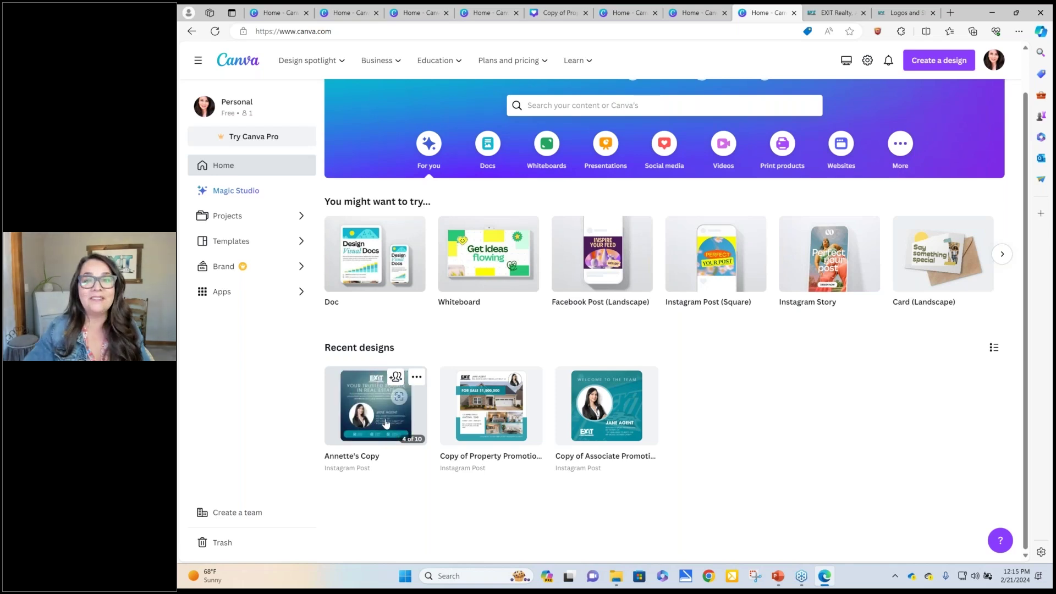
left_click(500, 418)
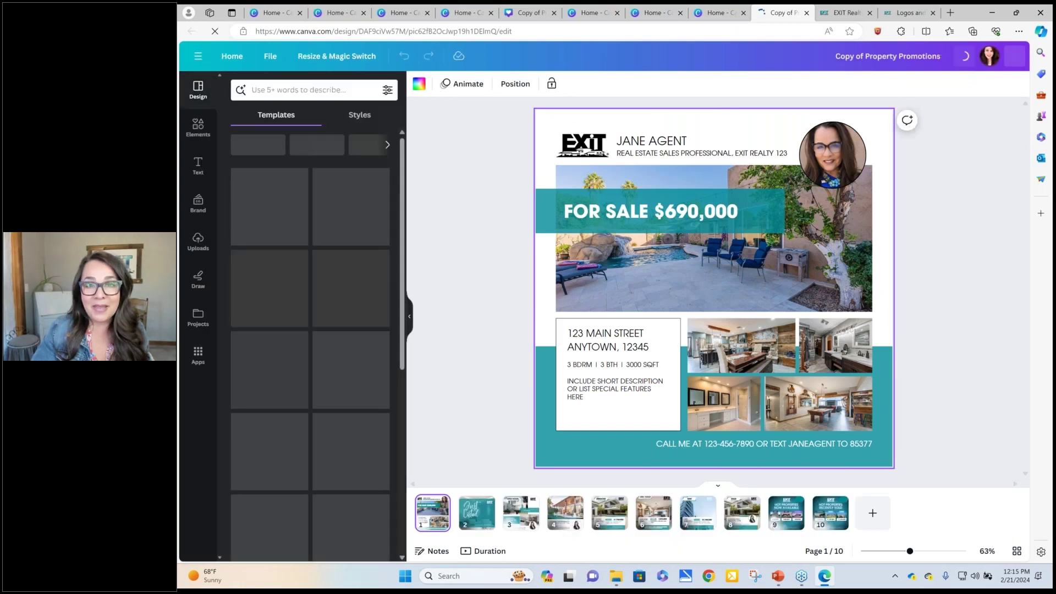
left_click(873, 513)
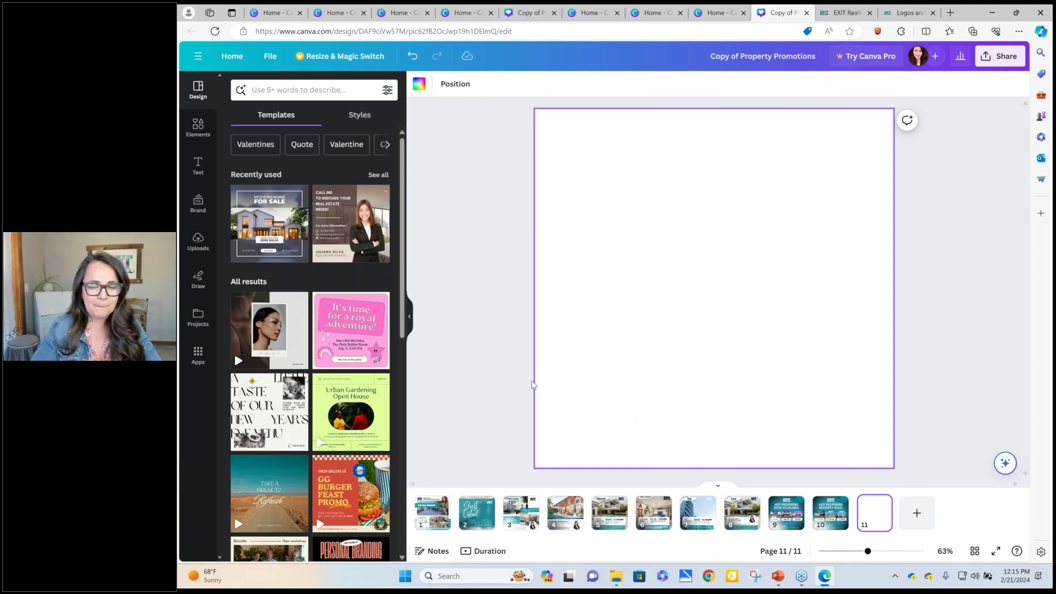
- Return to page 1, bring up the design's download settings and deselect all pages
left_click(435, 517)
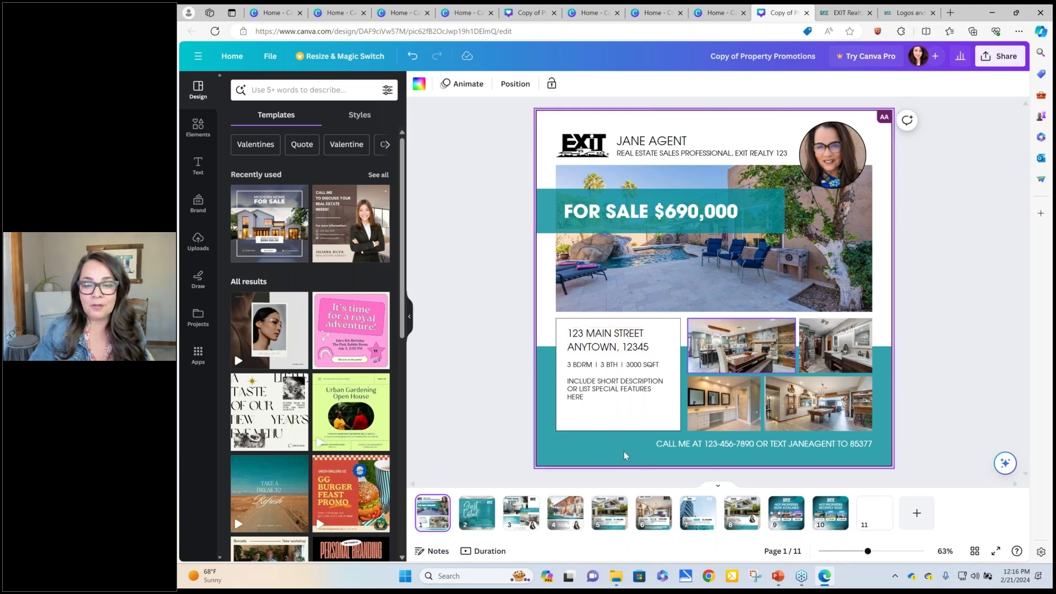
left_click(1011, 59)
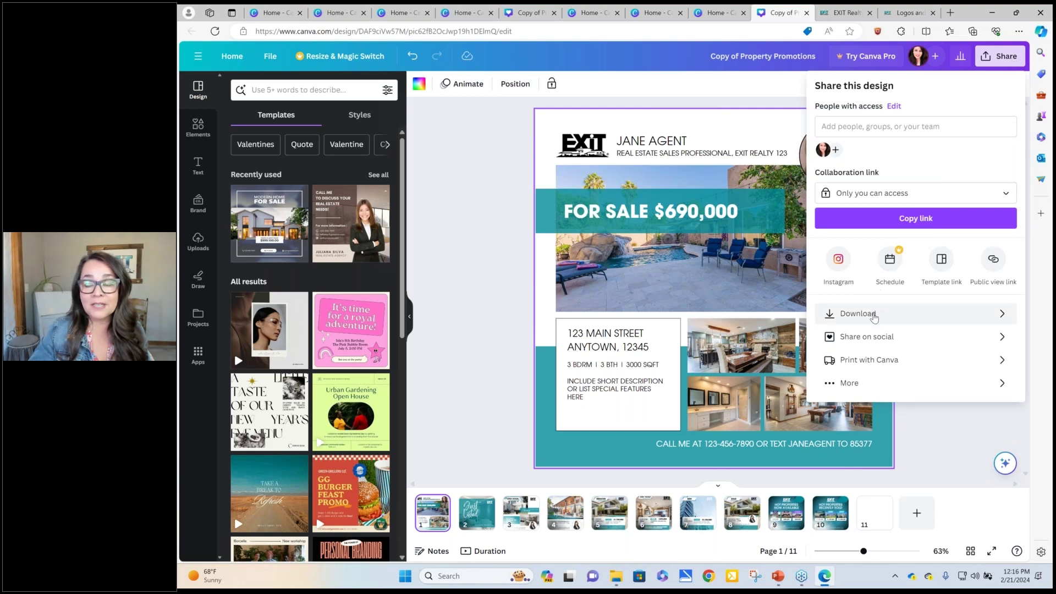
left_click(1003, 317)
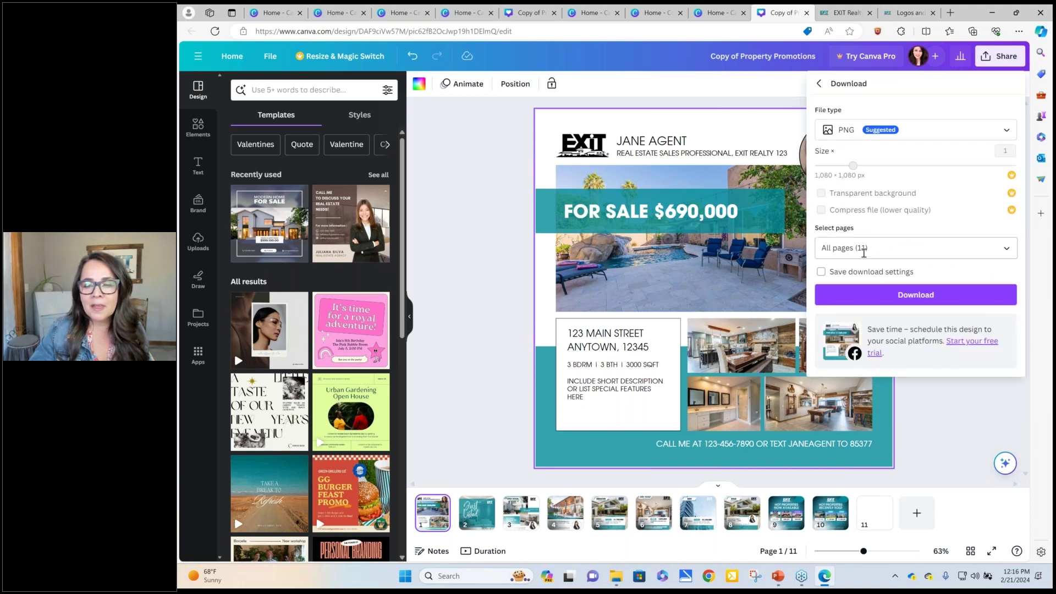
left_click(1007, 249)
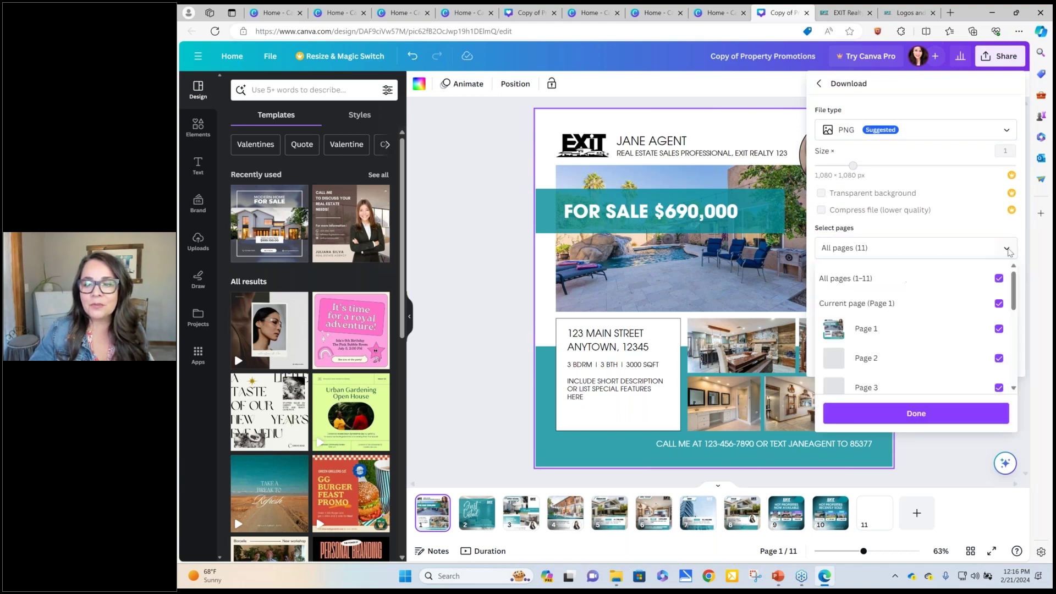
left_click(999, 280)
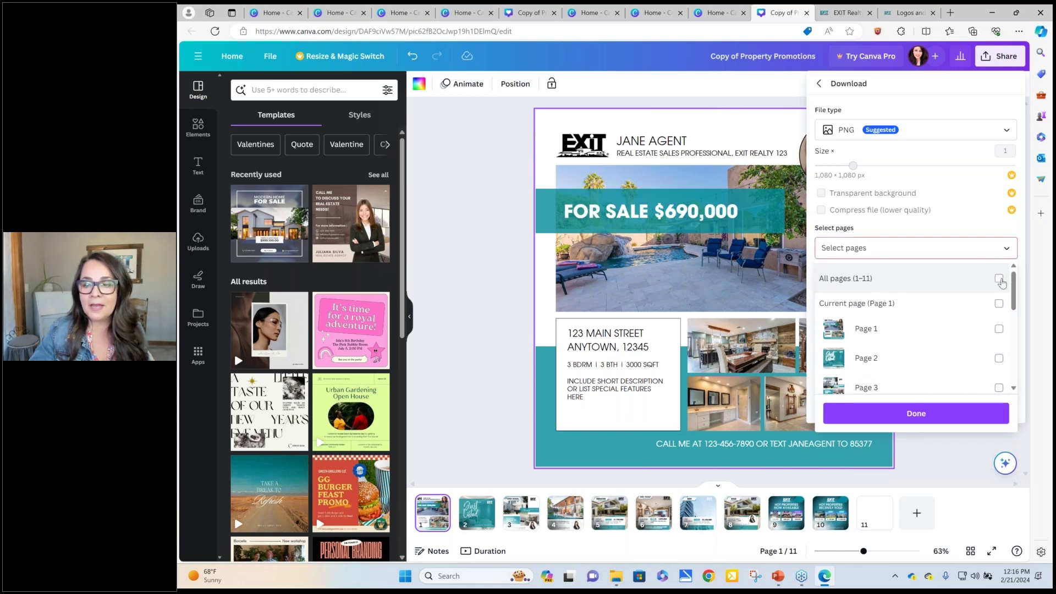
- Try choosing pages 1, 2 and 3 individually for the download, and clear the page selection again
left_click(999, 329)
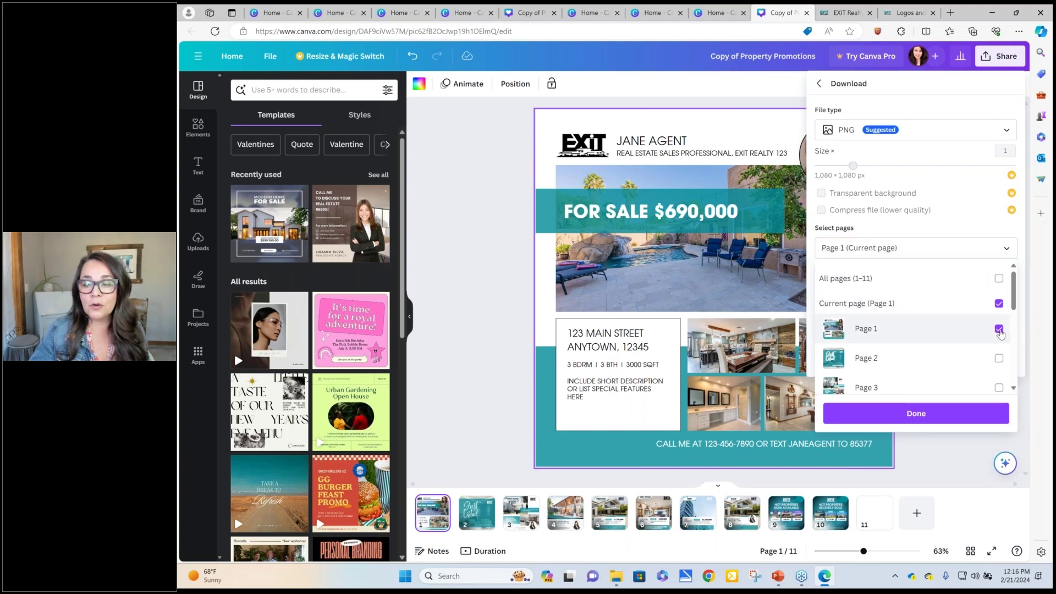
left_click(999, 358)
left_click(998, 329)
left_click(999, 388)
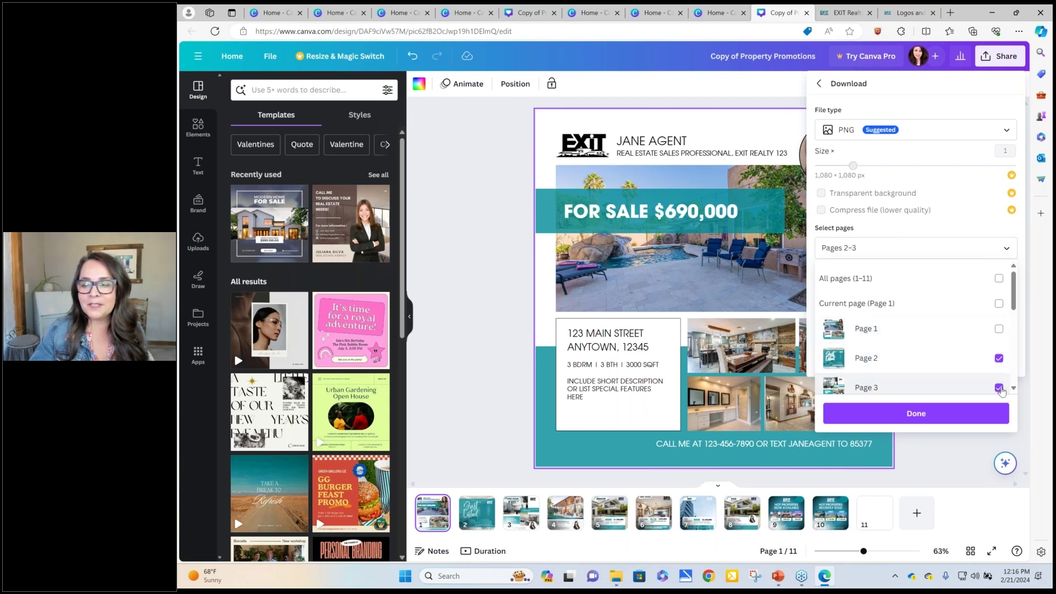
left_click(998, 329)
left_click(999, 359)
left_click(998, 388)
left_click(999, 303)
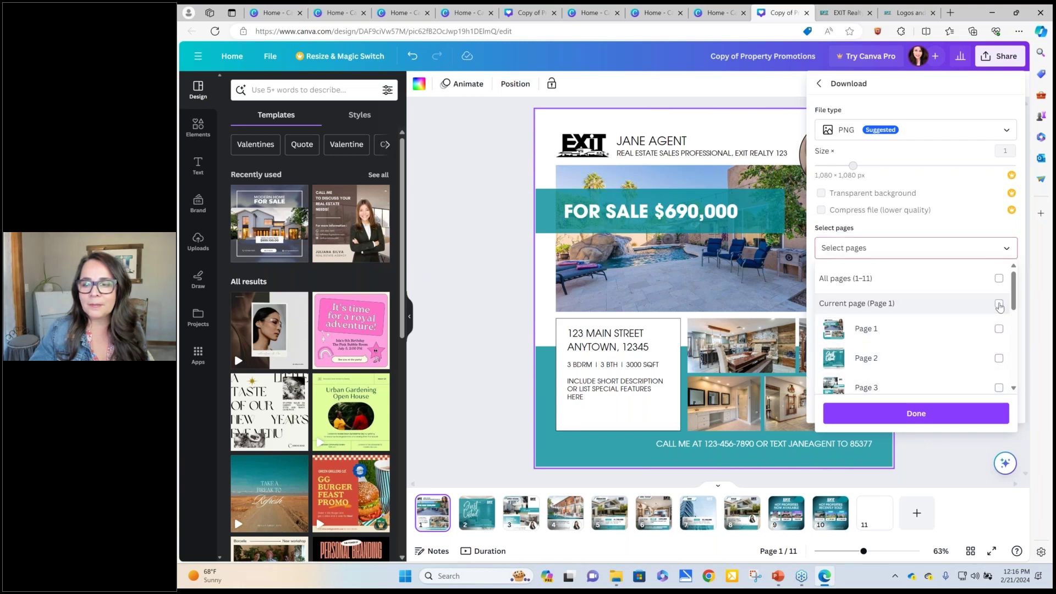
- Choose only page 1 and download it as a PNG
left_click(999, 330)
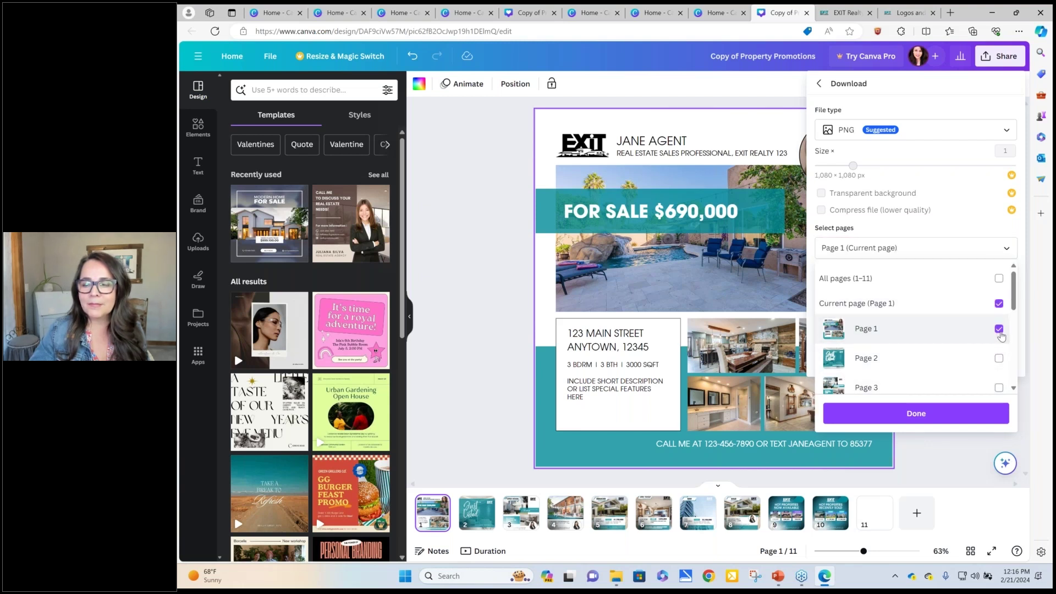
left_click(922, 417)
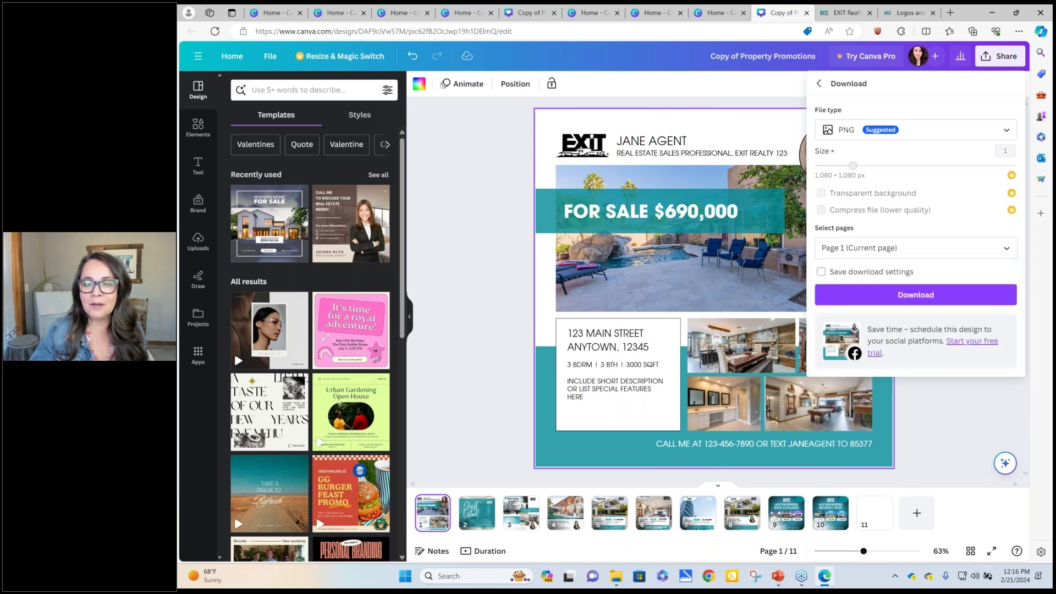
left_click(921, 299)
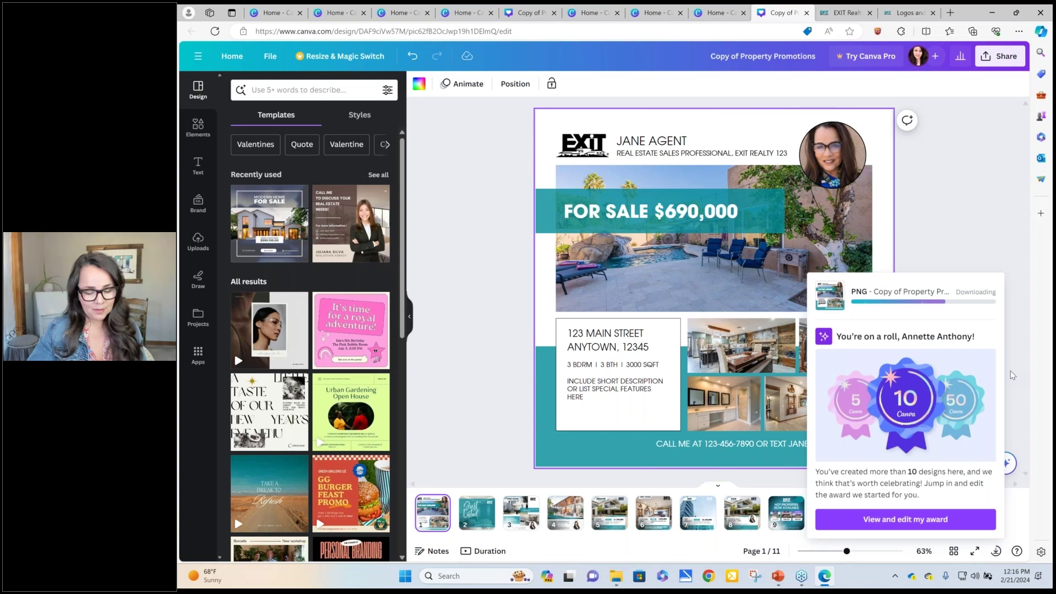
- Open the downloaded Copy of Property Promotions.png in the image viewer
mouse_move(865, 70)
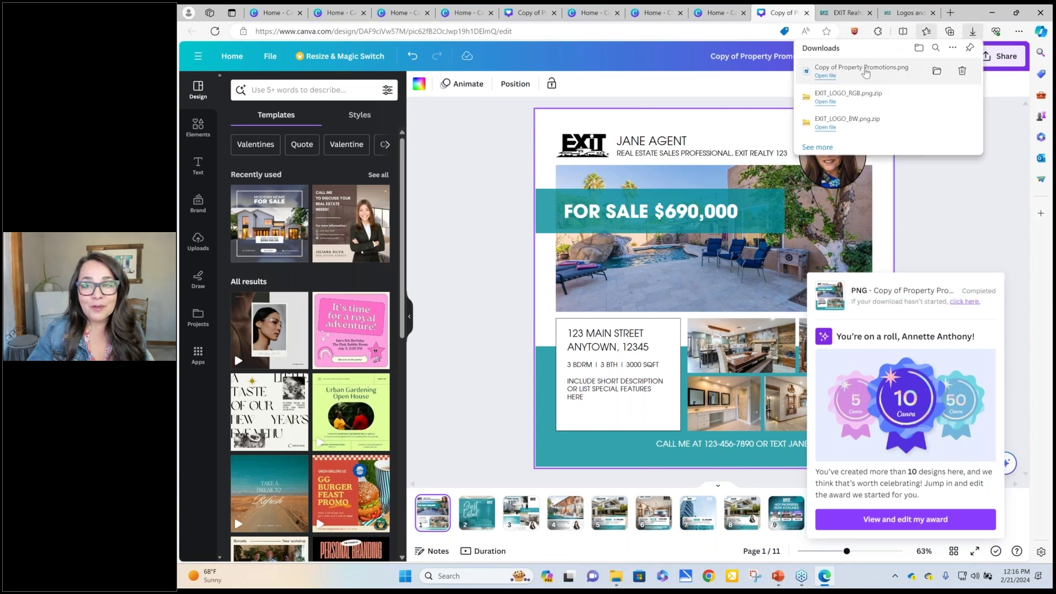
left_click(866, 71)
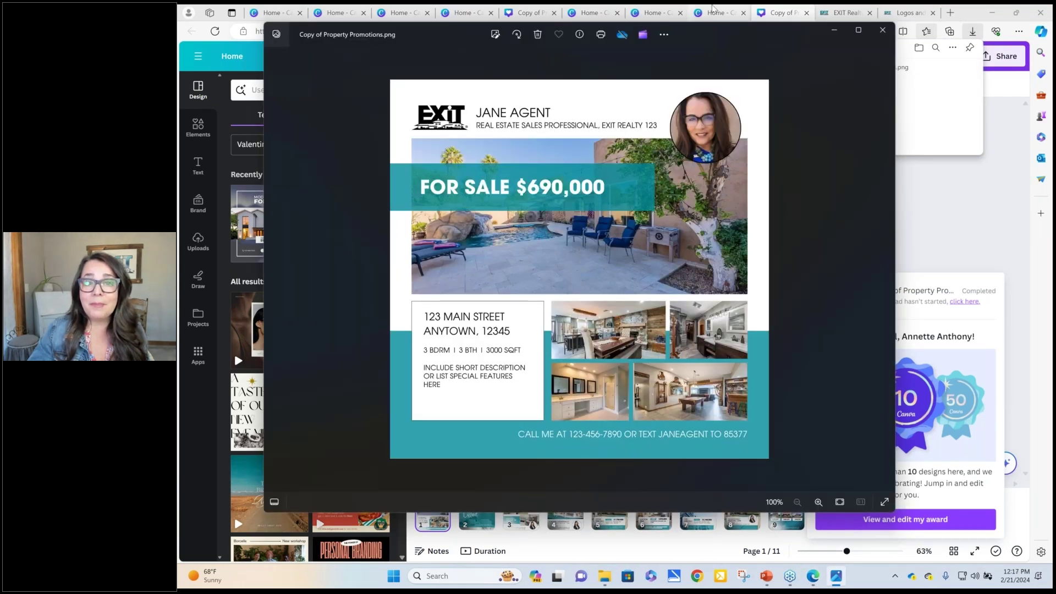
left_click(664, 35)
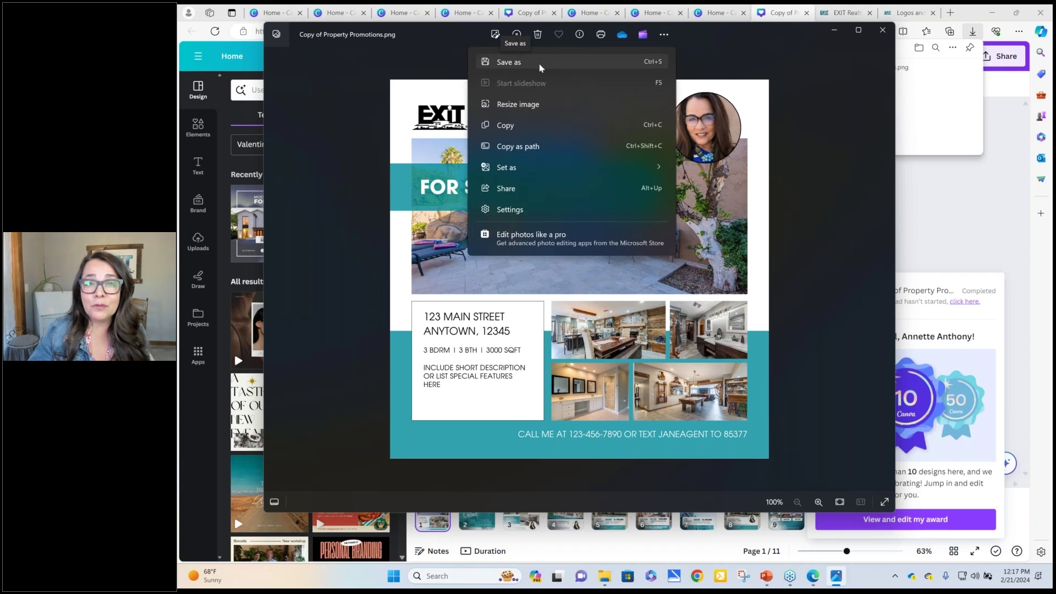
left_click(710, 64)
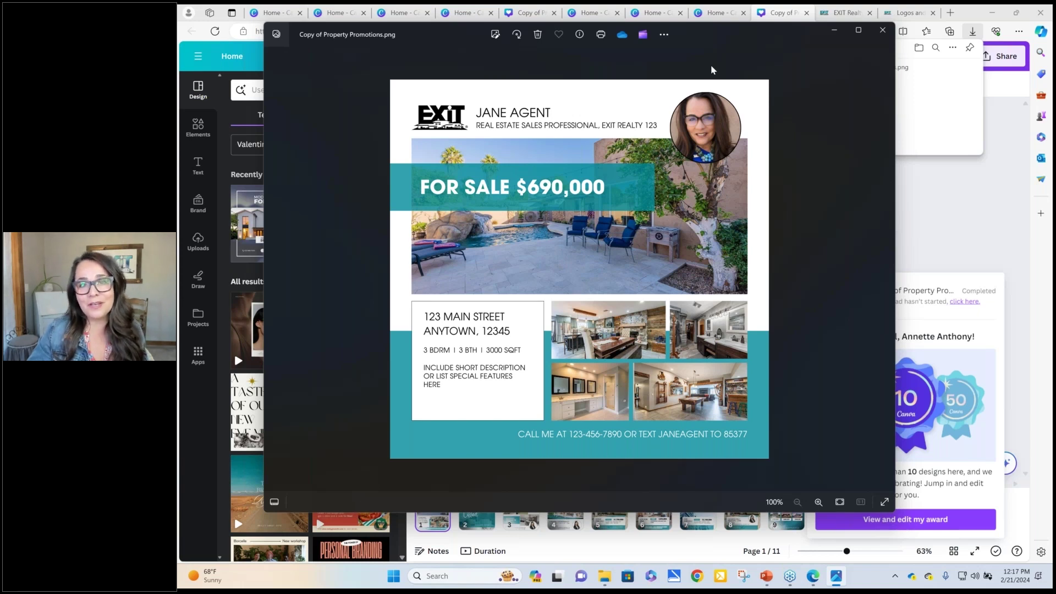
- Start saving a copy of the property image as a PNG and choose the Downloads folder as its location
left_click(665, 35)
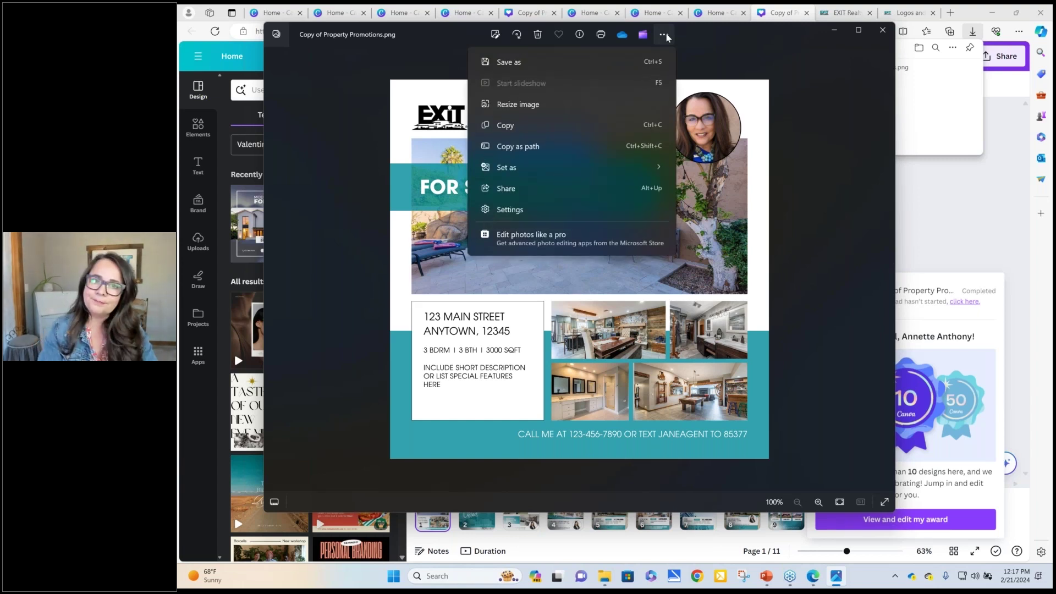
left_click(508, 63)
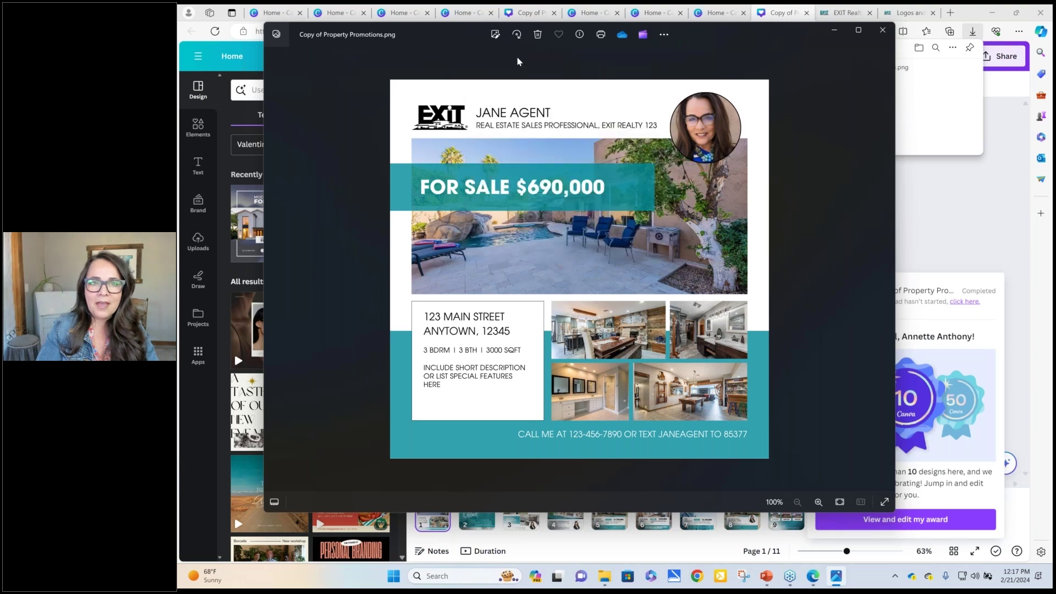
scroll(308, 165, "up", 5)
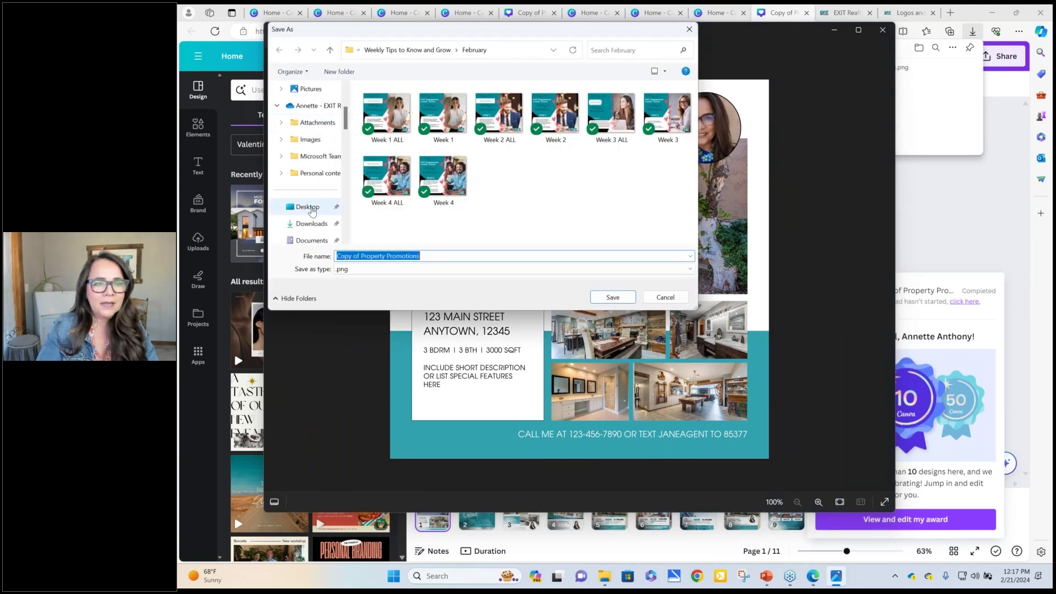
left_click(311, 206)
left_click(426, 258)
double_click(425, 258)
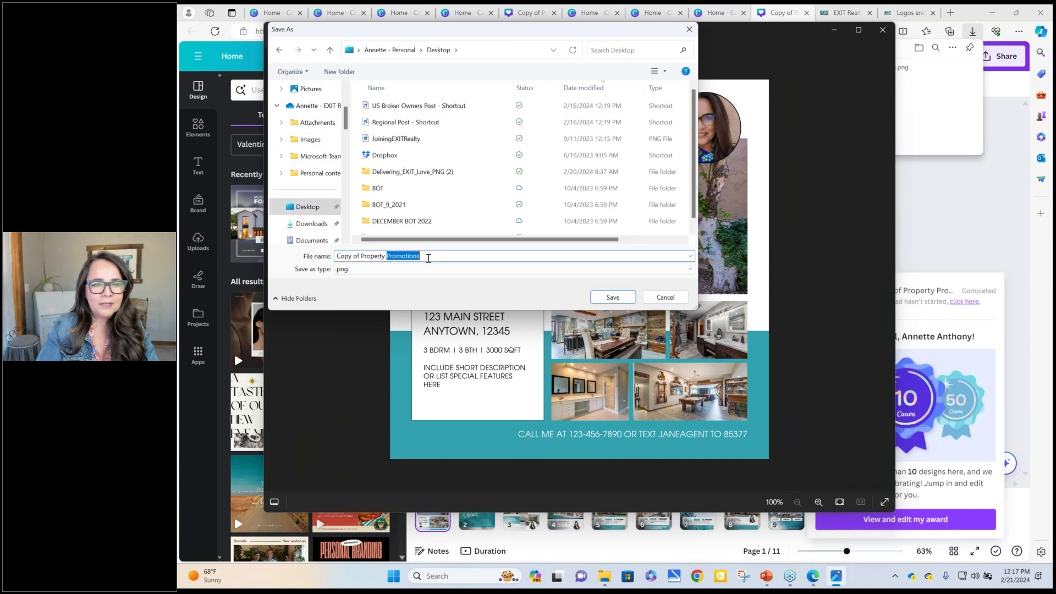
left_click(429, 257)
double_click(428, 257)
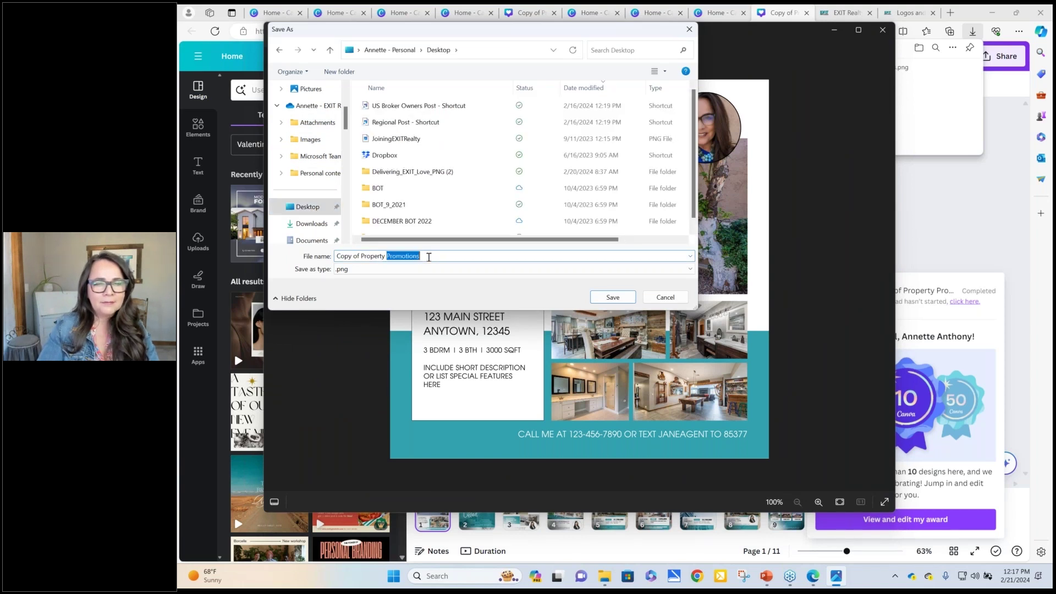
left_click(323, 224)
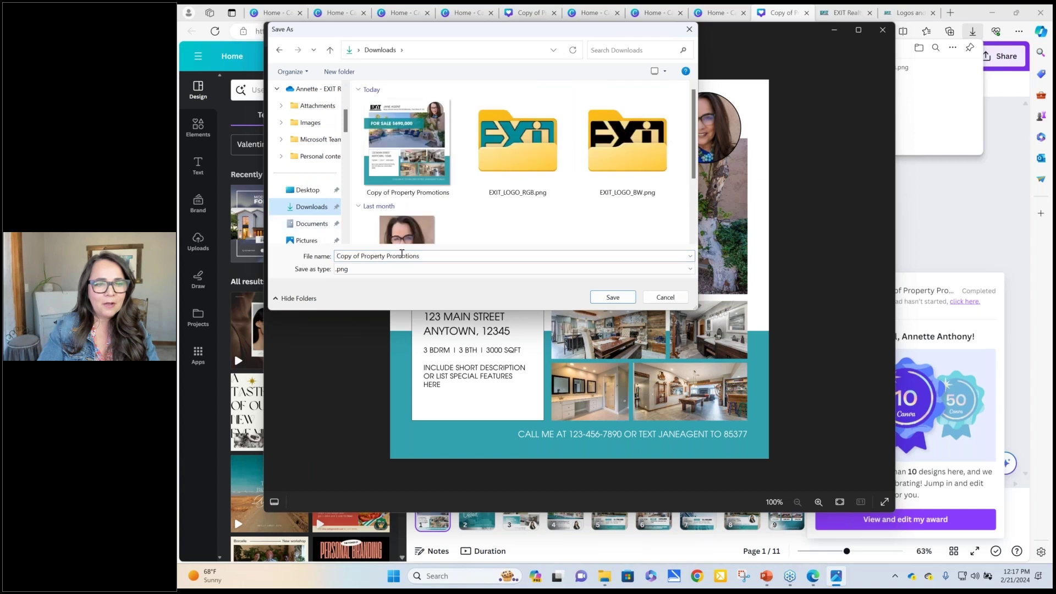
- Name the image copy SAMPLE PROPERTY and save it
left_click_drag(416, 257, 333, 247)
type("S")
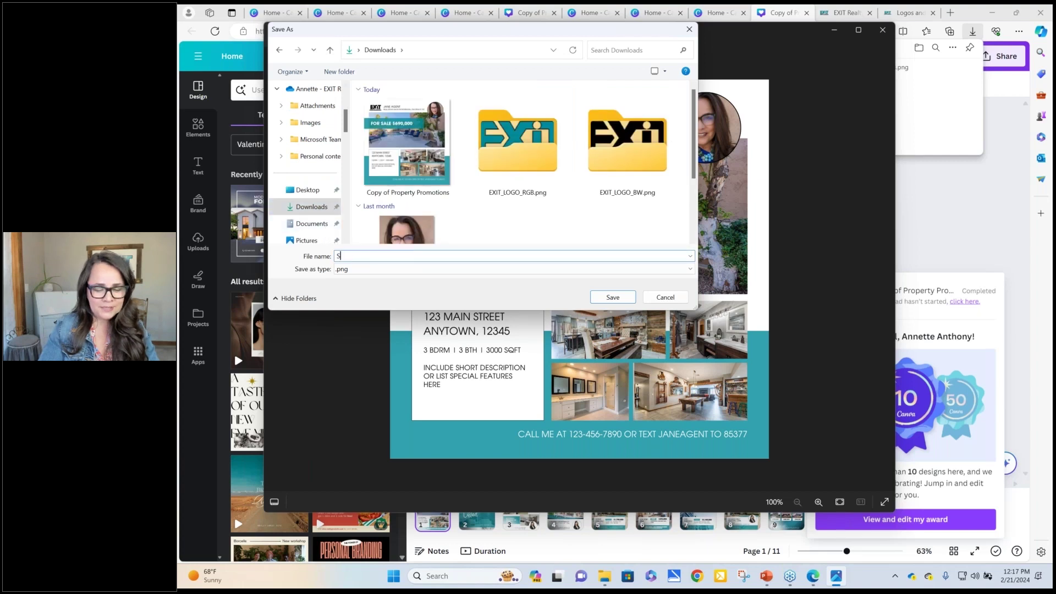
type("AMPLE PROPERTY")
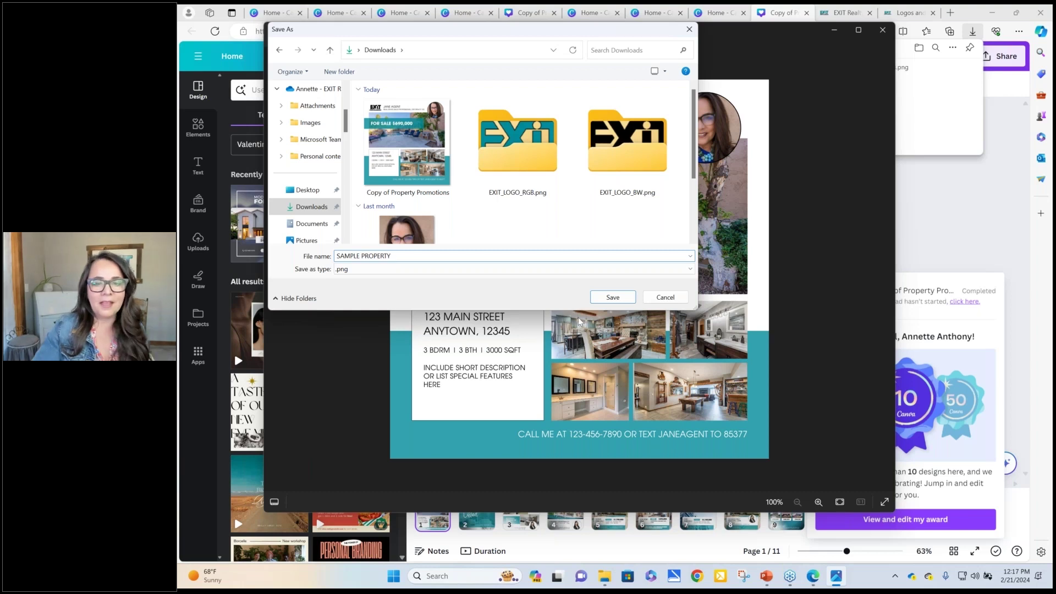
left_click(618, 299)
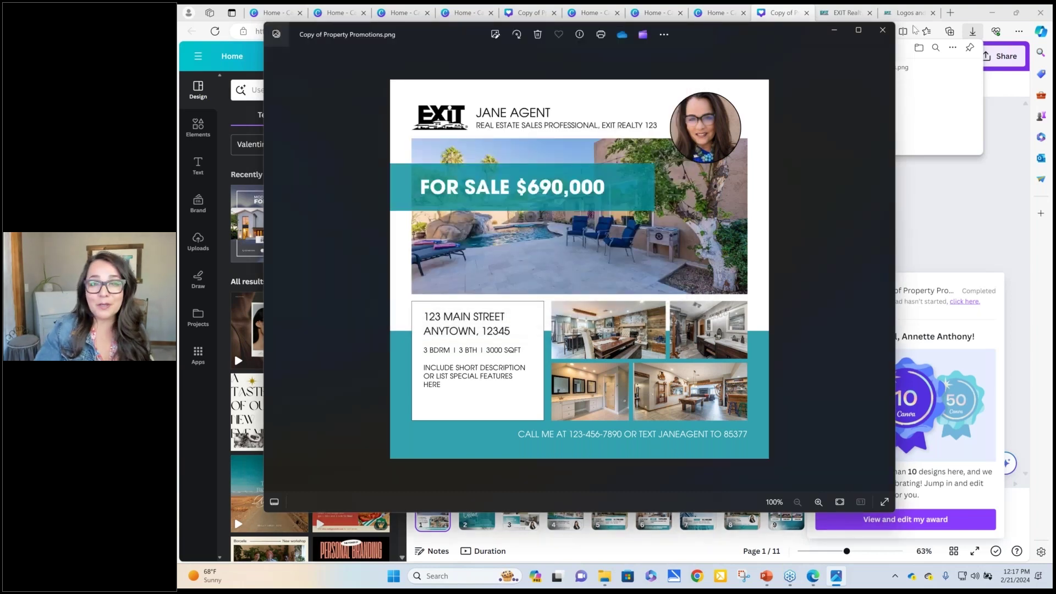
- Close the image viewer, open facebook.com in a new browser tab and dismiss the notification permission request
left_click(882, 30)
key("ctrl+t")
type("faceb")
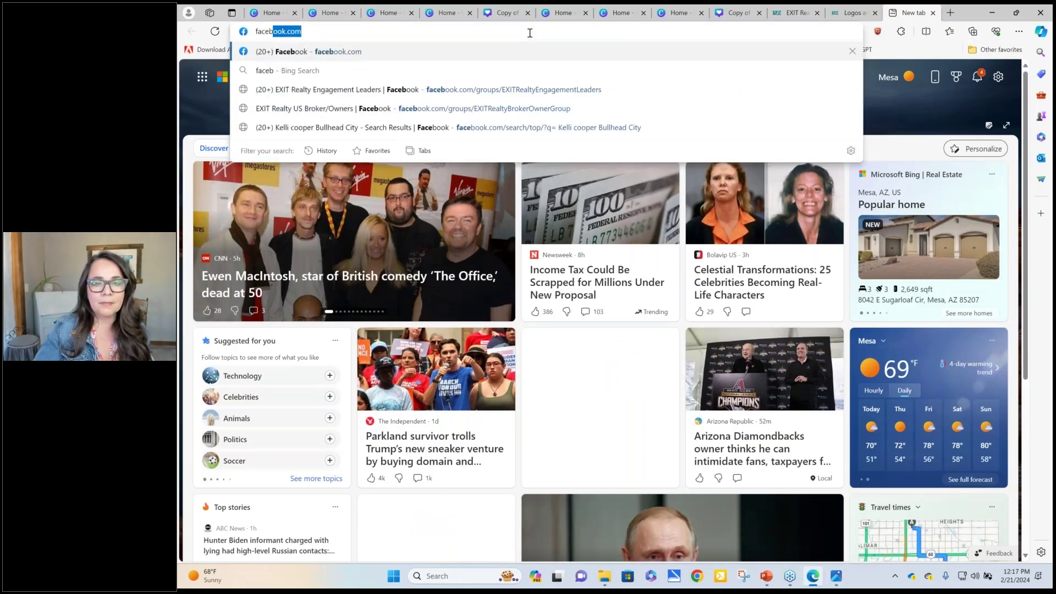
key("Return")
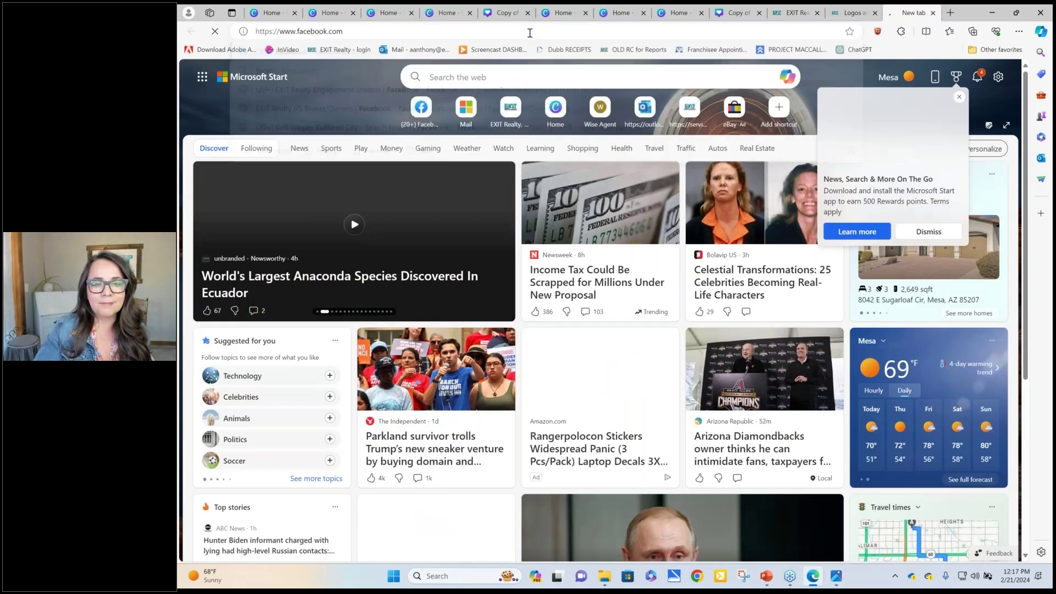
key("Tab")
key("Return")
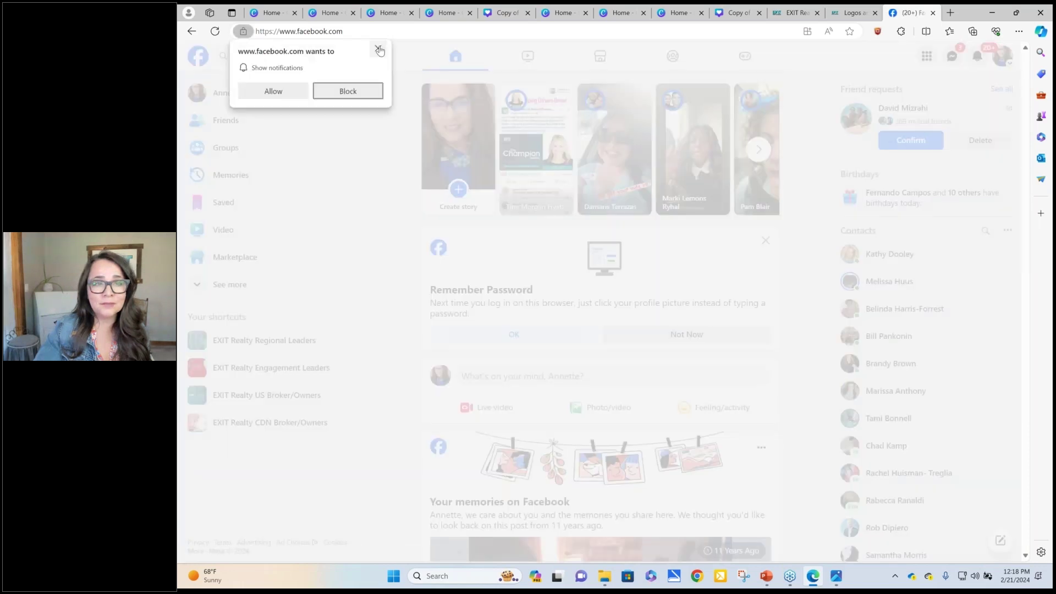
left_click(379, 50)
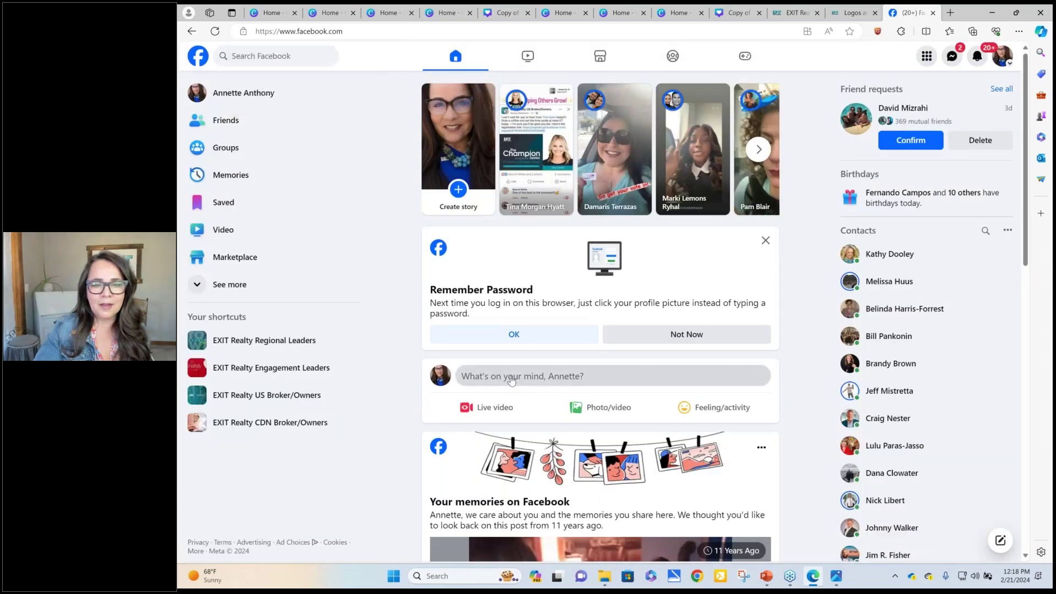
- Create a Facebook post with the text "Look what we are learning at our Techinar!"
left_click(506, 376)
type("Look waht")
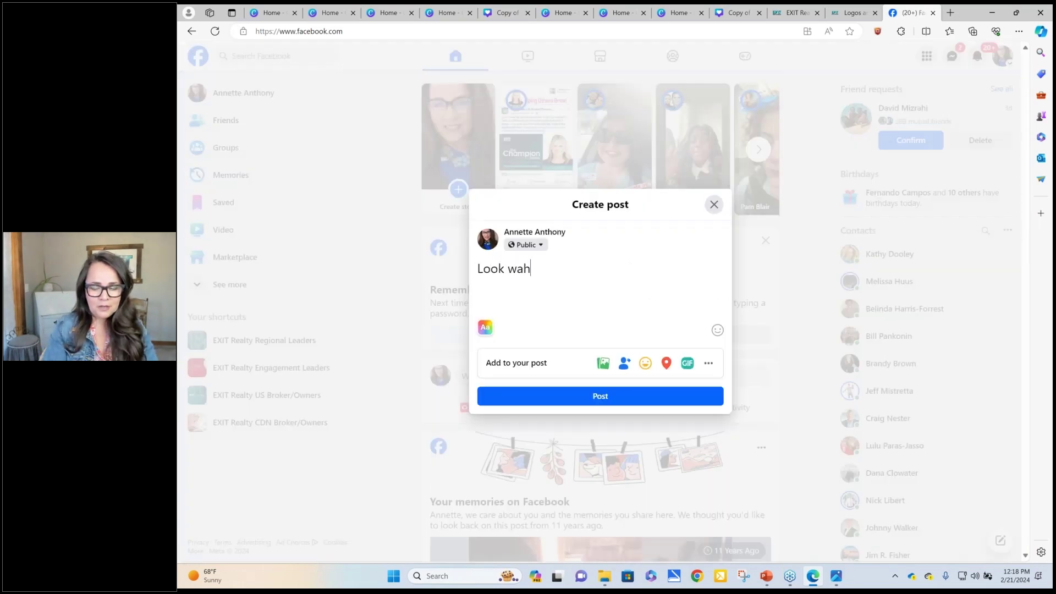
key("BackSpace")
key("BackSpace")
key("BackSpace")
type("hat we are learning at our Techinar!")
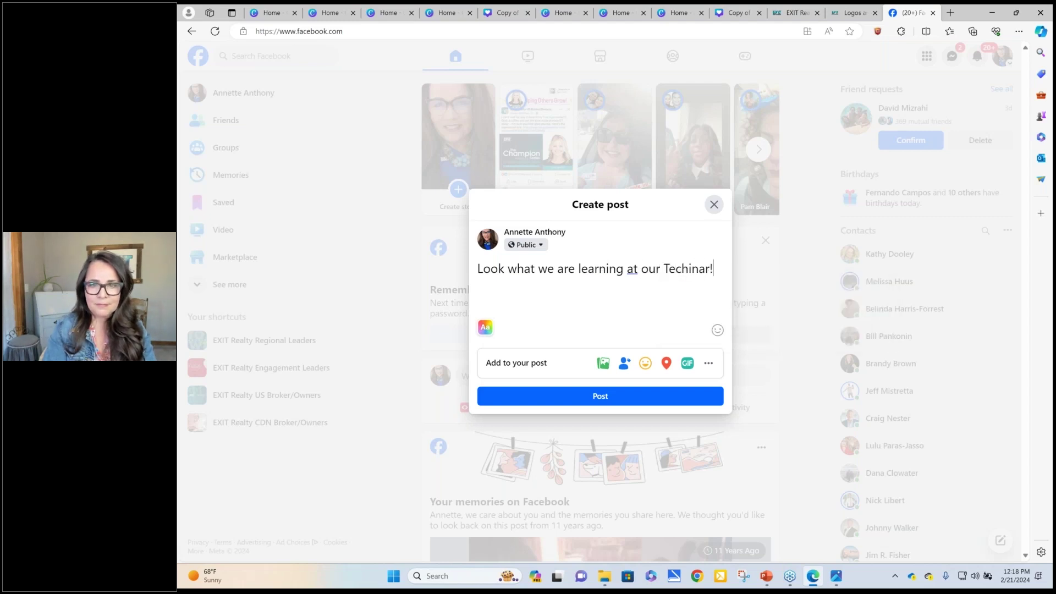
- Attach the SAMPLE PROPERTY image from the Downloads folder to the post
left_click(602, 365)
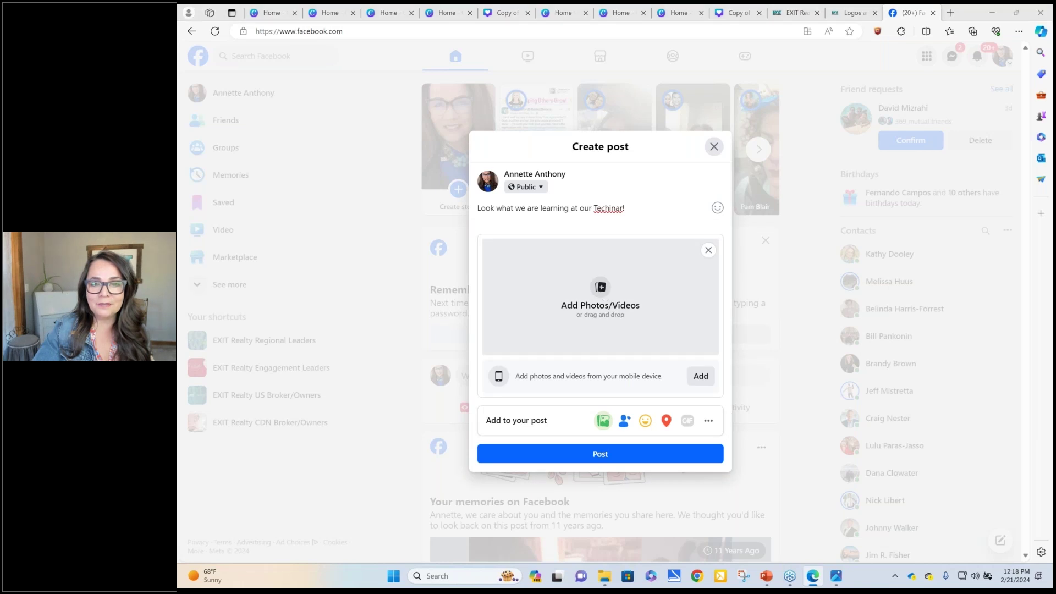
left_click(600, 297)
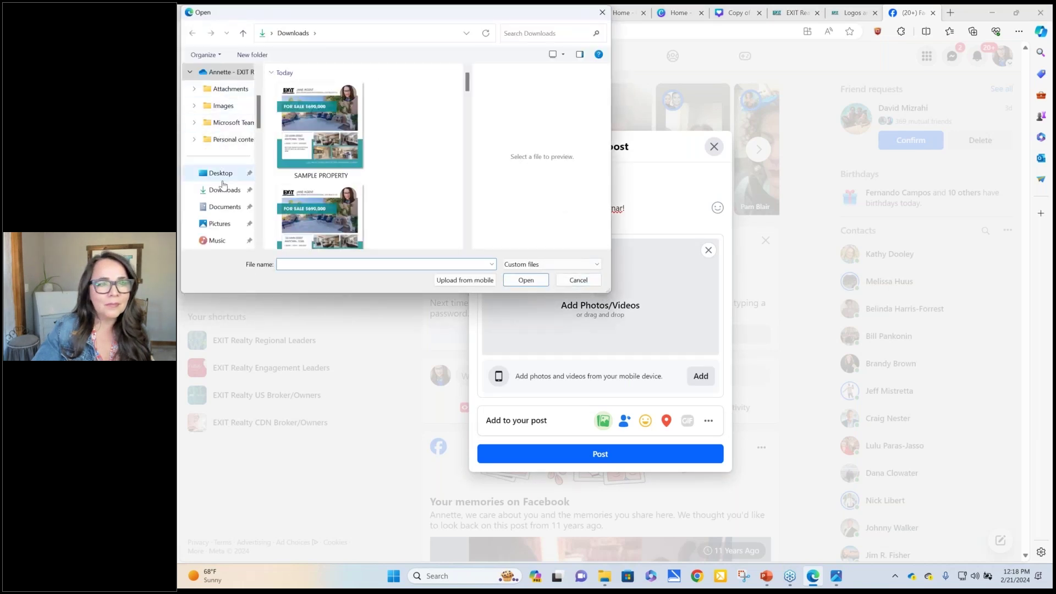
left_click(340, 142)
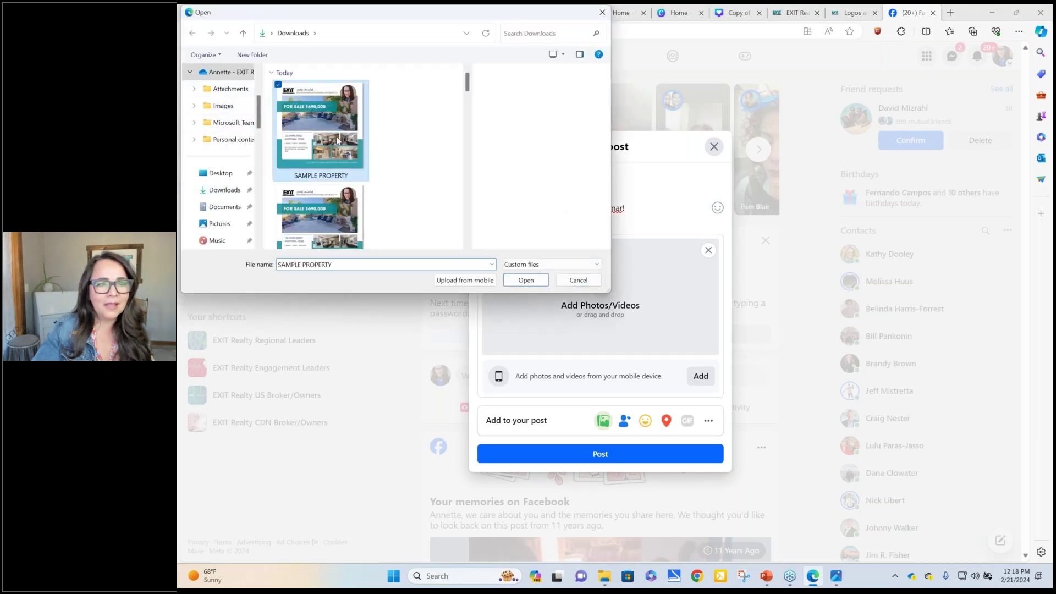
left_click(519, 278)
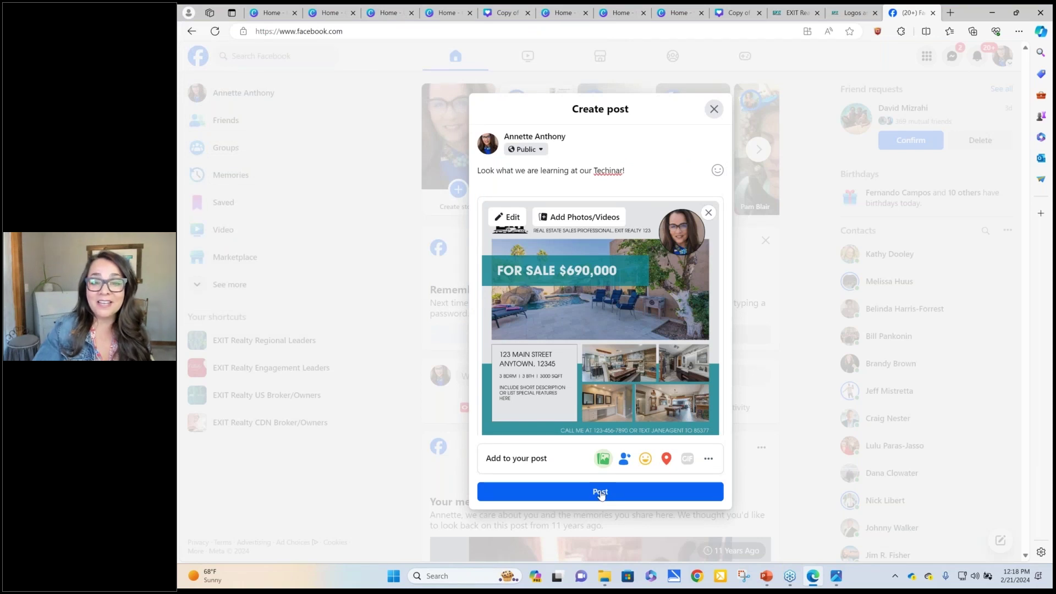
- Close the post draft without publishing it and return to the Copy of Property Promotions design in Canva
left_click(713, 109)
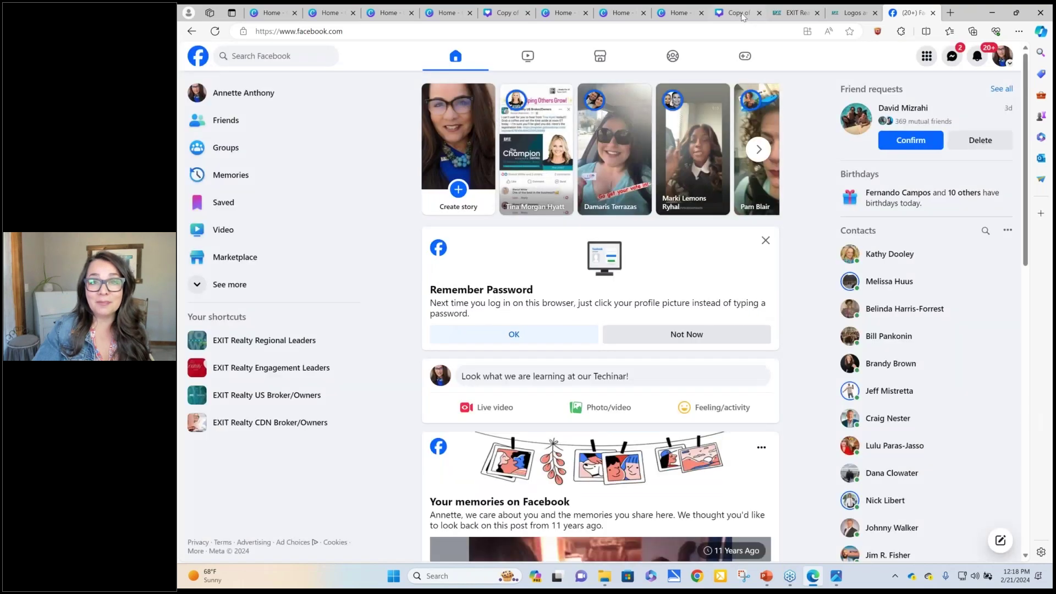
left_click(736, 12)
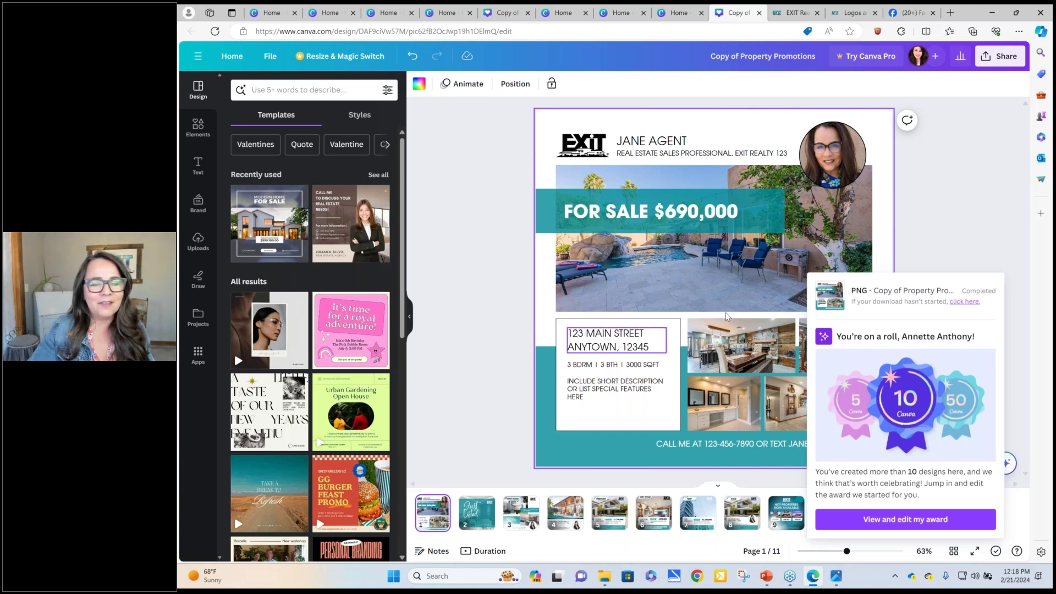
left_click(973, 212)
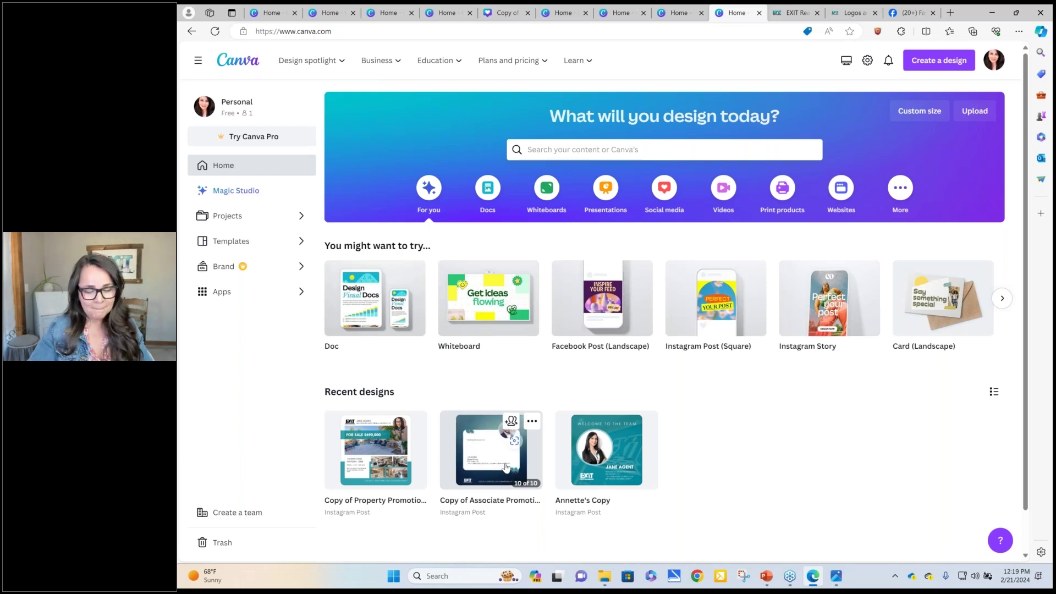
- Switch to the PowerPoint presentation and show the current slide as a full-screen slide show
left_click(768, 577)
left_click(937, 558)
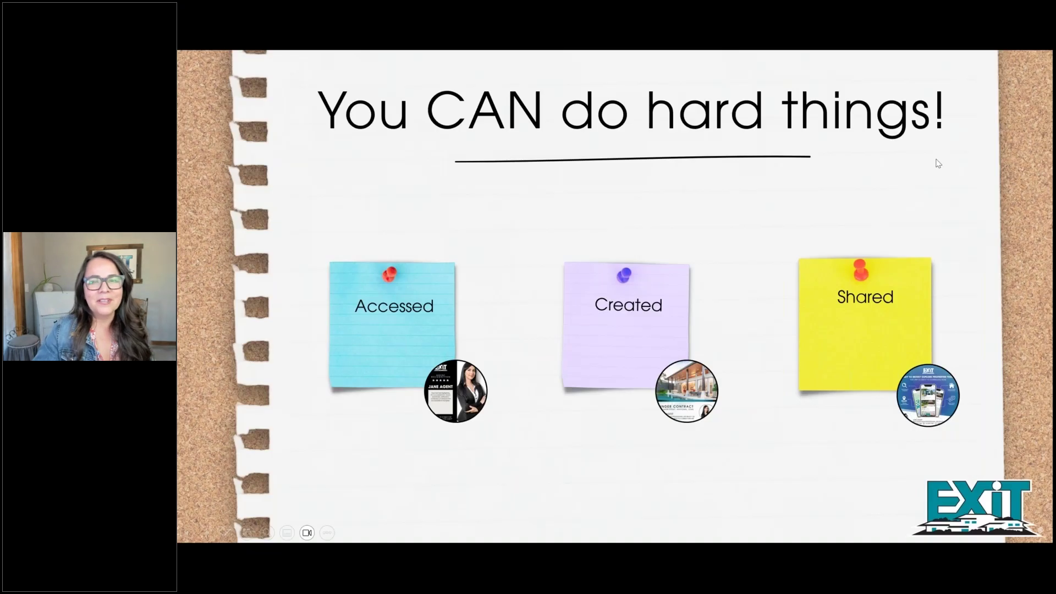